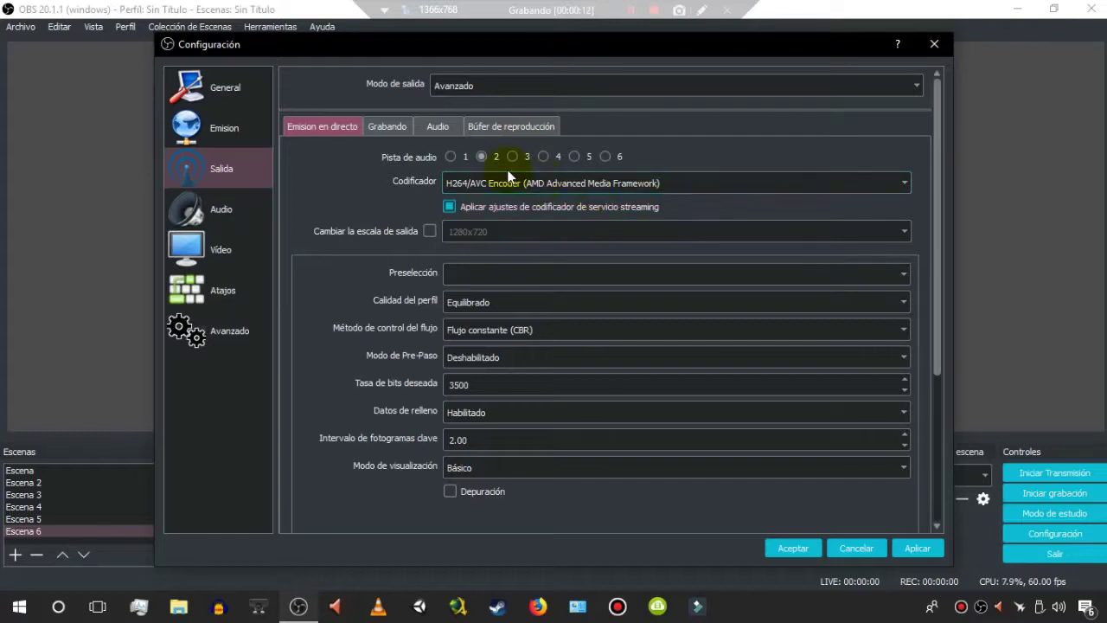
- Set the output mode (Modo de salida) to Sencillo in the Salida settings
click(404, 127)
click(346, 127)
click(534, 87)
click(554, 84)
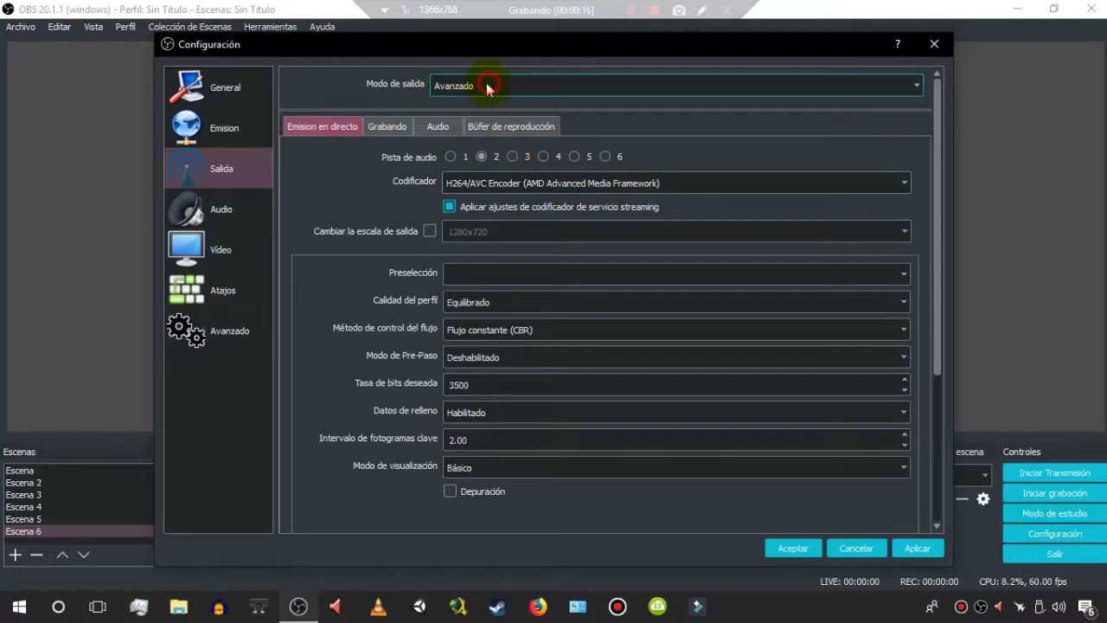
click(449, 96)
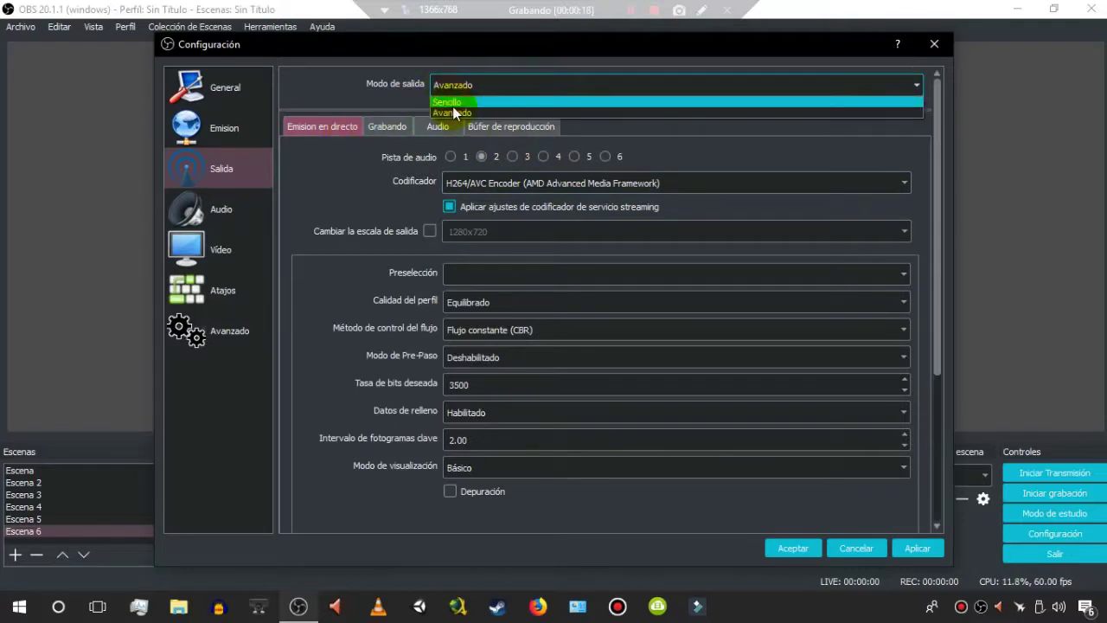
click(452, 104)
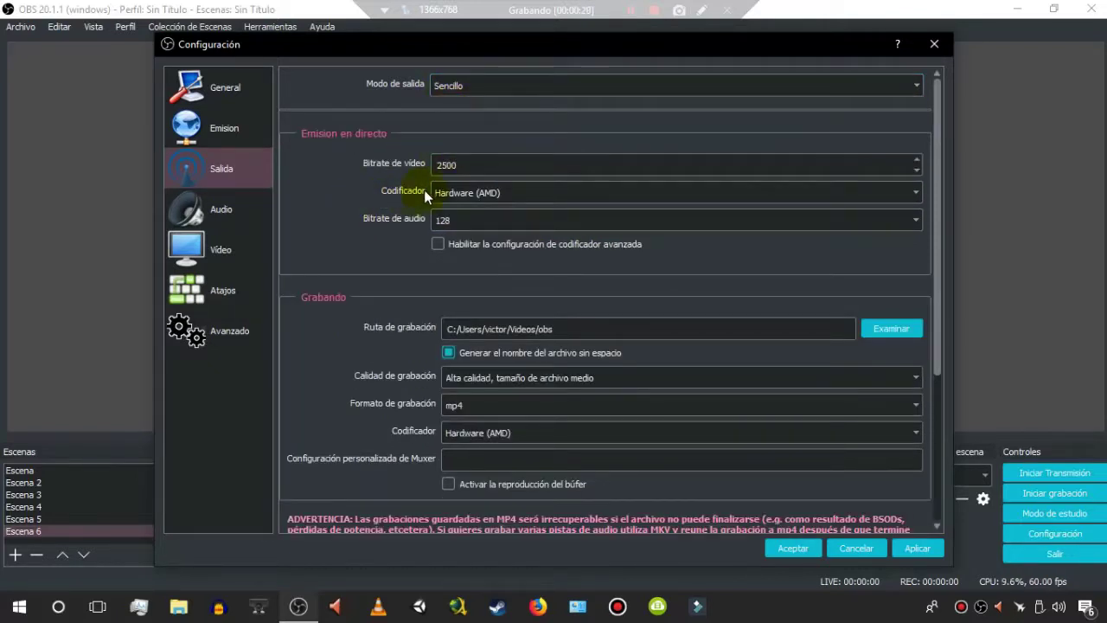
click(452, 164)
- In the Audio settings, set the first desktop audio device to Altavoces (Realtek High Definition Audio)
click(240, 212)
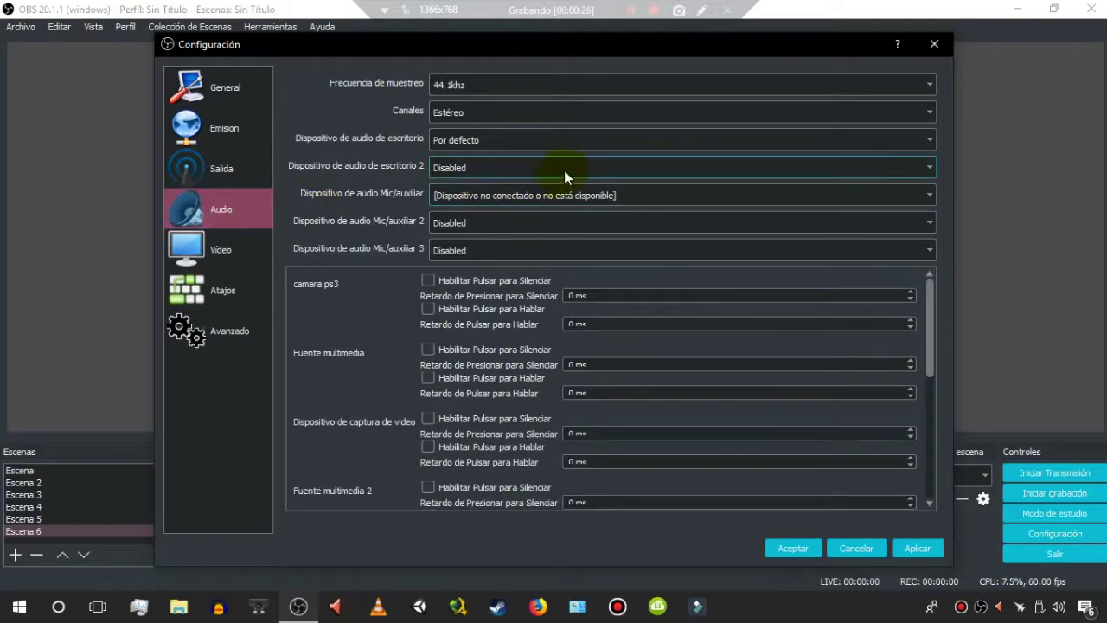
click(441, 141)
click(458, 145)
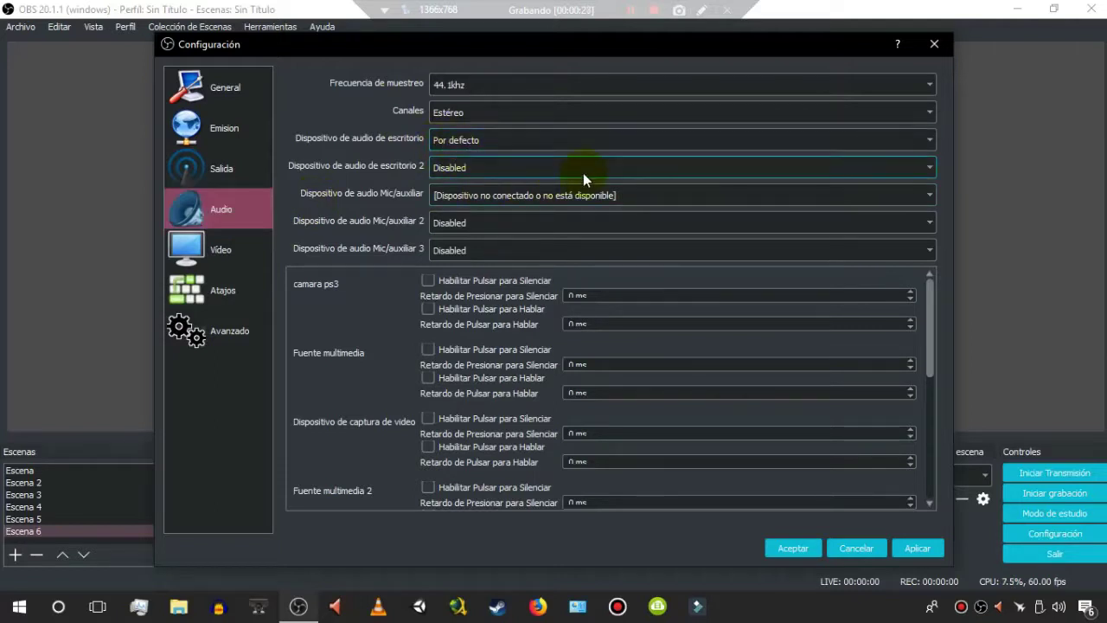
click(492, 139)
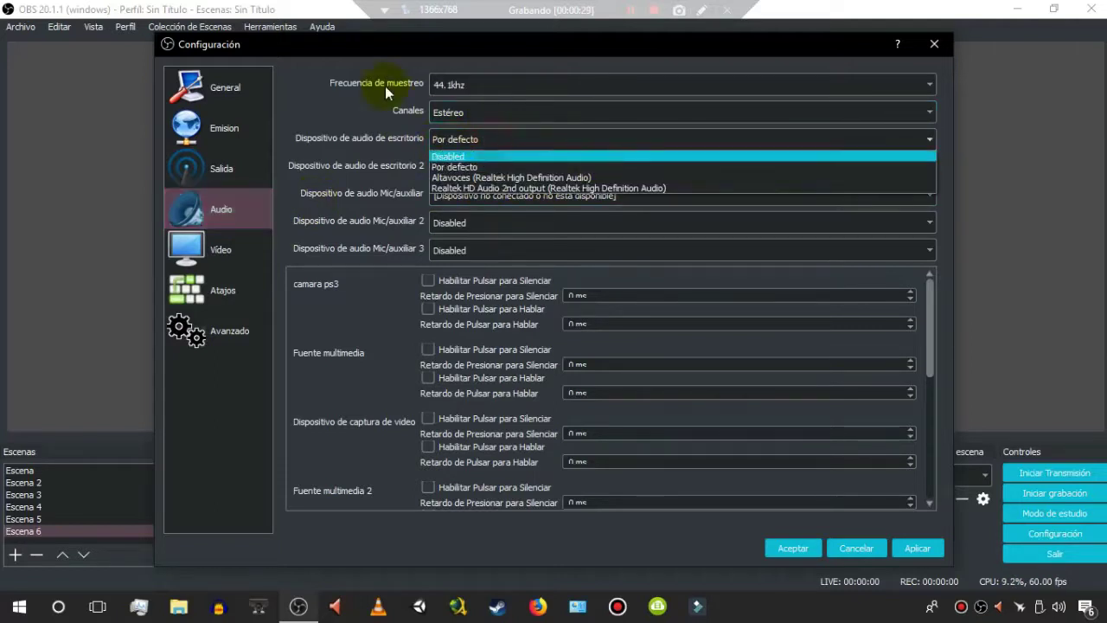
click(482, 141)
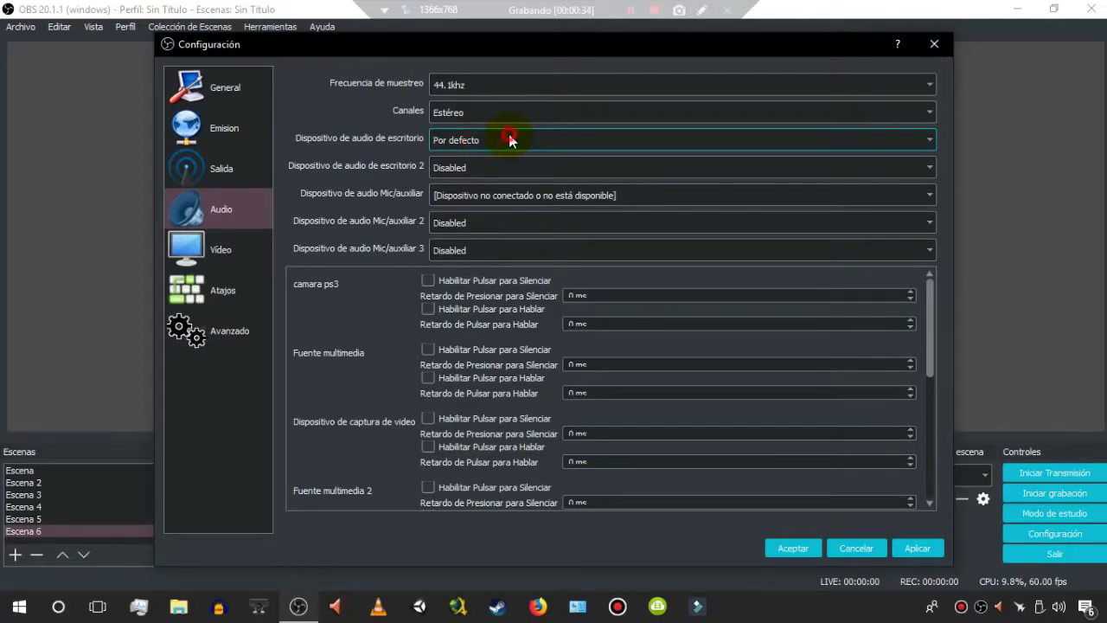
click(509, 139)
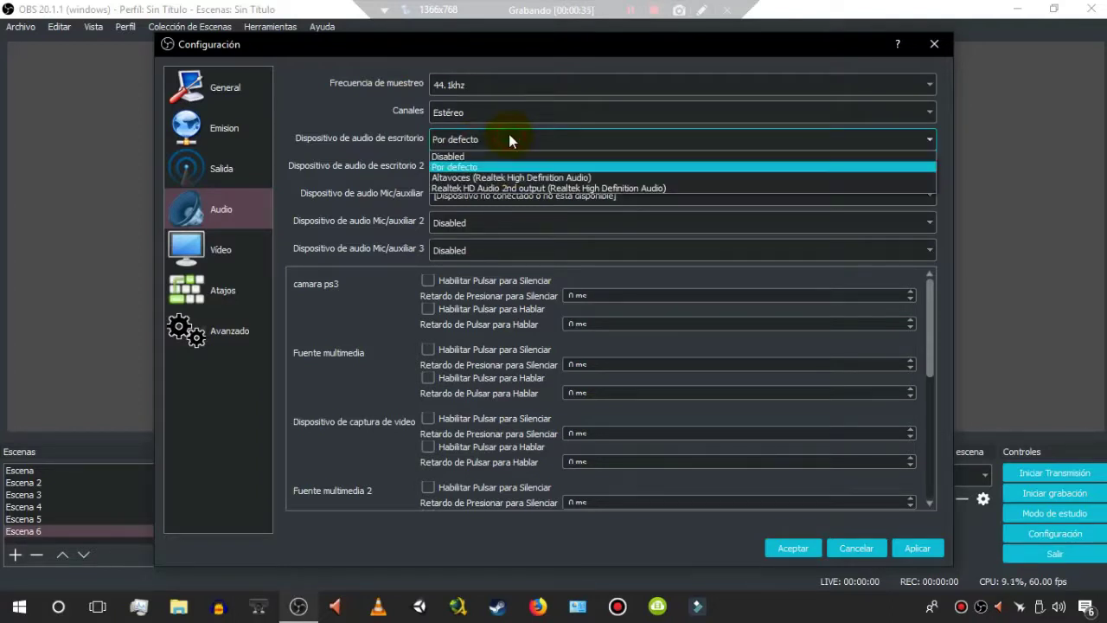
click(512, 178)
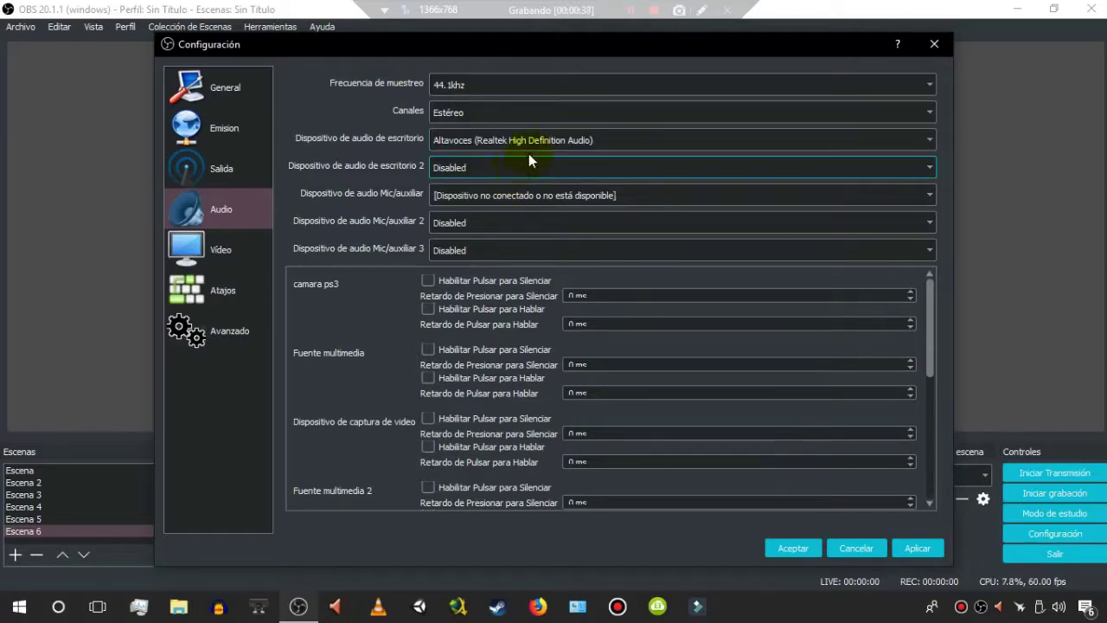
- Review the devices available for desktop audio and desktop audio 2, keeping Altavoces (Realtek High Definition Audio) as the first device
click(537, 143)
click(539, 145)
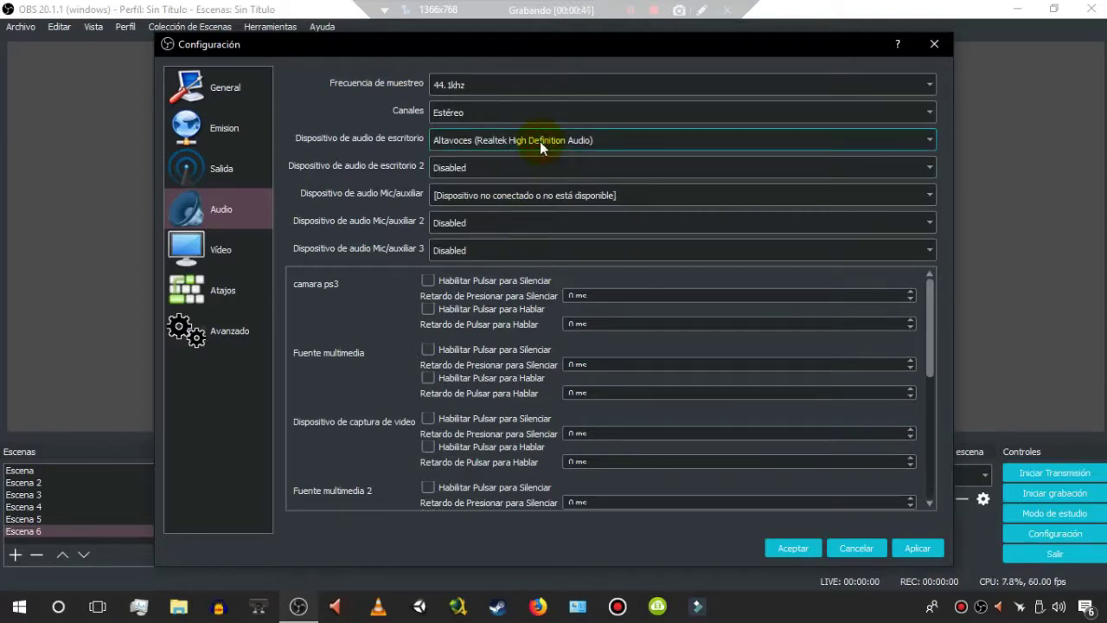
click(539, 141)
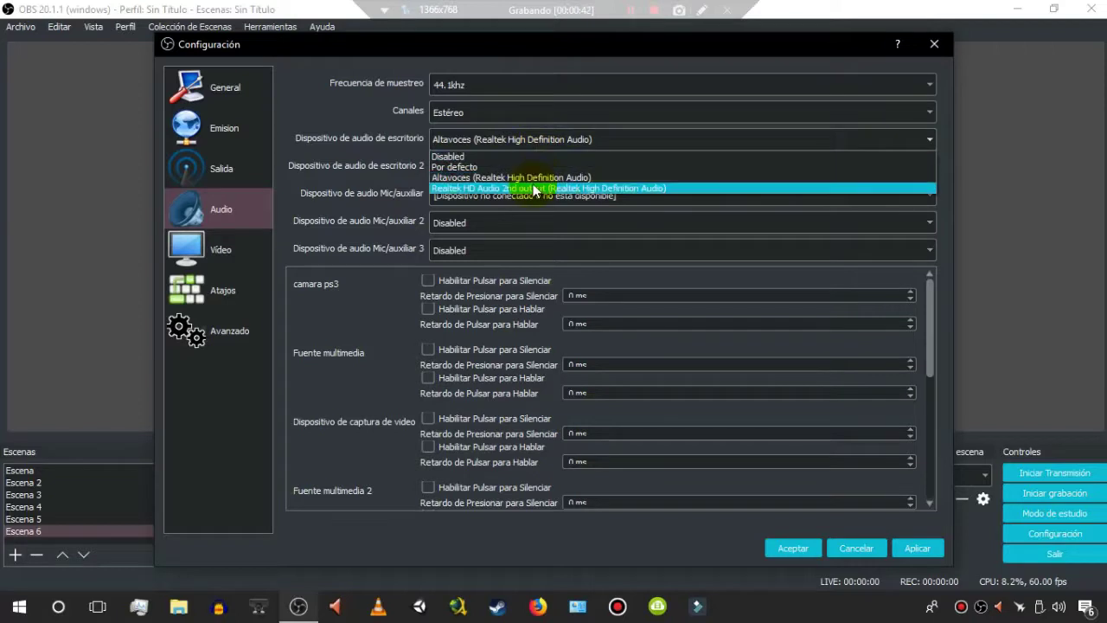
click(526, 178)
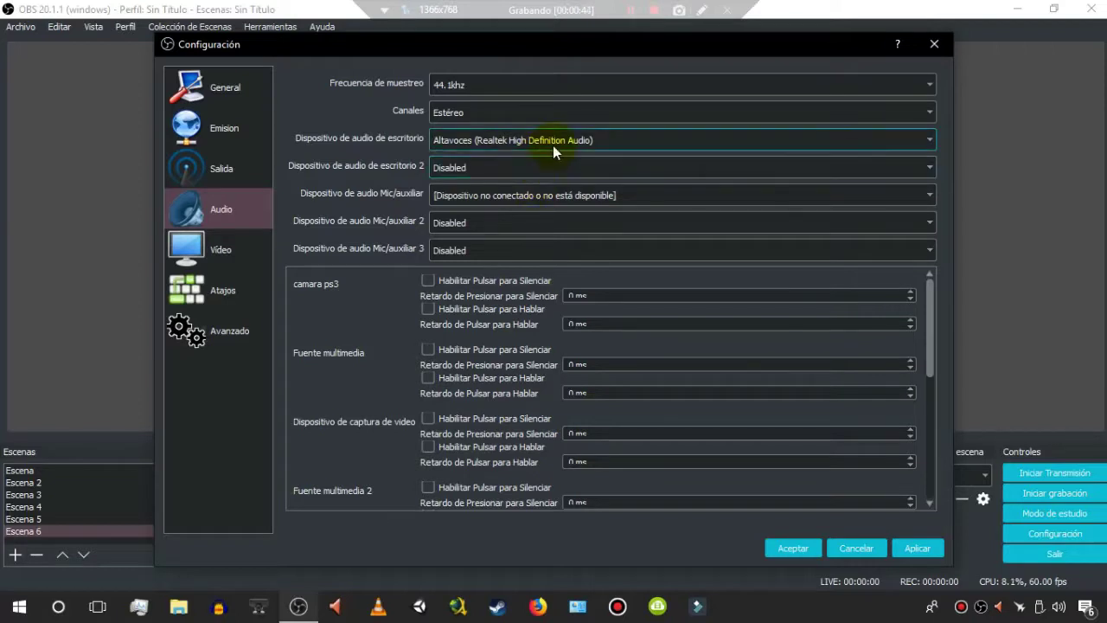
click(555, 151)
click(554, 145)
click(548, 170)
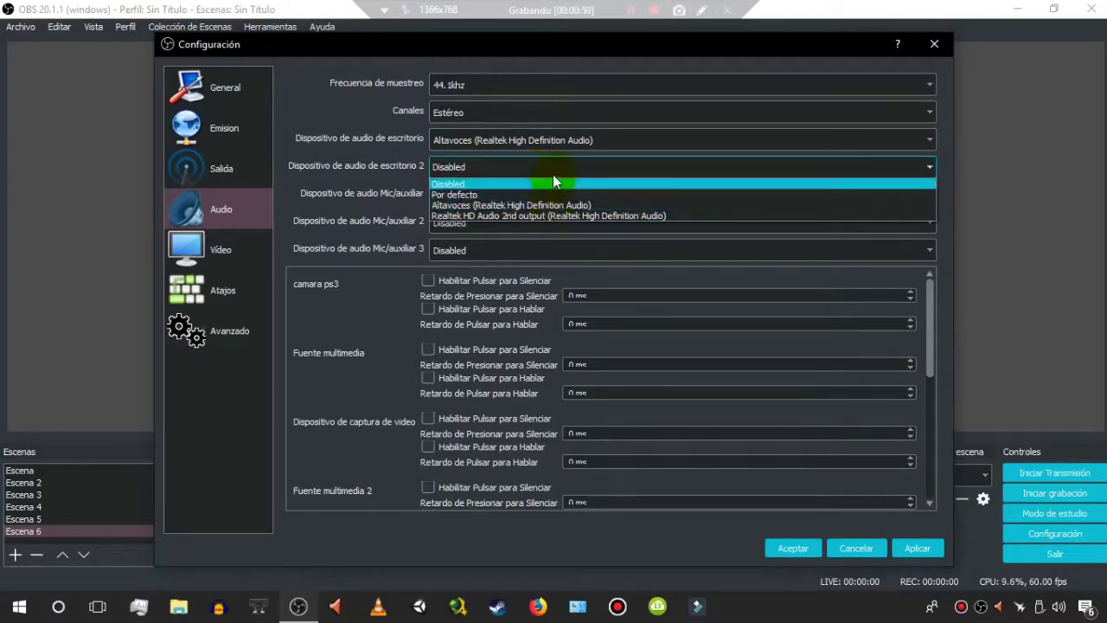
click(541, 145)
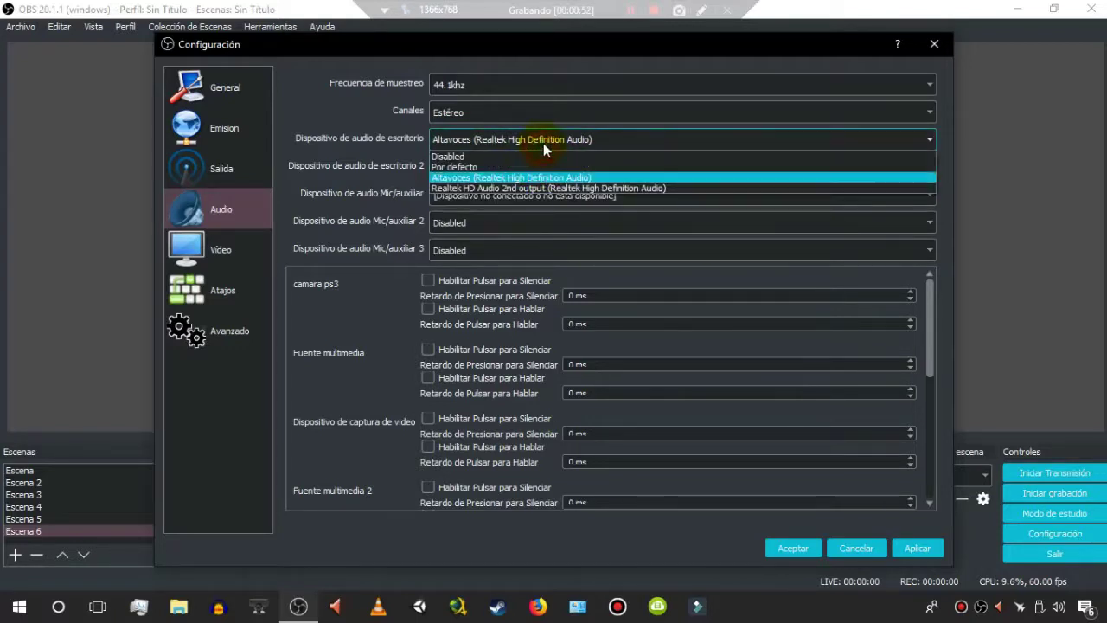
click(546, 139)
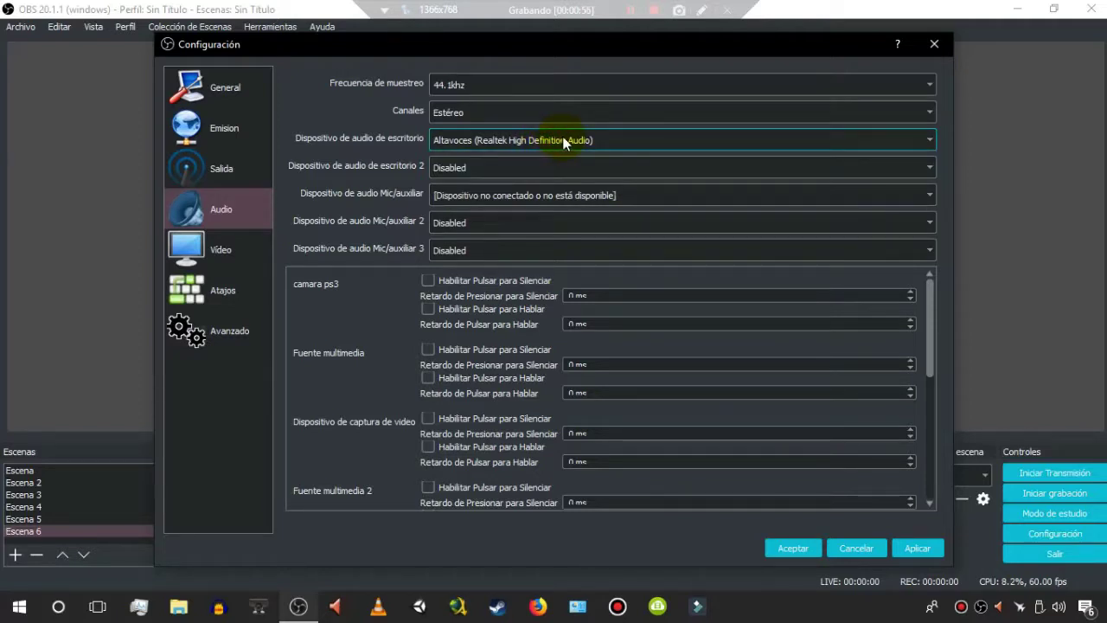
click(559, 176)
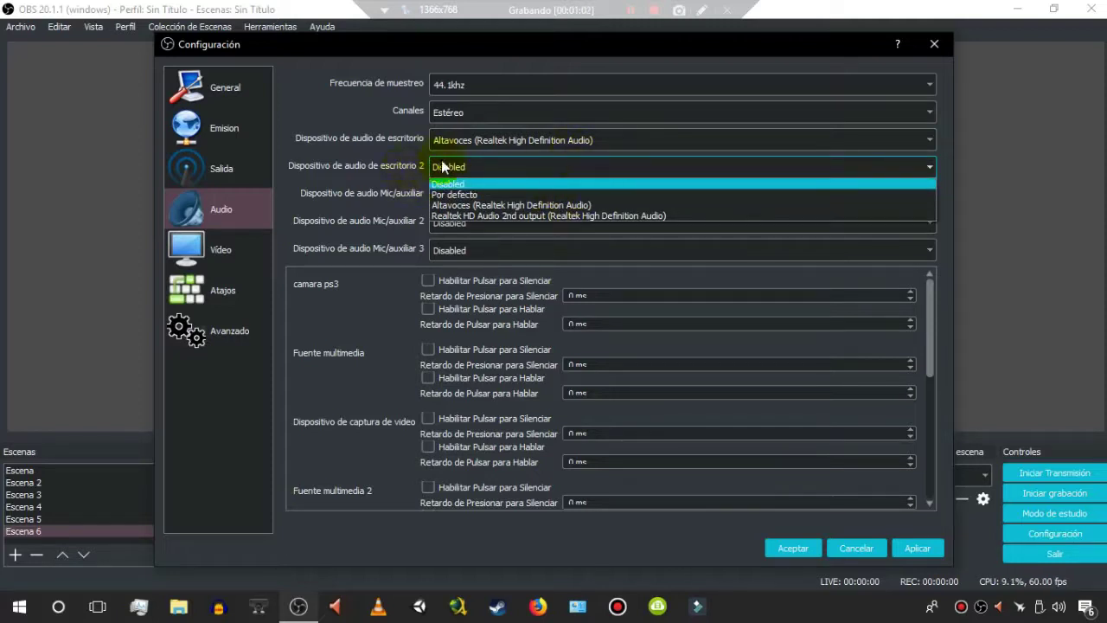
click(500, 166)
- Set the first Mic/auxiliary audio device to Micrófono (Realtek High Definition Audio)
click(499, 195)
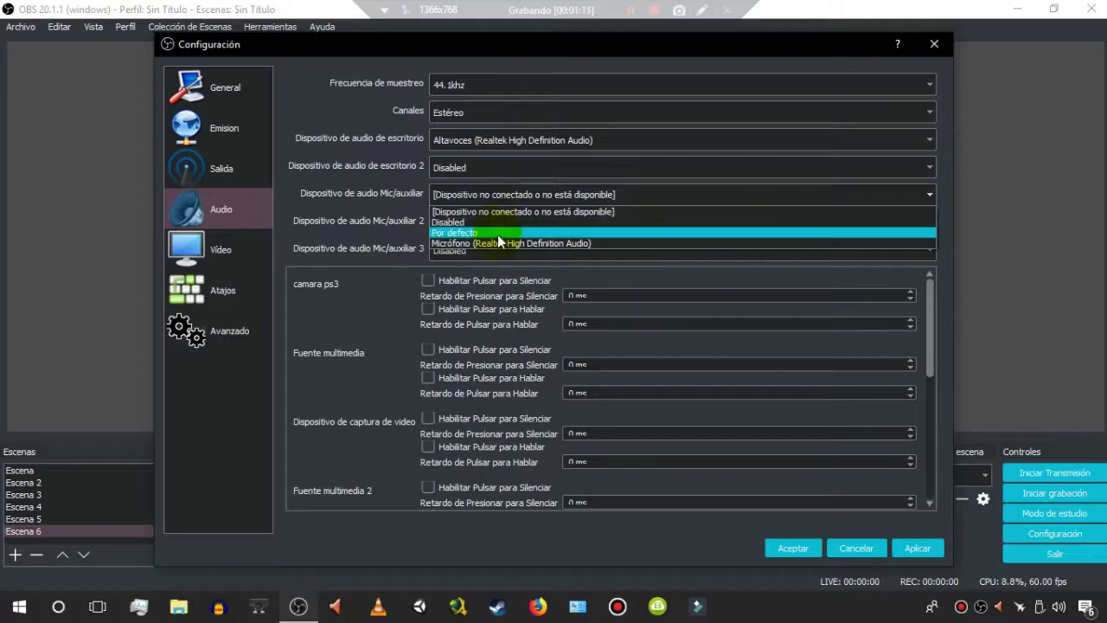
click(504, 241)
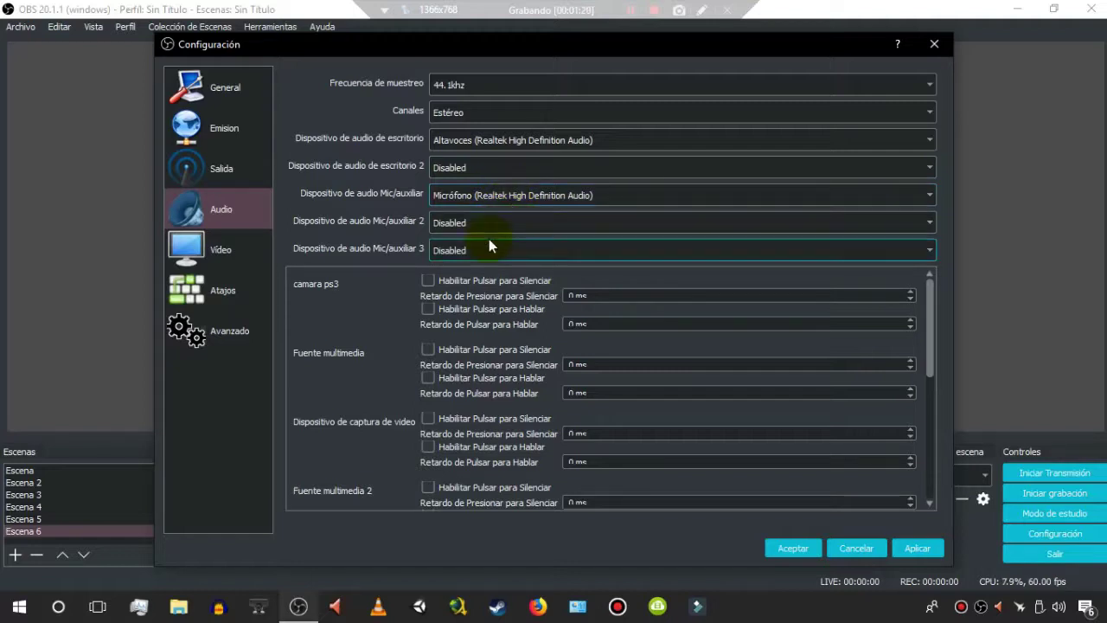
click(510, 196)
click(514, 198)
- Switch to the Windows Control Panel and open the Sound settings' list of recording devices
click(539, 605)
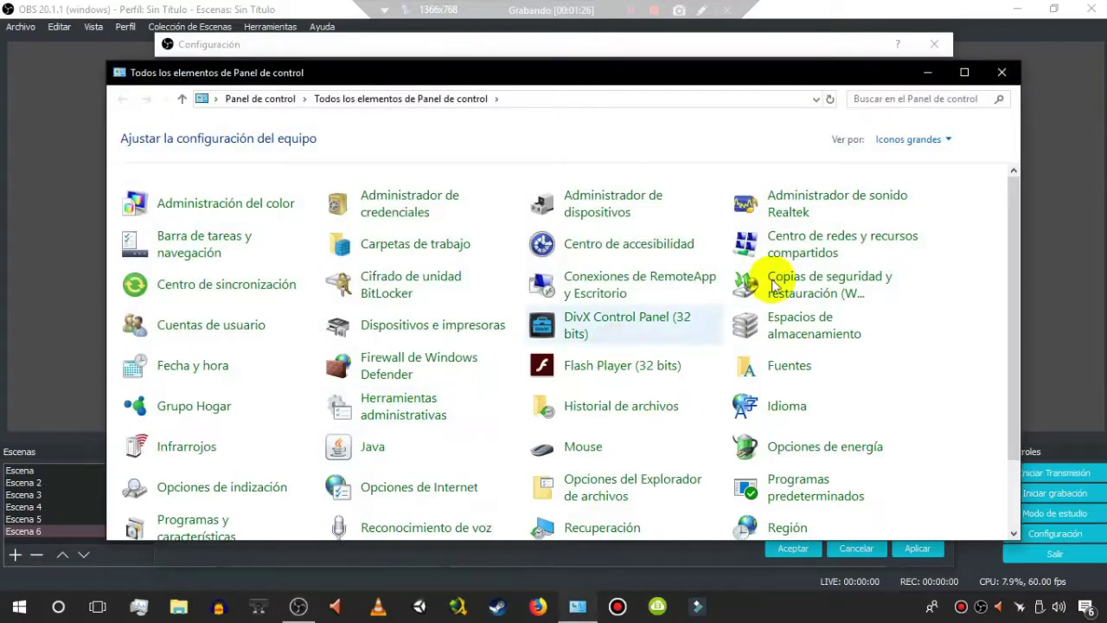
drag(1011, 201, 1014, 304)
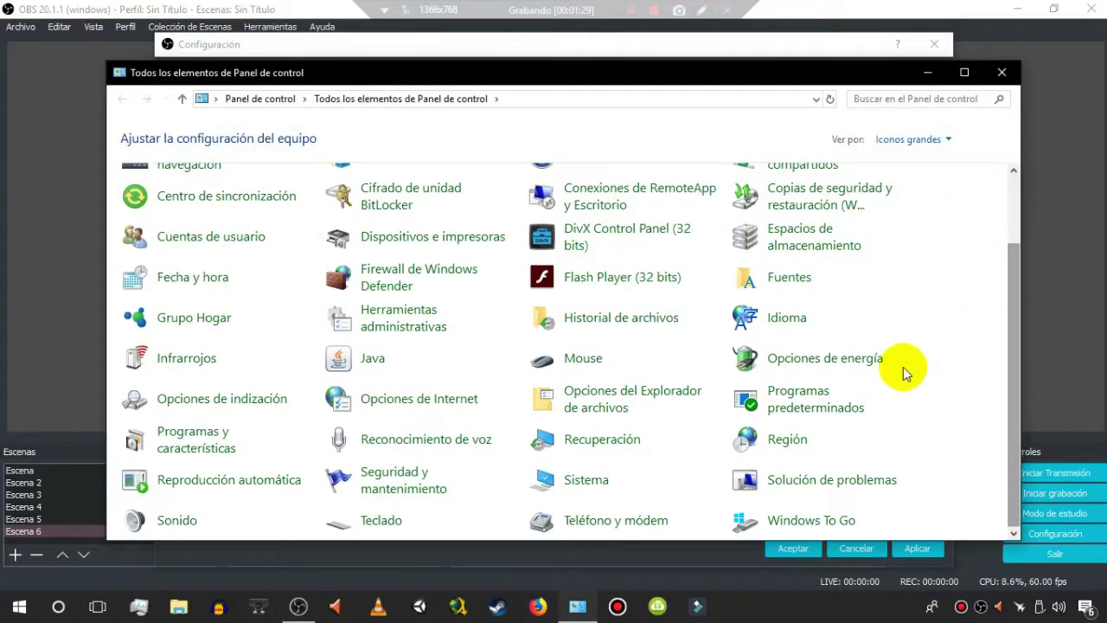
click(199, 521)
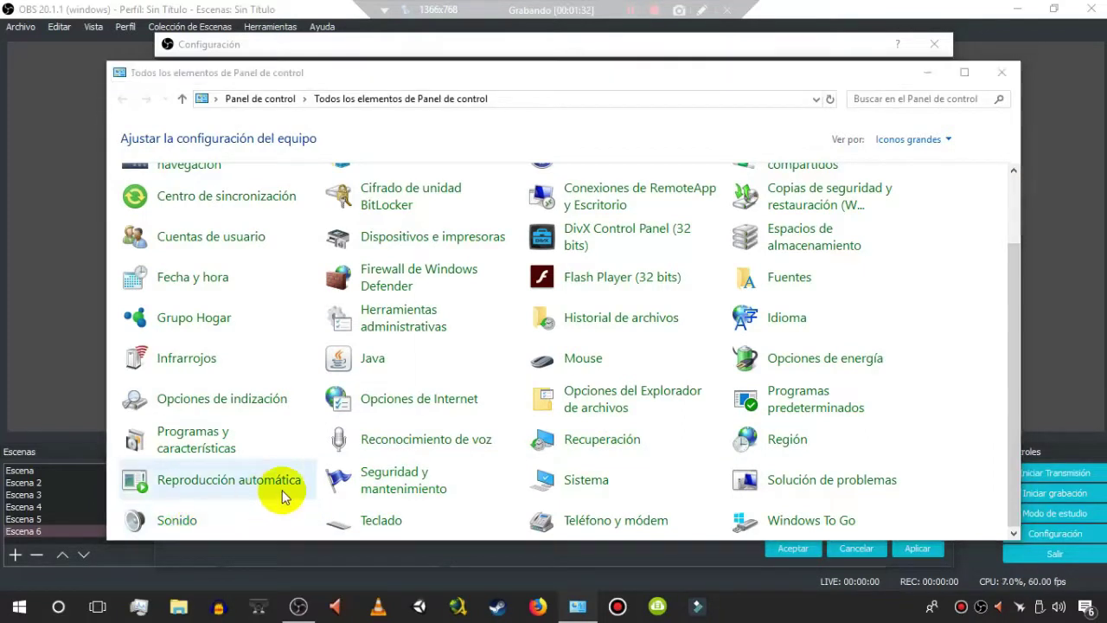
click(182, 127)
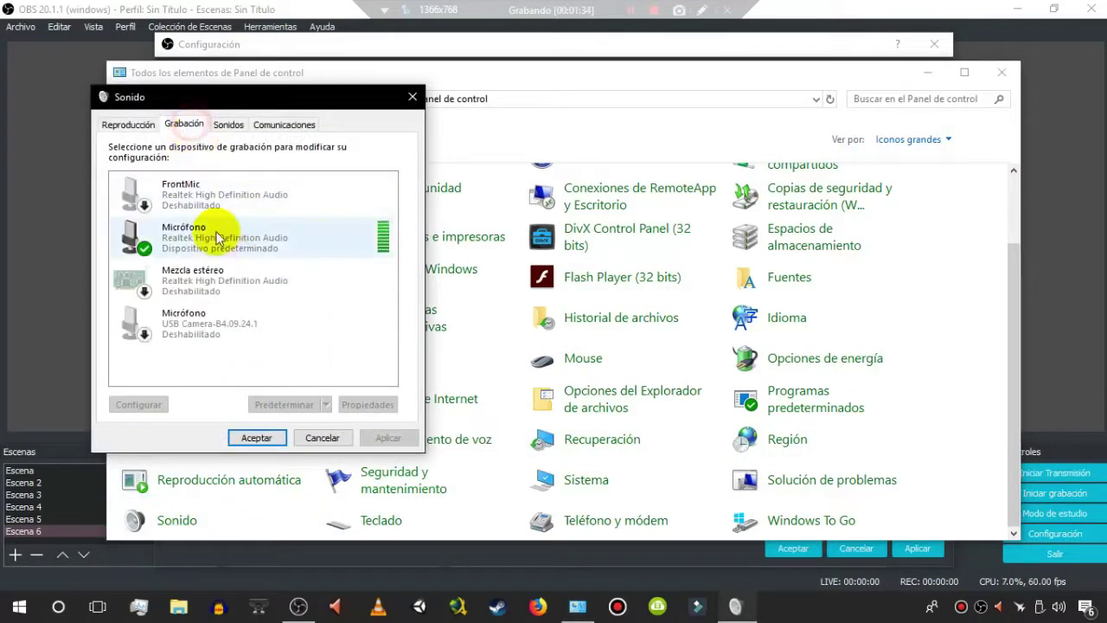
click(224, 238)
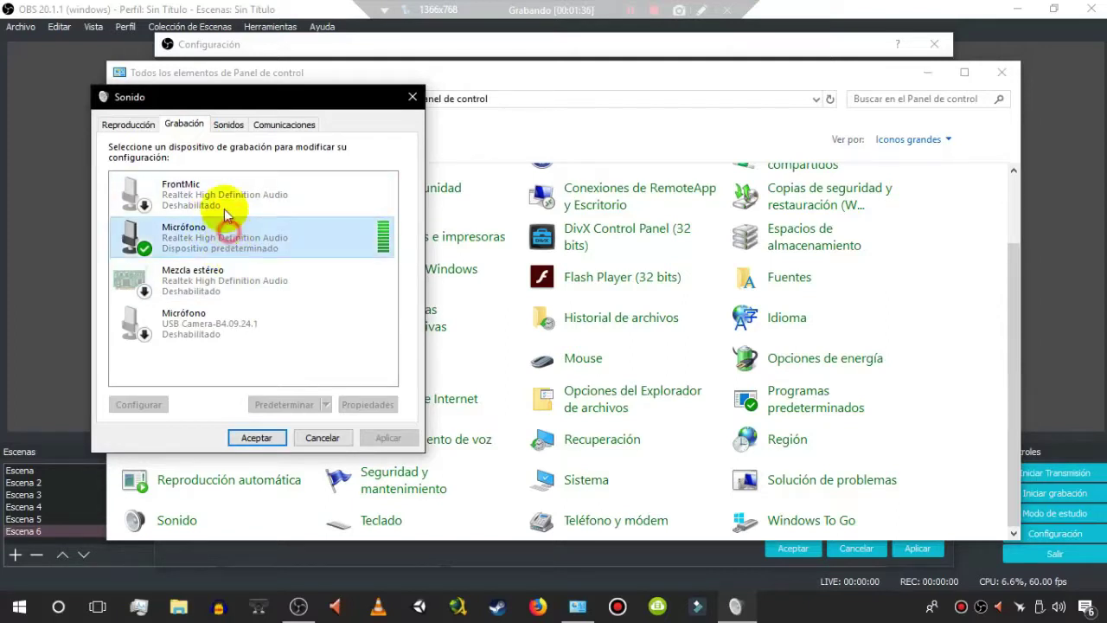
click(195, 282)
click(197, 327)
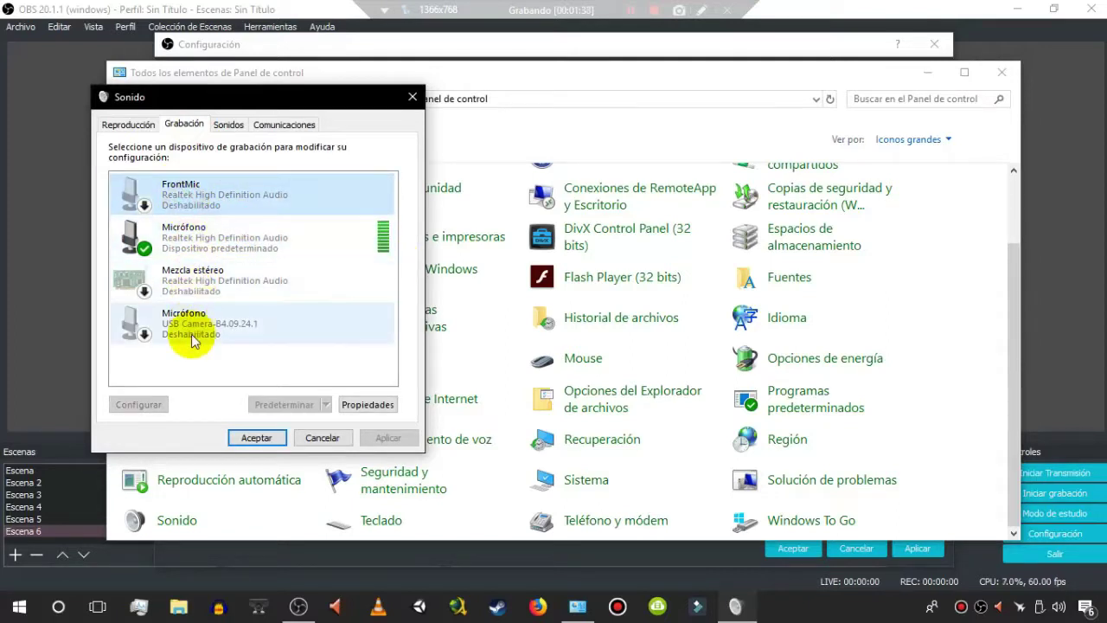
- Enable the FrontMic recording device by setting its device usage to Usar este dispositivo (habilitar)
click(175, 200)
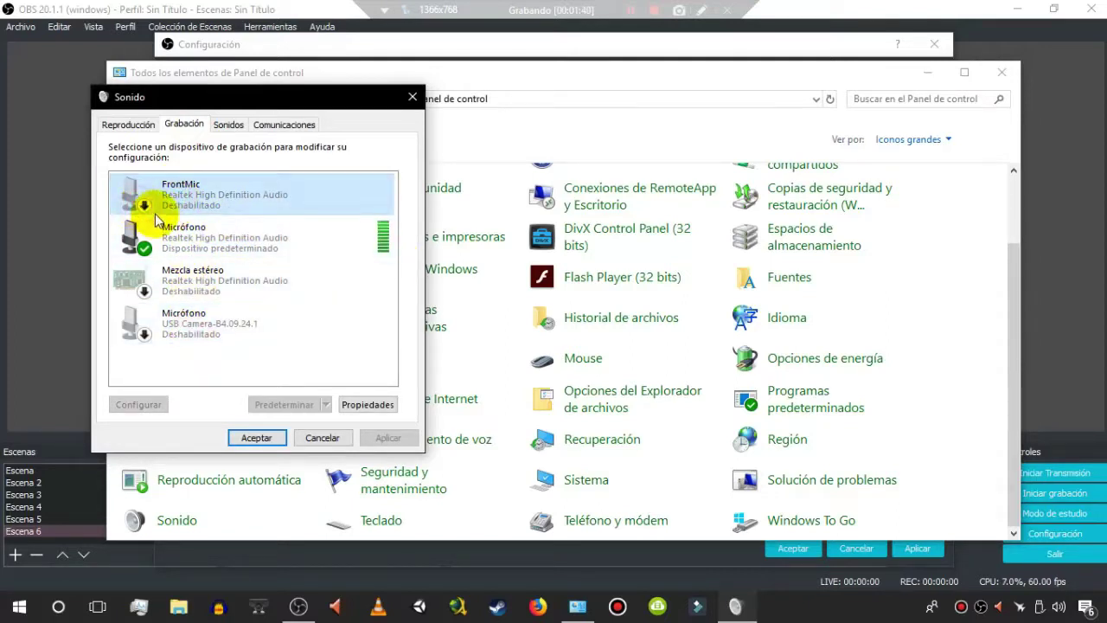
double_click(227, 197)
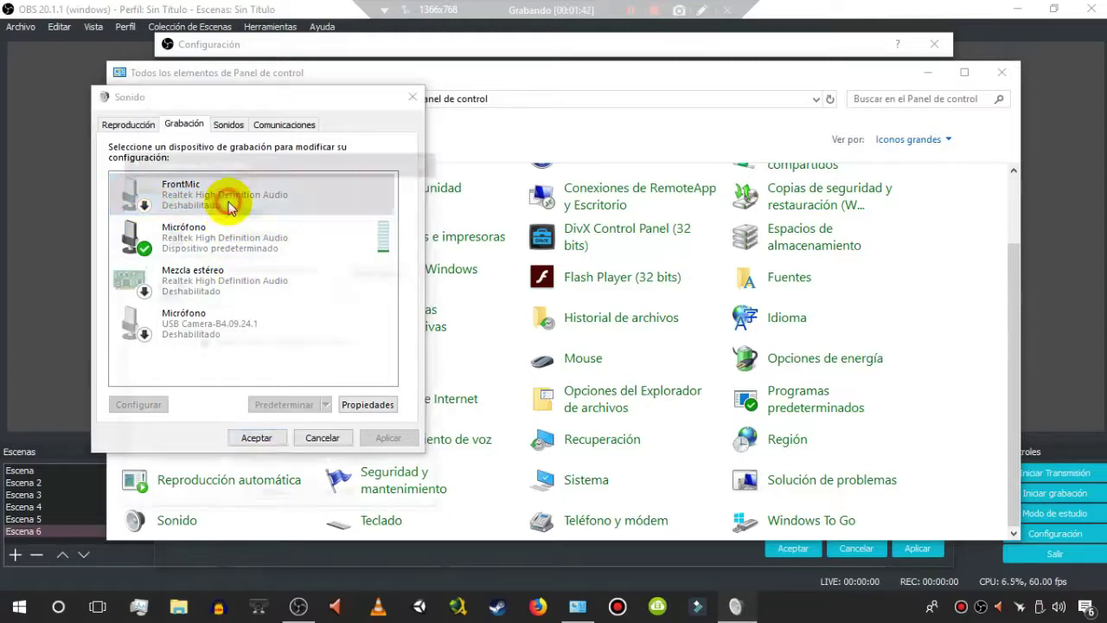
click(311, 464)
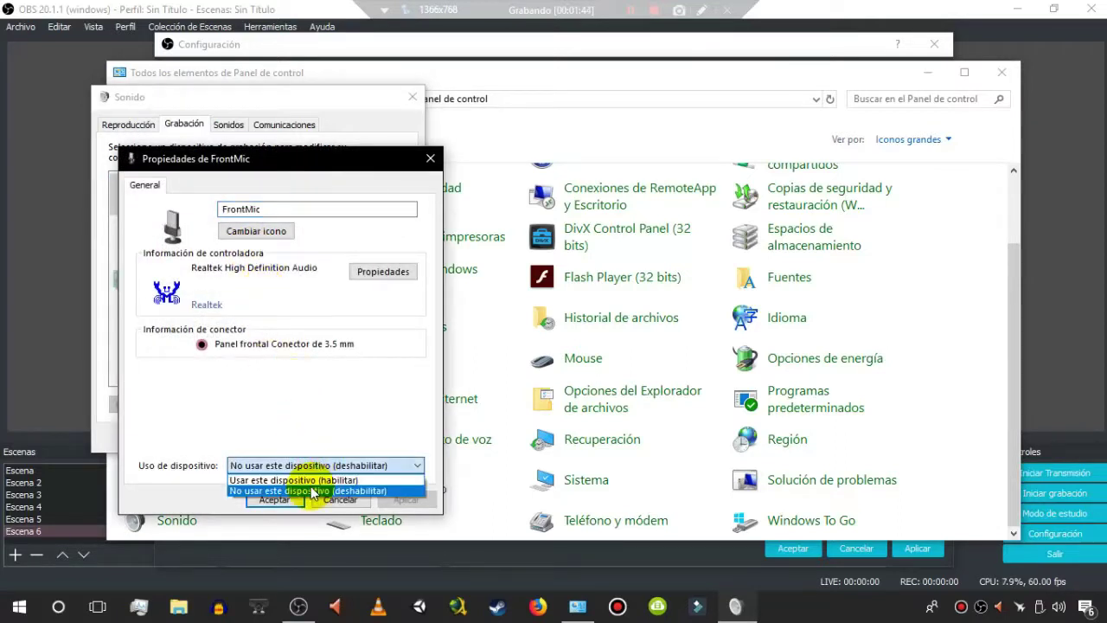
click(294, 477)
click(406, 499)
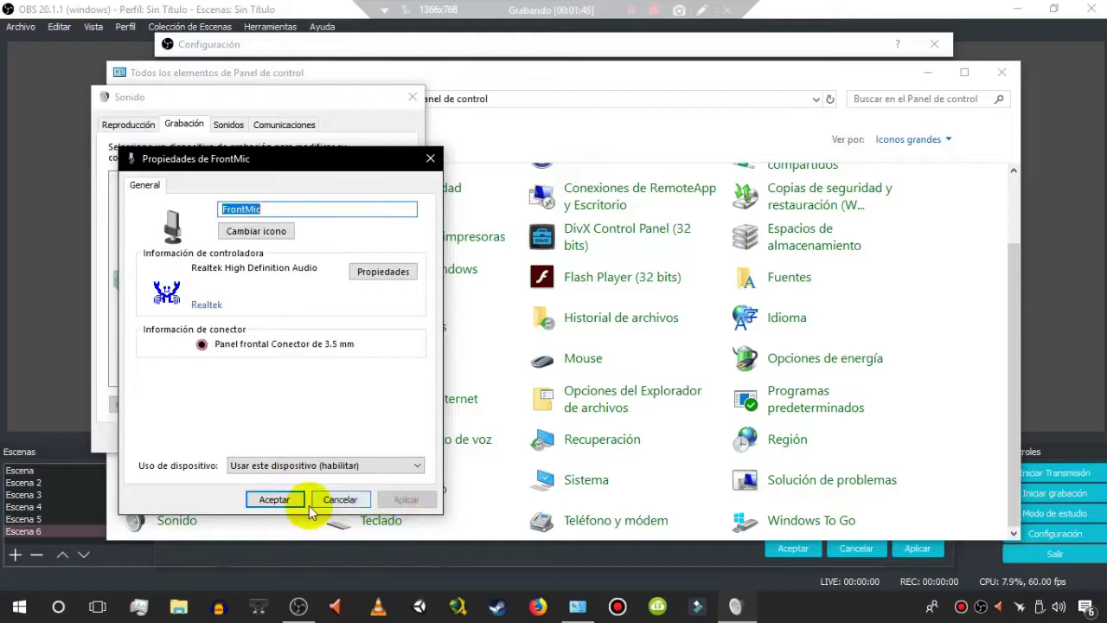
click(285, 499)
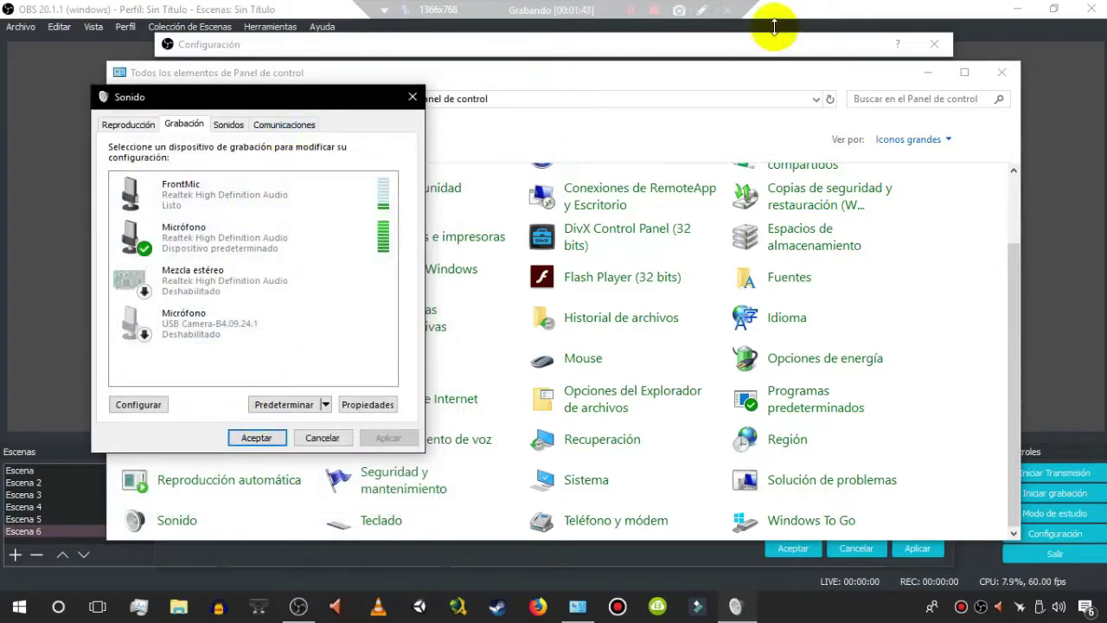
- Switch back to the OBS audio settings, check the Mic/auxiliary device lists and apply the configuration
click(926, 73)
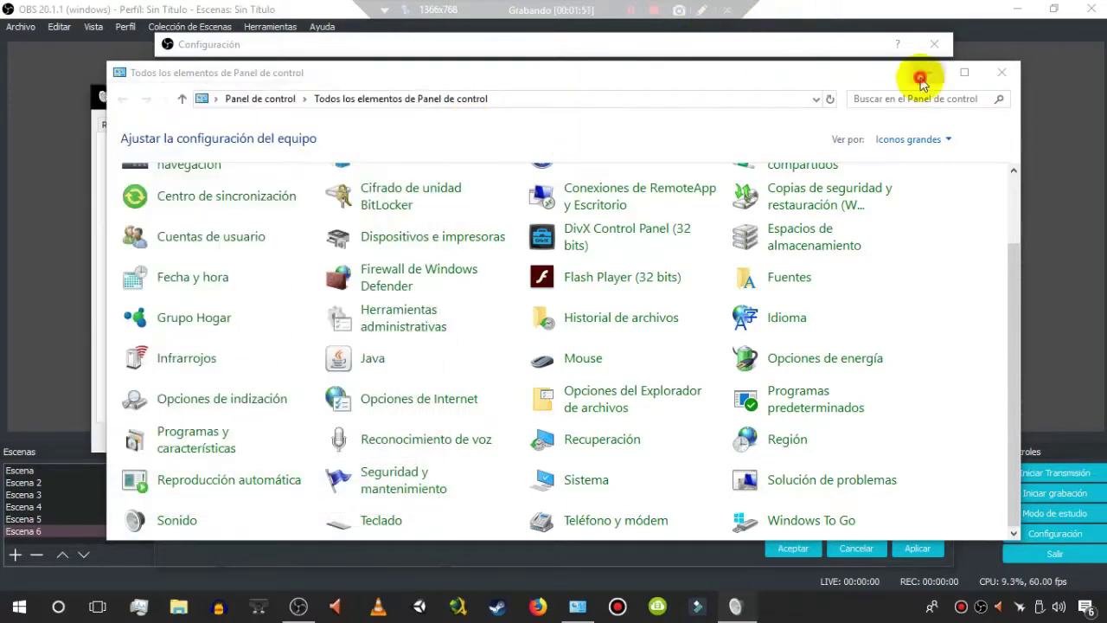
click(490, 197)
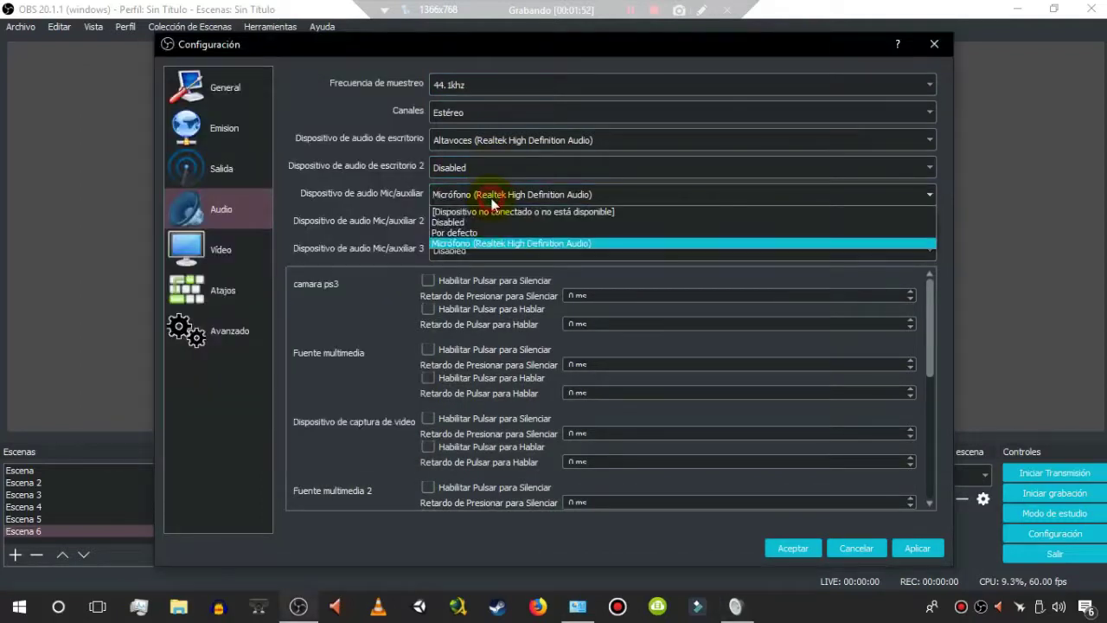
click(493, 199)
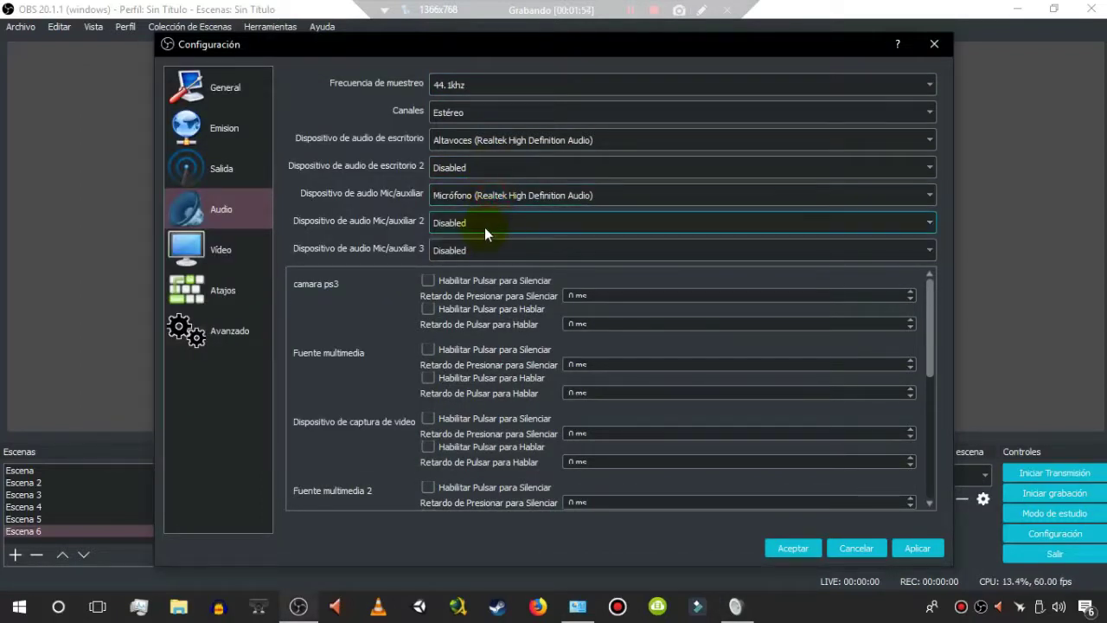
click(484, 223)
click(487, 230)
click(487, 229)
click(489, 230)
click(922, 546)
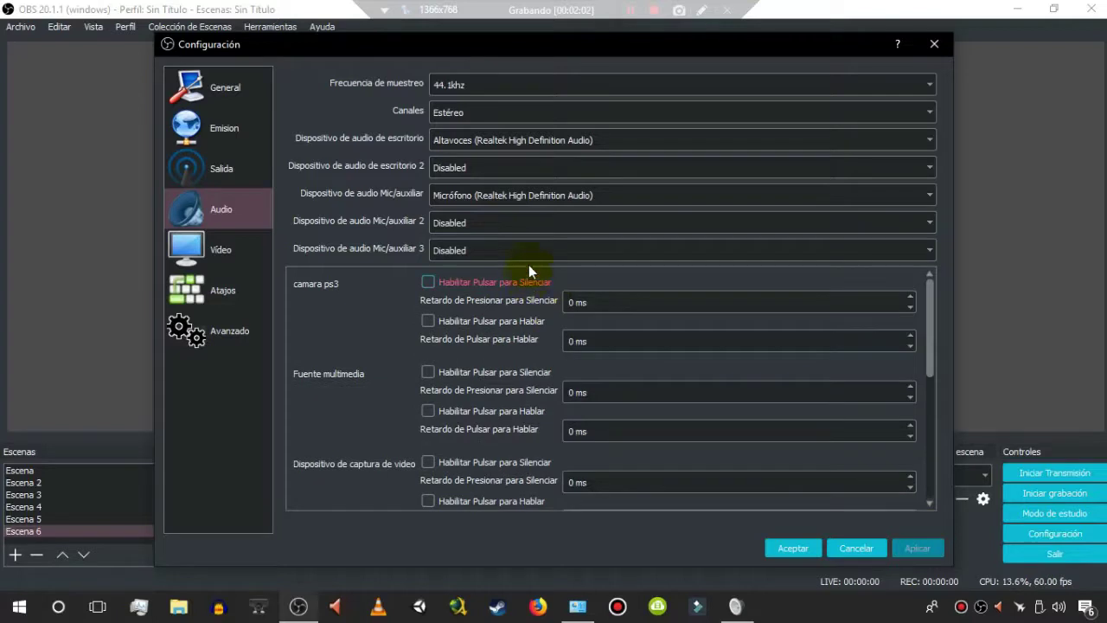
- Compare the Micrófono and FrontMic recording devices in the Windows Sound settings with the device options for Mic/auxiliar 2 in OBS
click(545, 222)
click(548, 222)
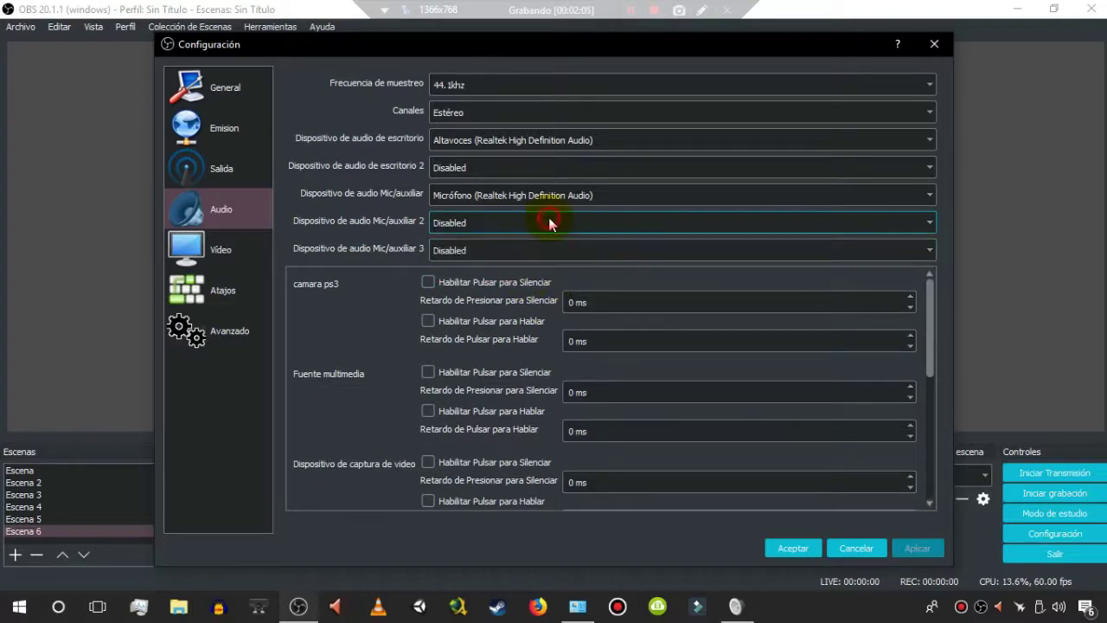
click(736, 606)
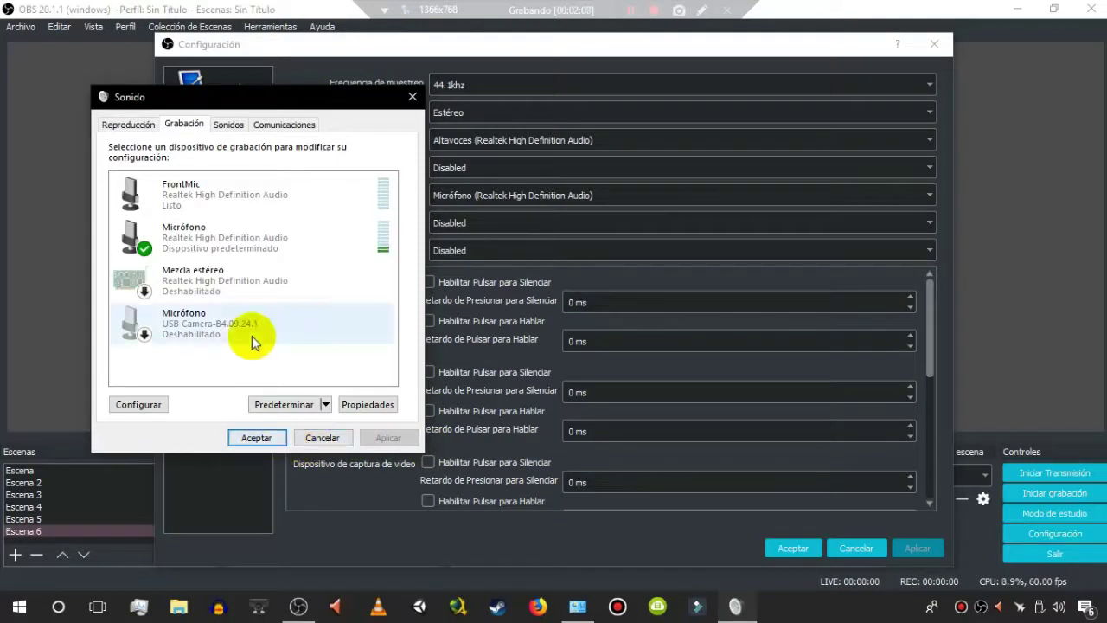
click(211, 235)
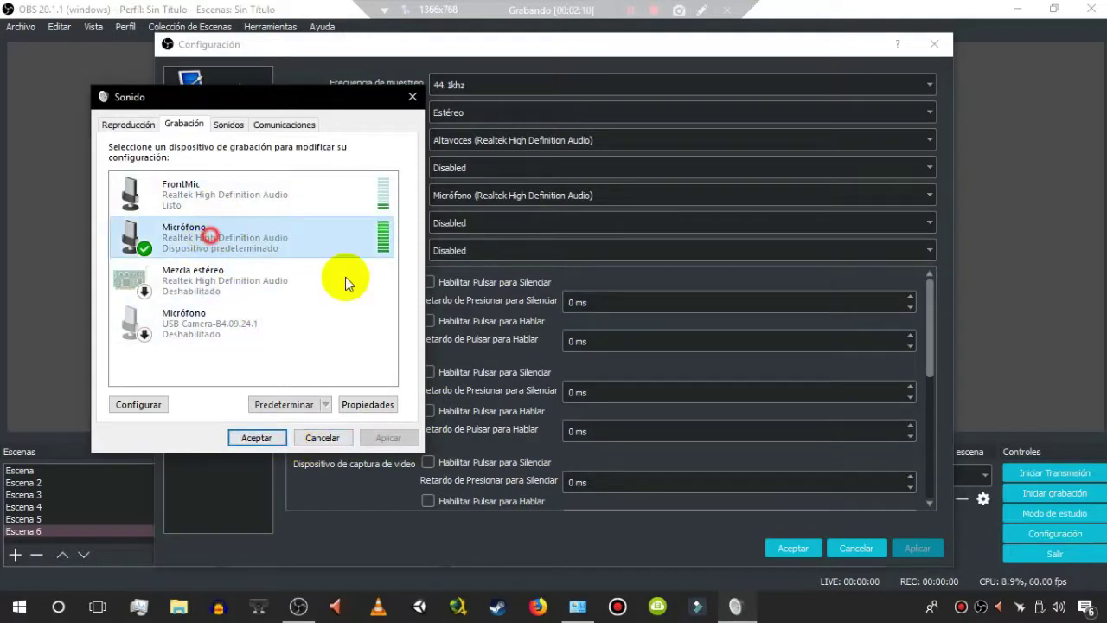
click(245, 192)
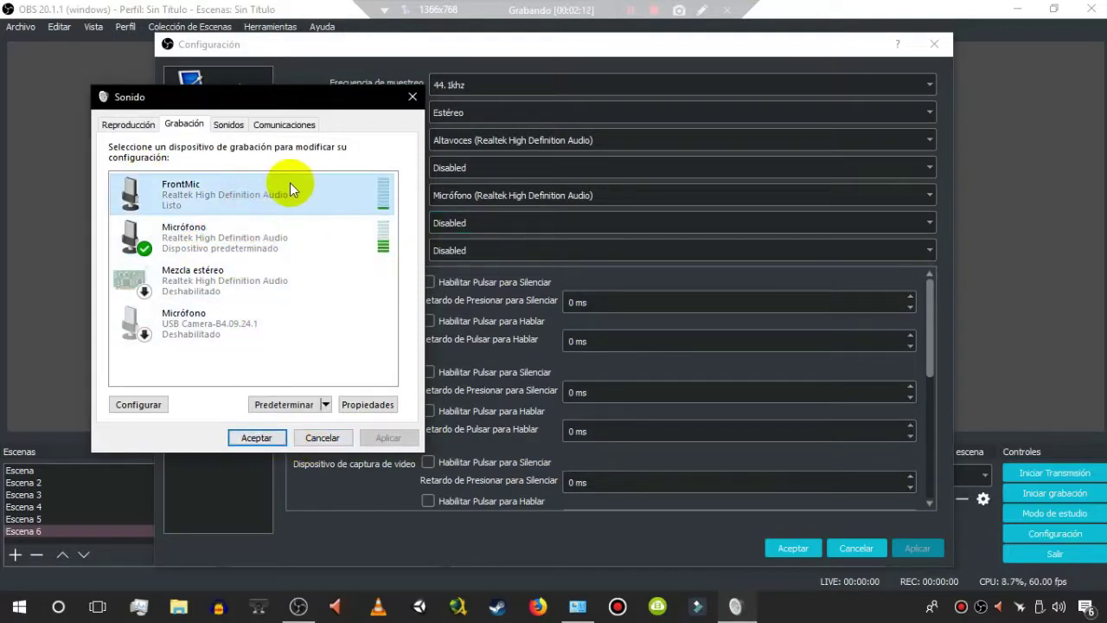
click(412, 97)
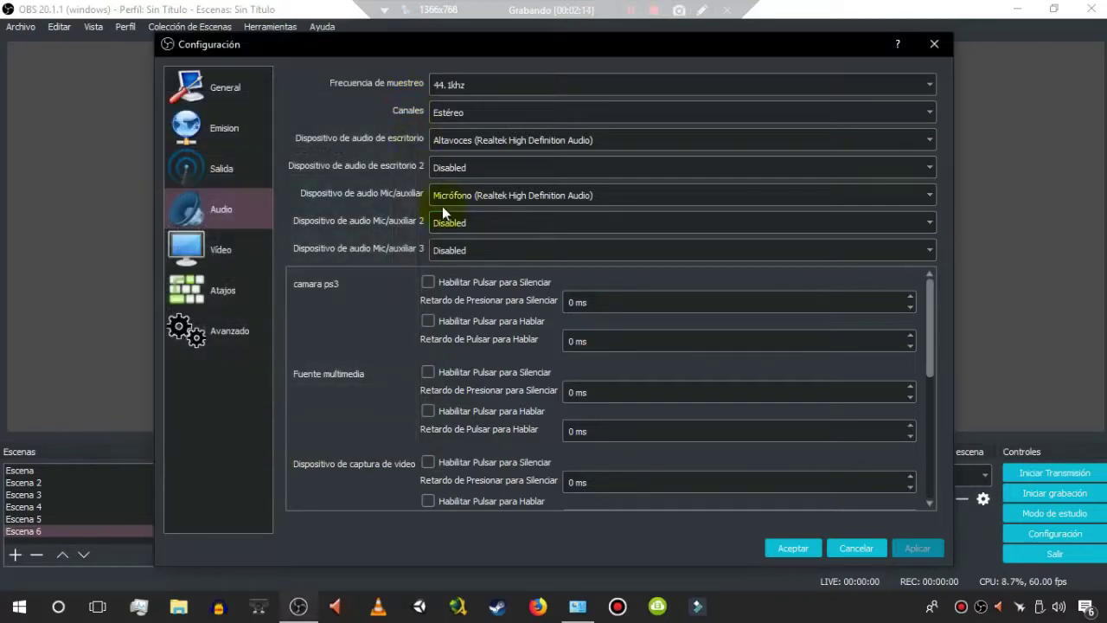
click(448, 223)
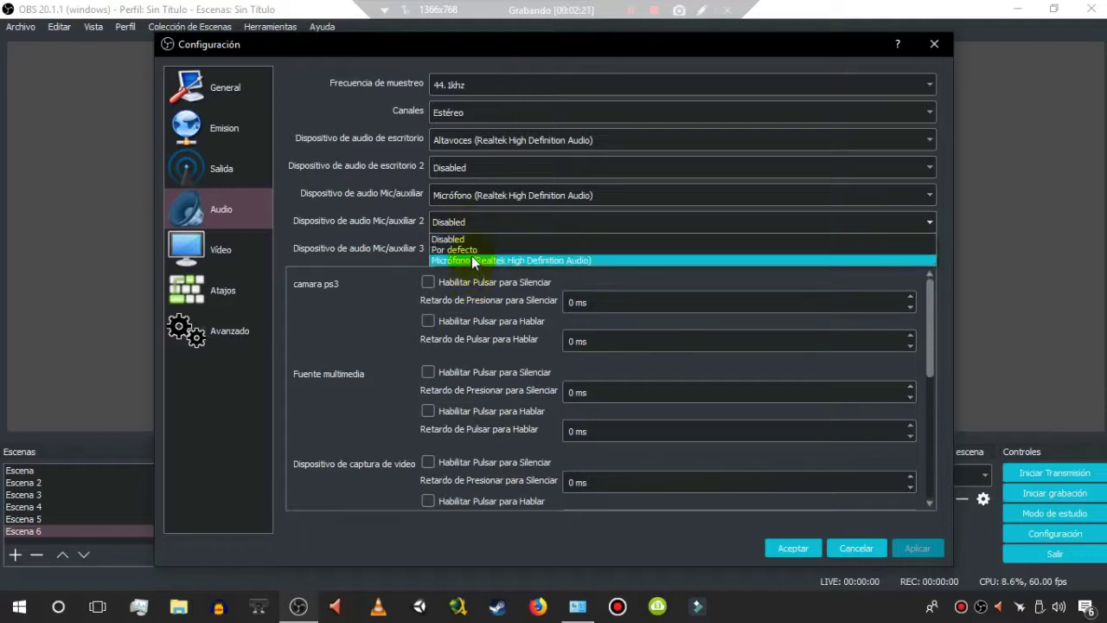
click(378, 276)
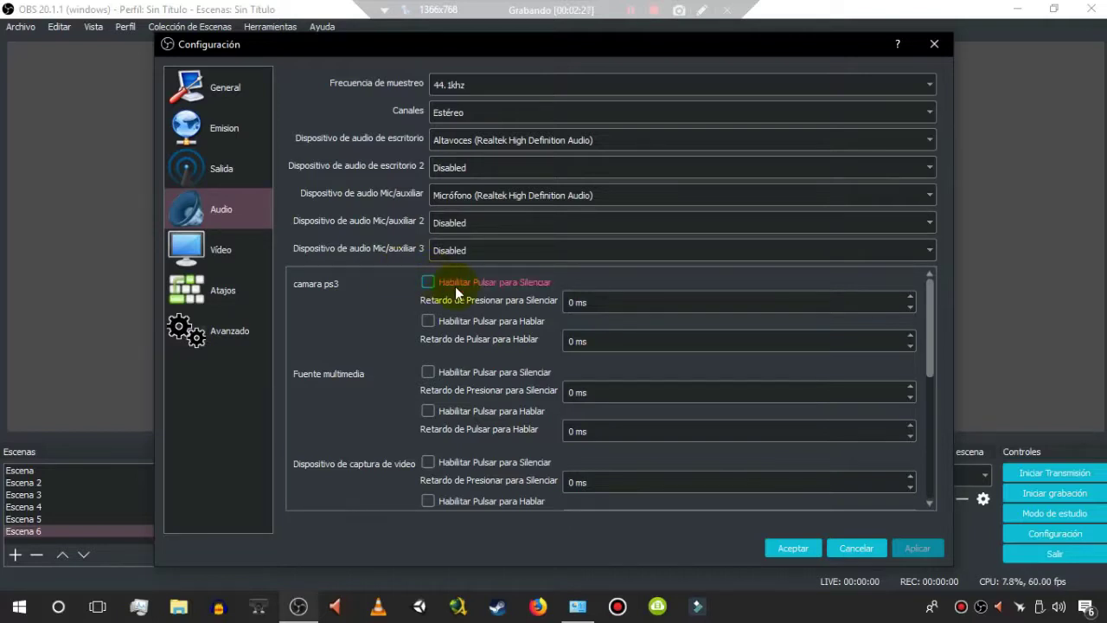
- Open the Vídeo settings and examine the available base (canvas) resolutions
click(220, 248)
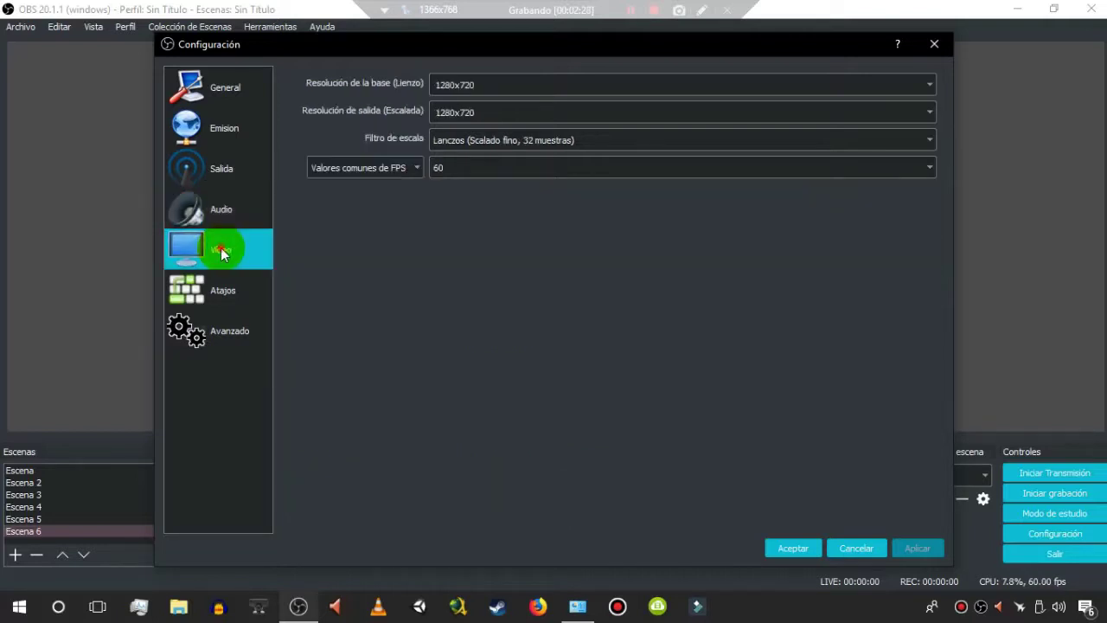
click(226, 222)
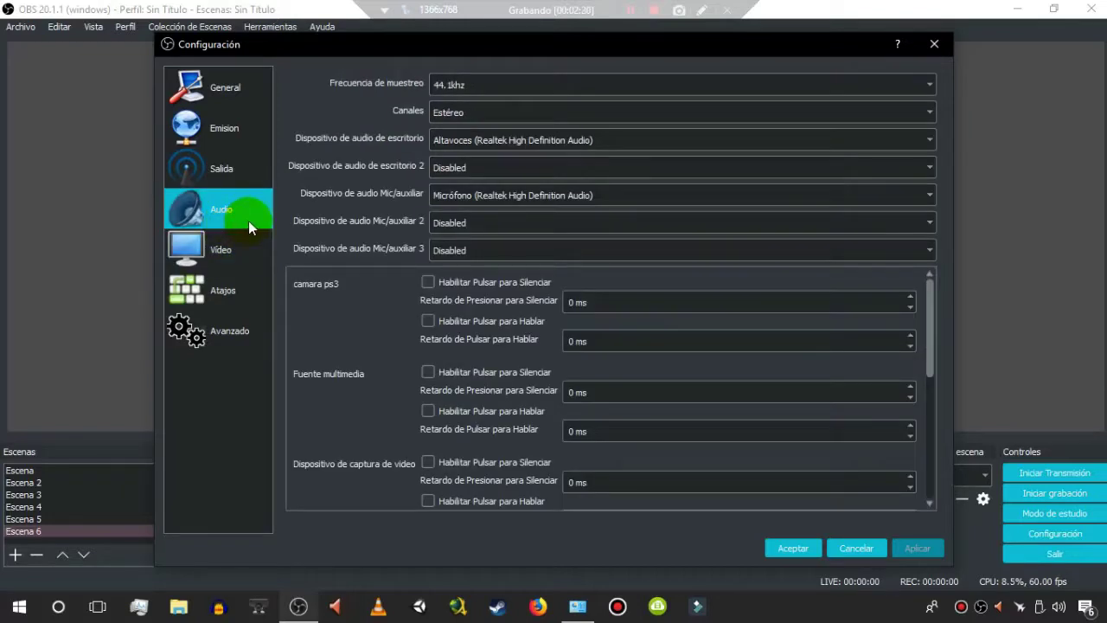
click(251, 264)
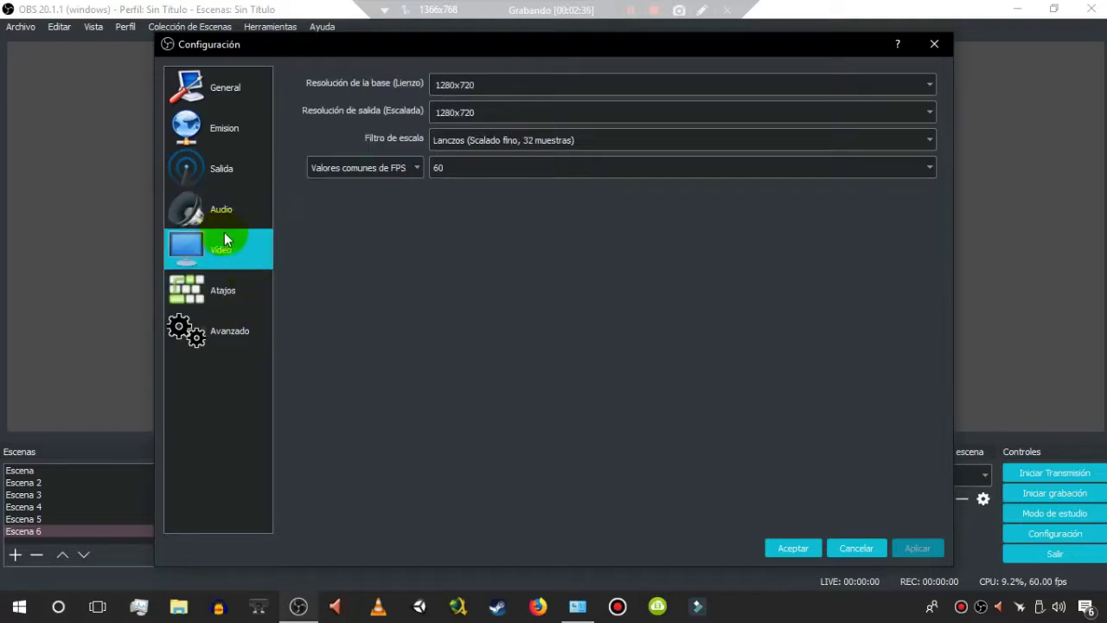
click(549, 84)
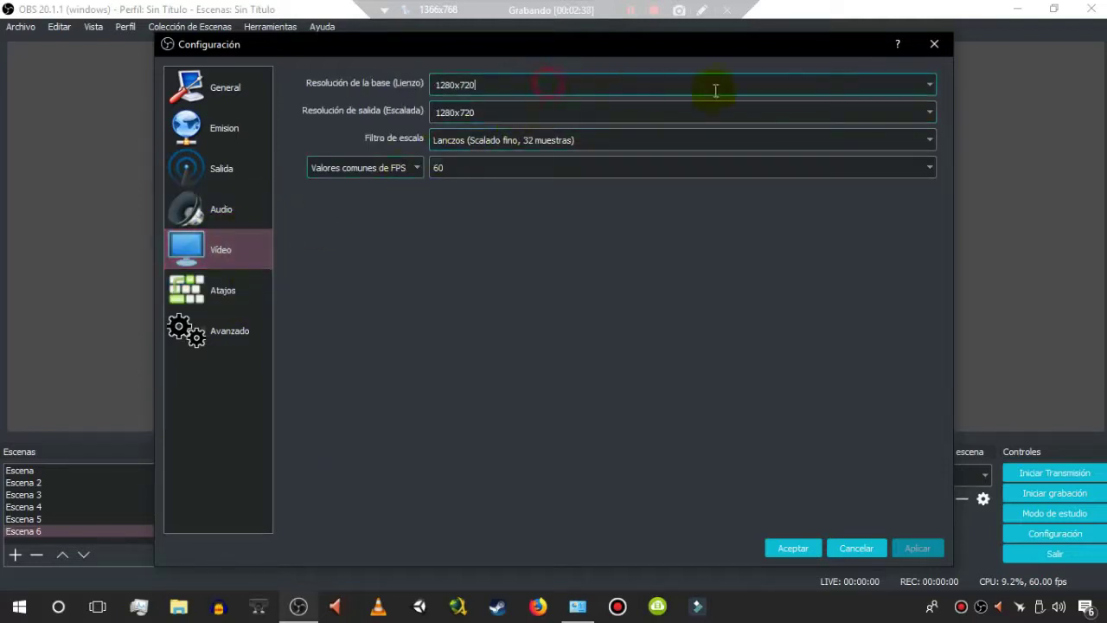
click(926, 86)
click(927, 87)
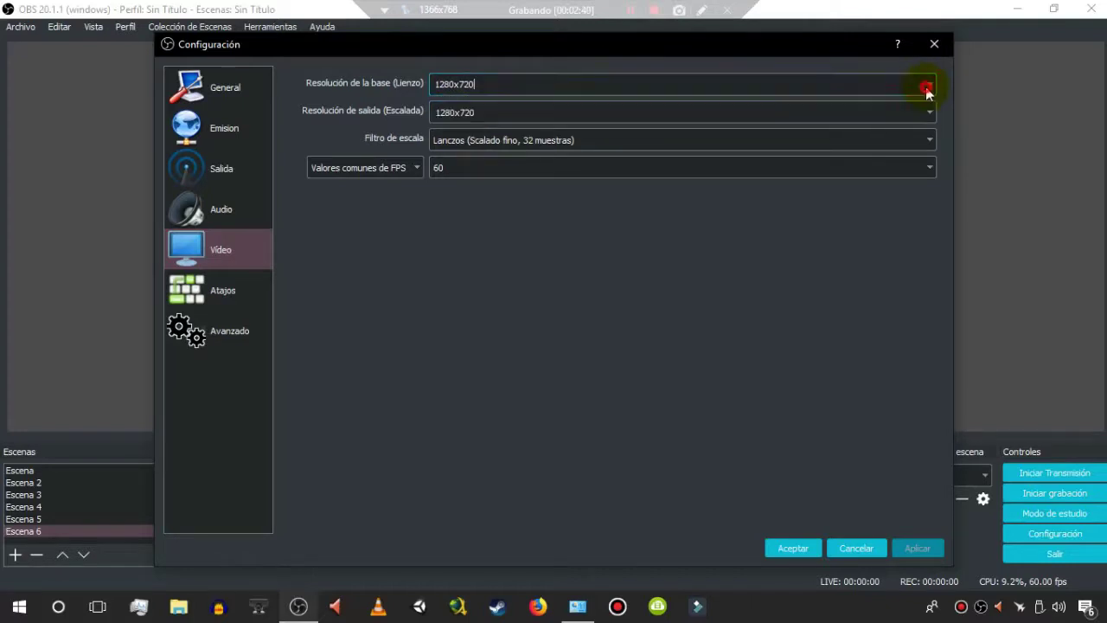
click(927, 87)
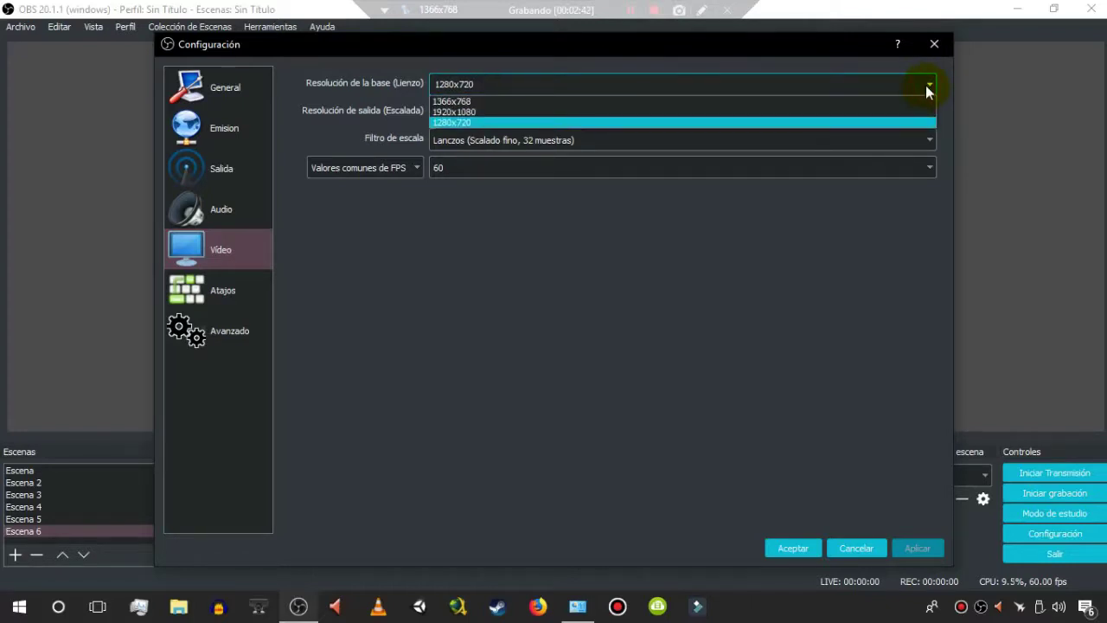
click(927, 86)
click(927, 86)
click(650, 240)
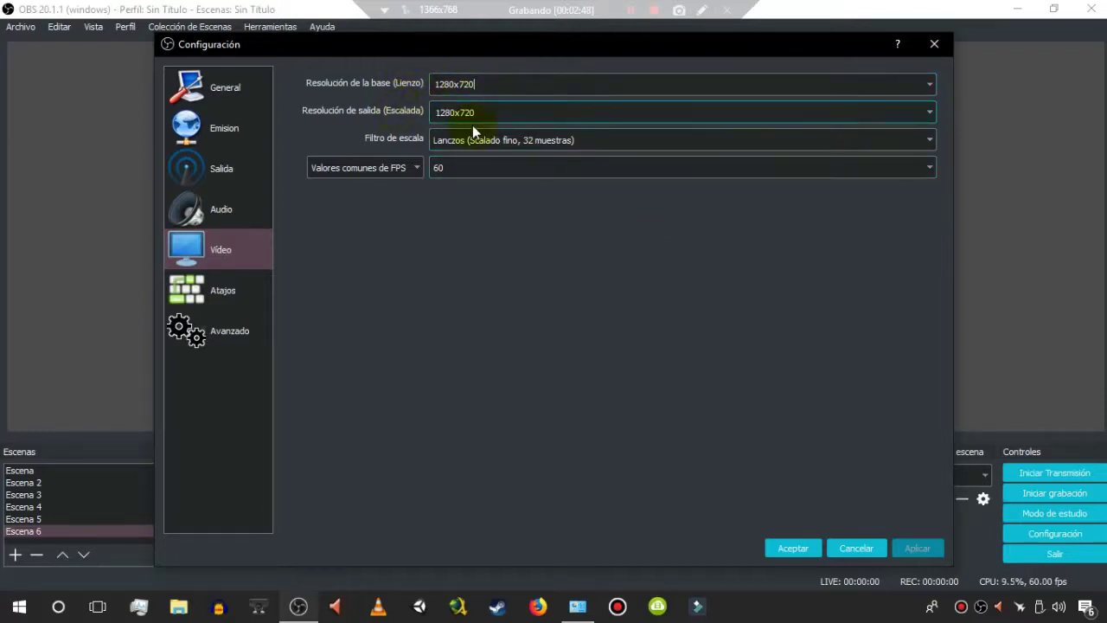
- Check the scale filter options and choose 60 as the common FPS value
click(573, 143)
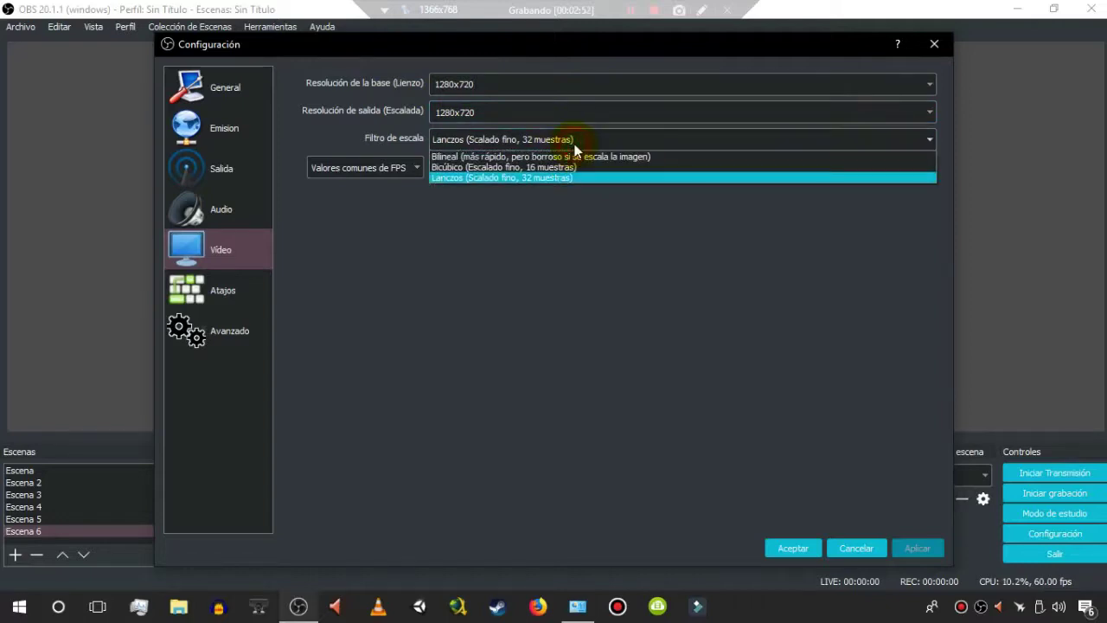
click(575, 145)
click(592, 173)
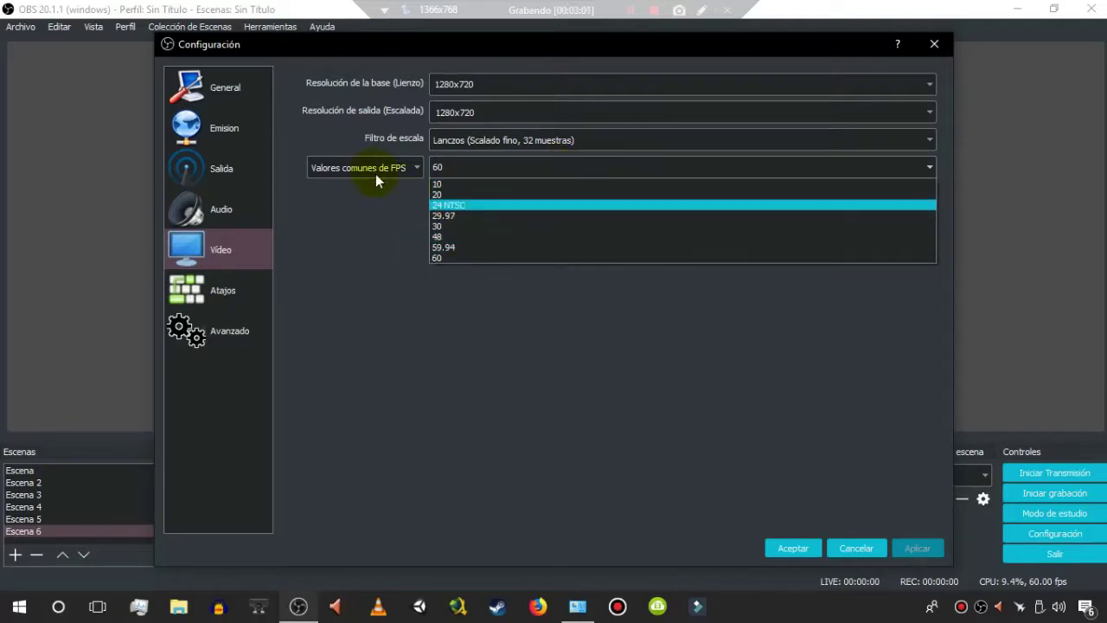
click(477, 261)
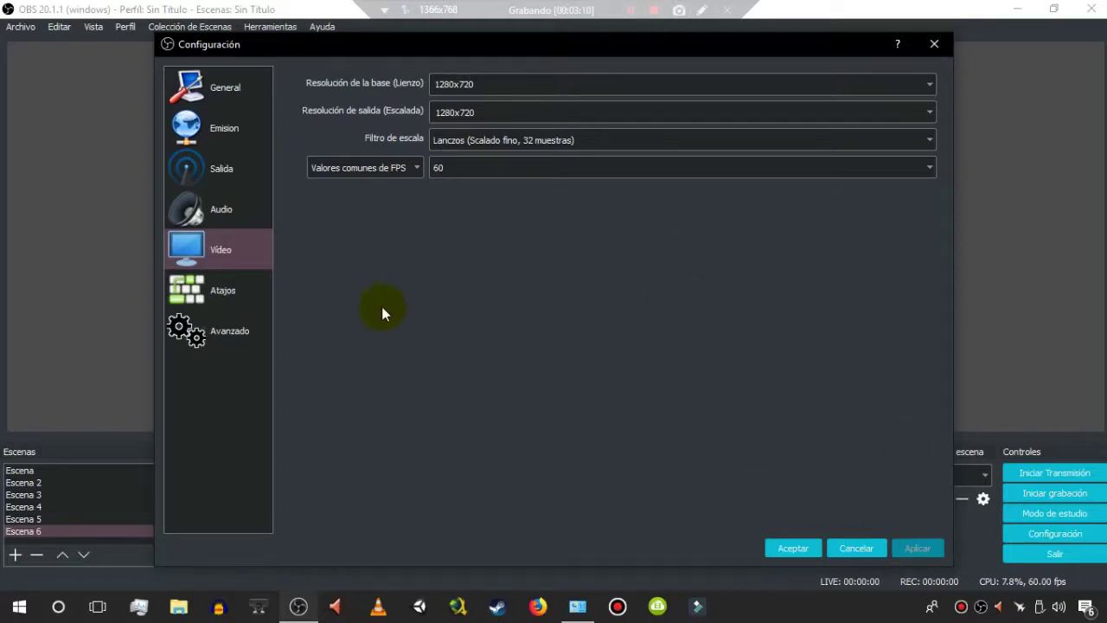
- Open the Atajos settings and examine the hotkeys assigned to starting and stopping the recording
click(237, 290)
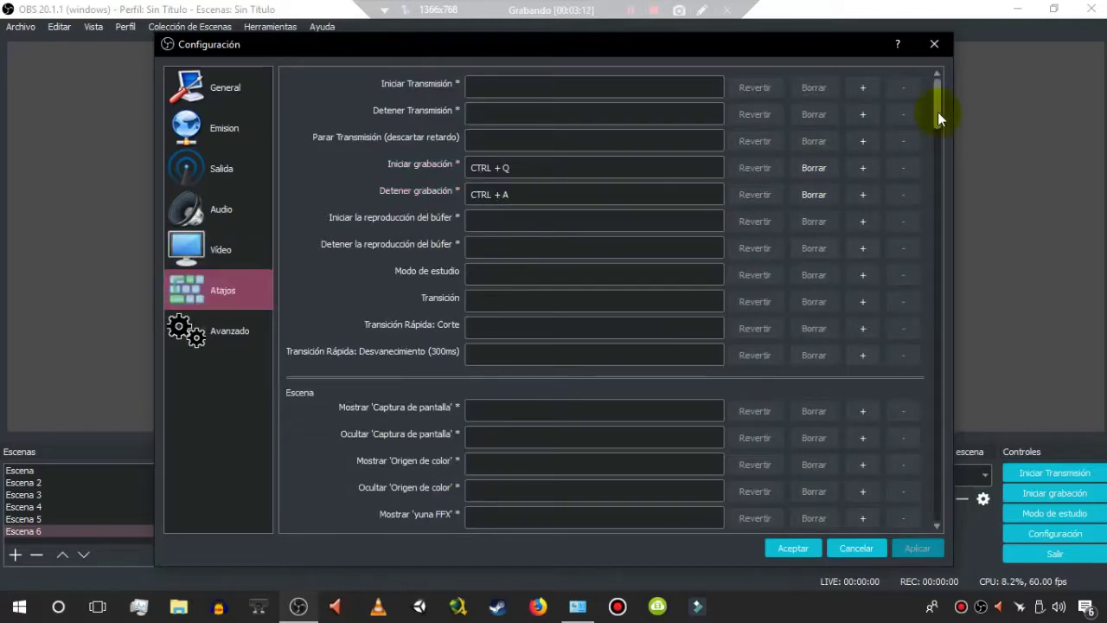
mouse_move(938, 112)
mouse_down()
mouse_move(949, 292)
mouse_move(934, 90)
mouse_up()
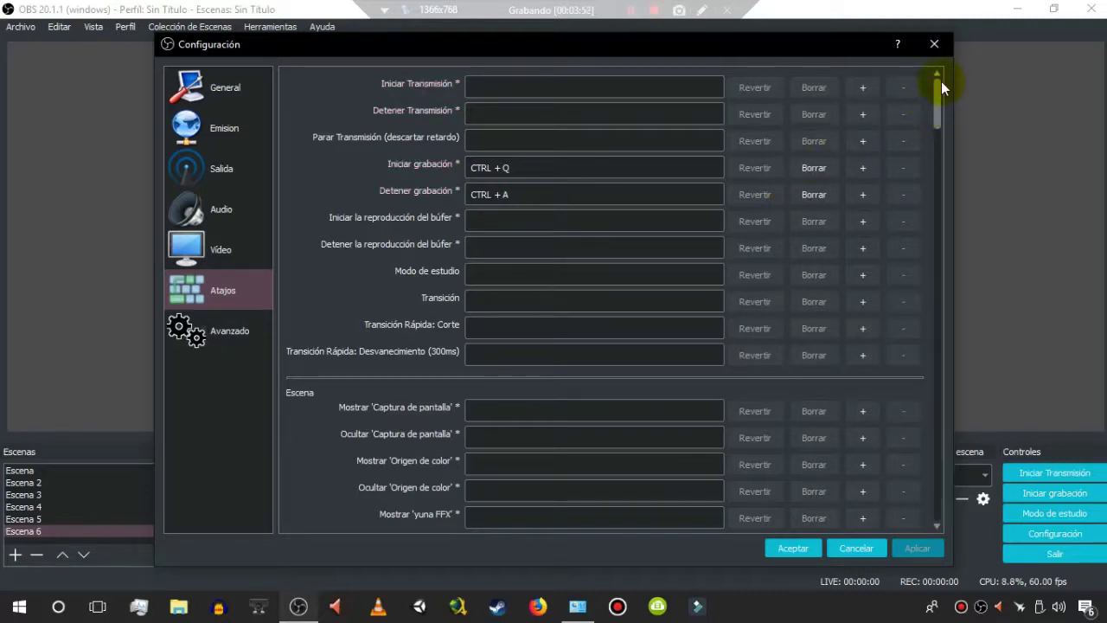
drag(939, 88, 943, 78)
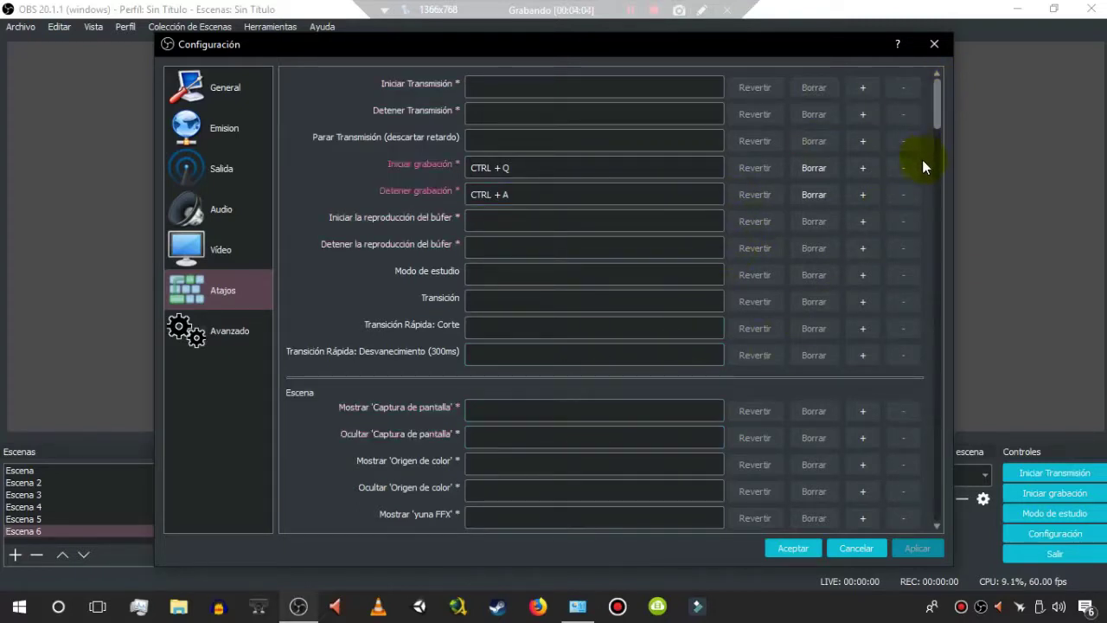
click(221, 336)
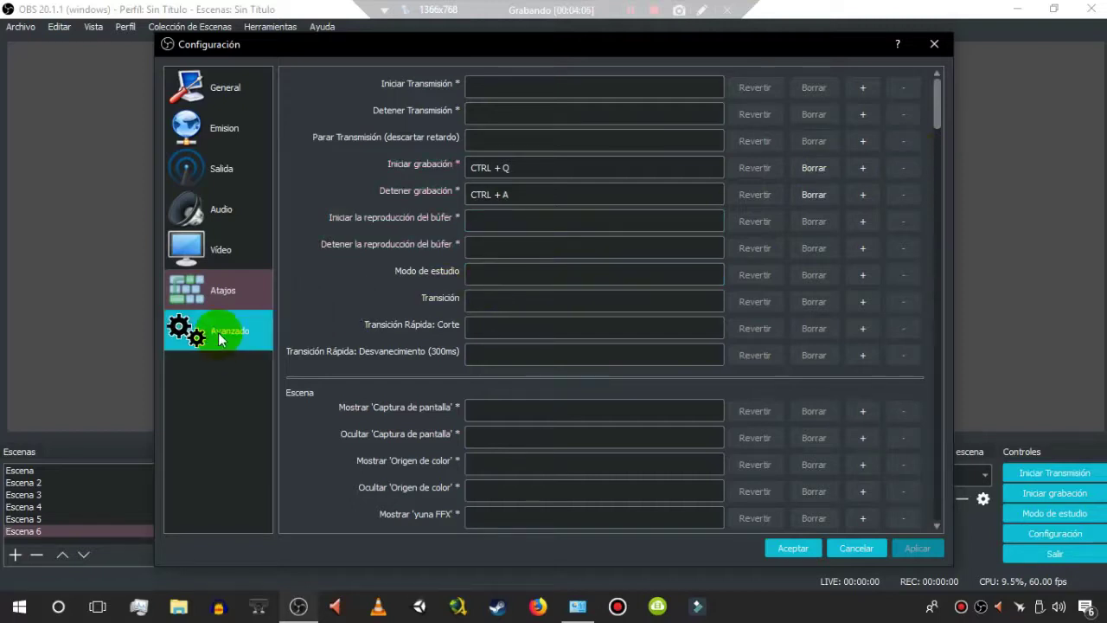
click(218, 291)
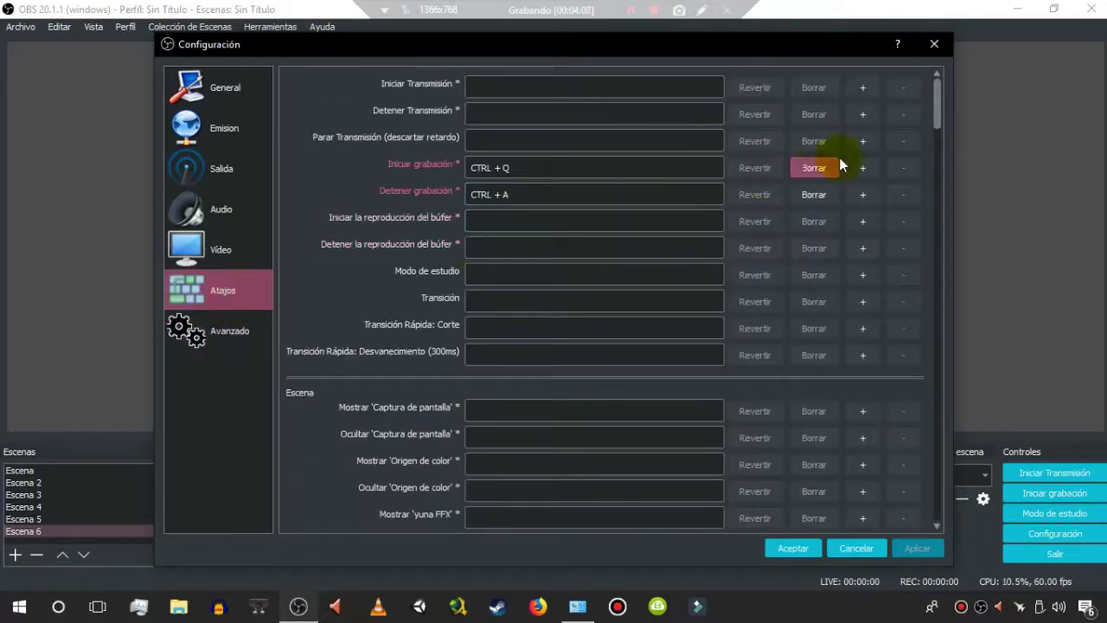
drag(941, 105, 961, 93)
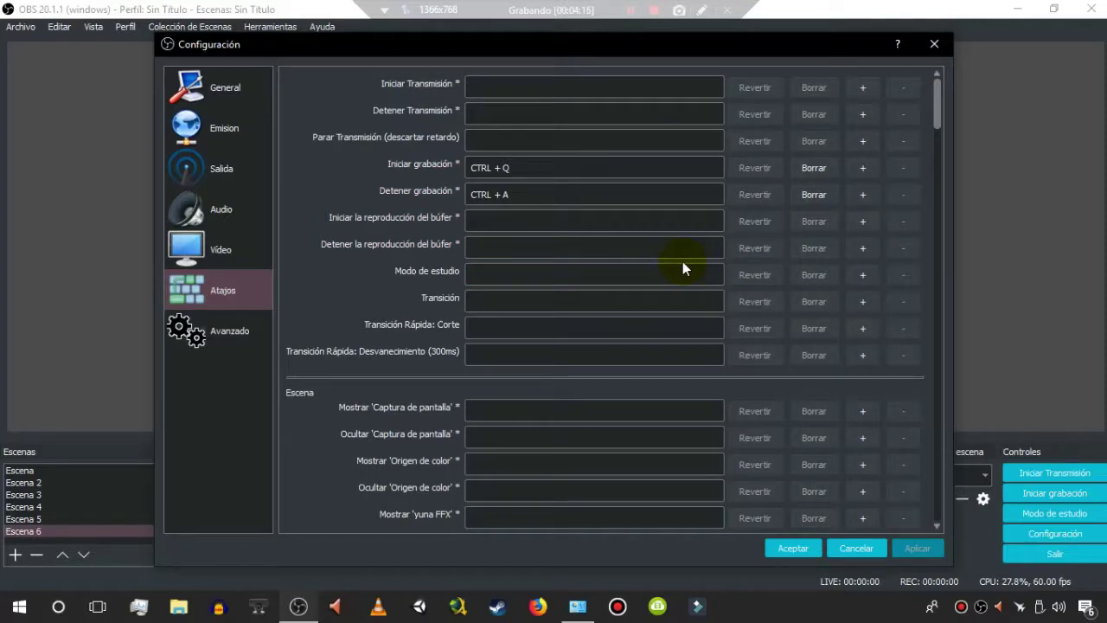
click(585, 221)
- Open the Avanzado settings and examine the process priority, renderer and color format options
click(199, 337)
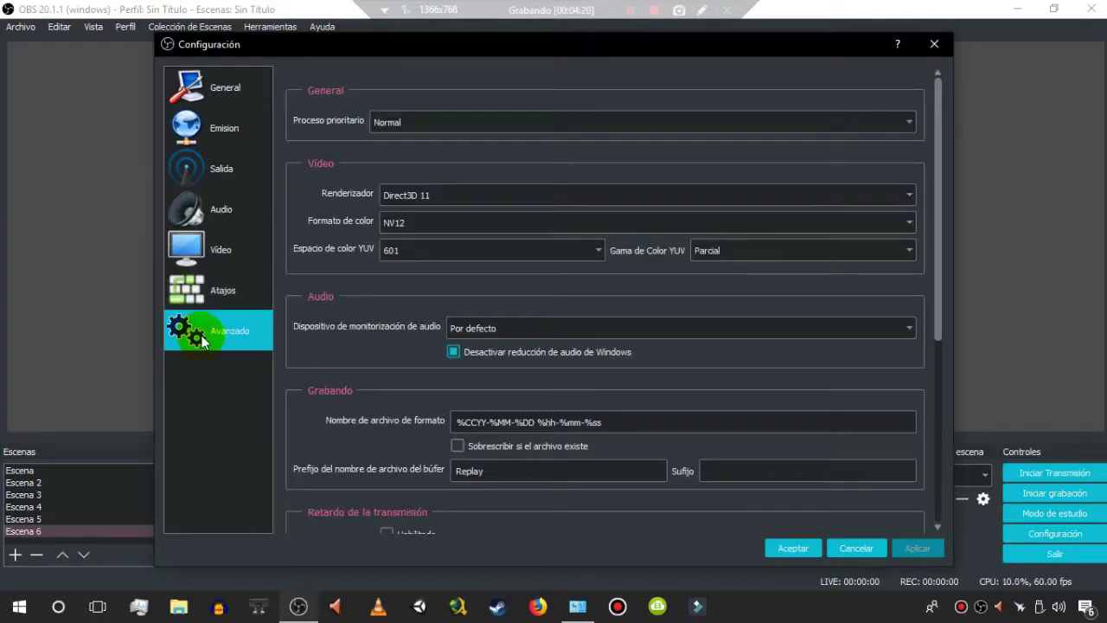
click(491, 123)
click(491, 123)
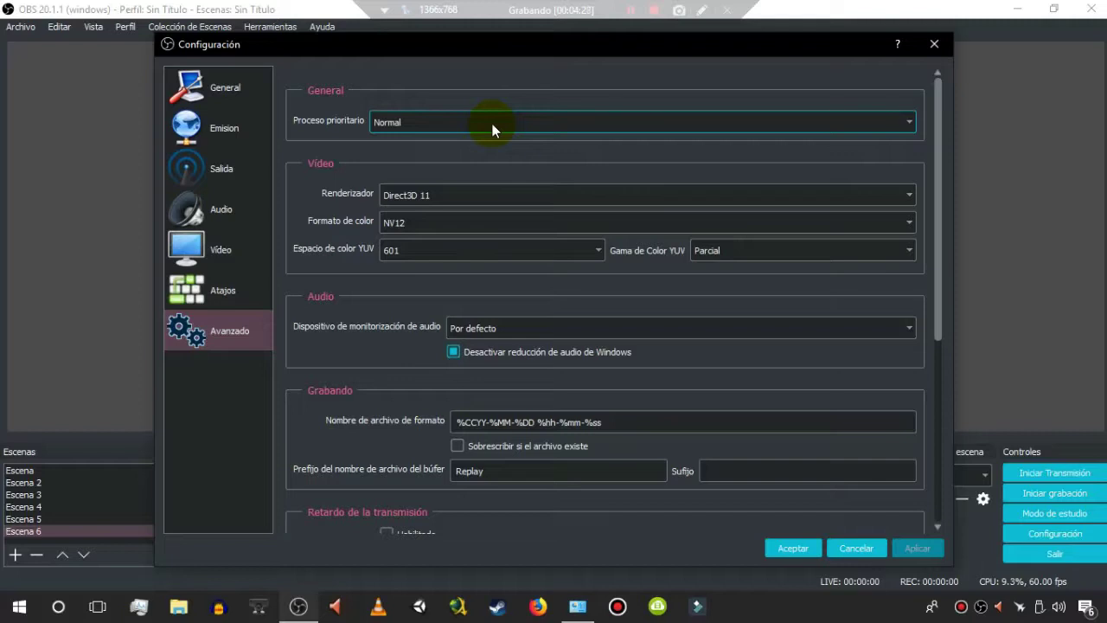
click(475, 185)
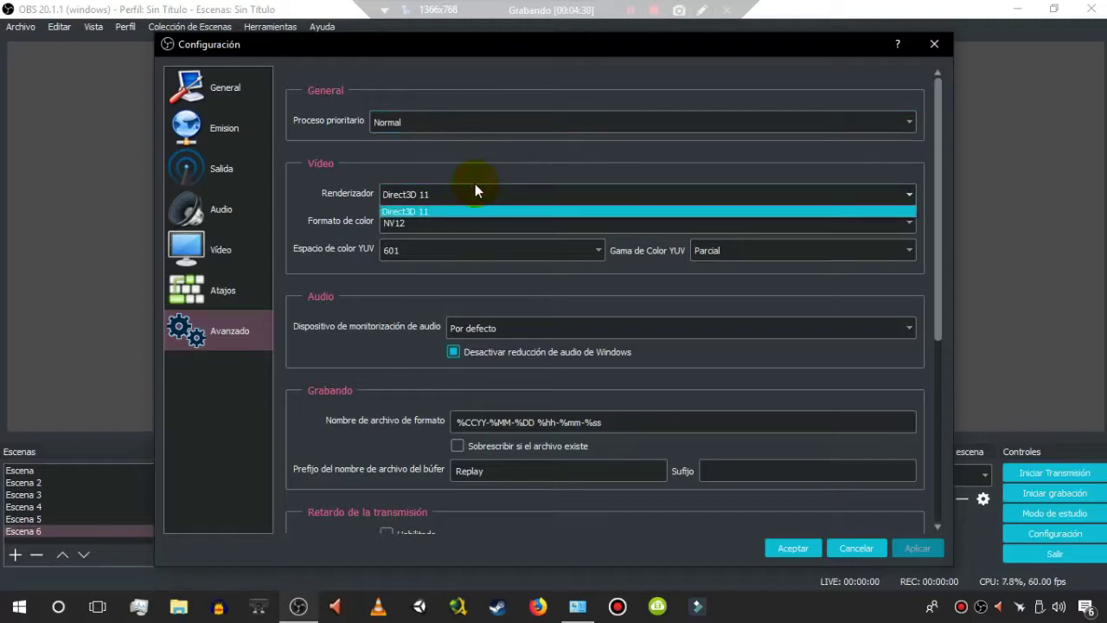
click(475, 185)
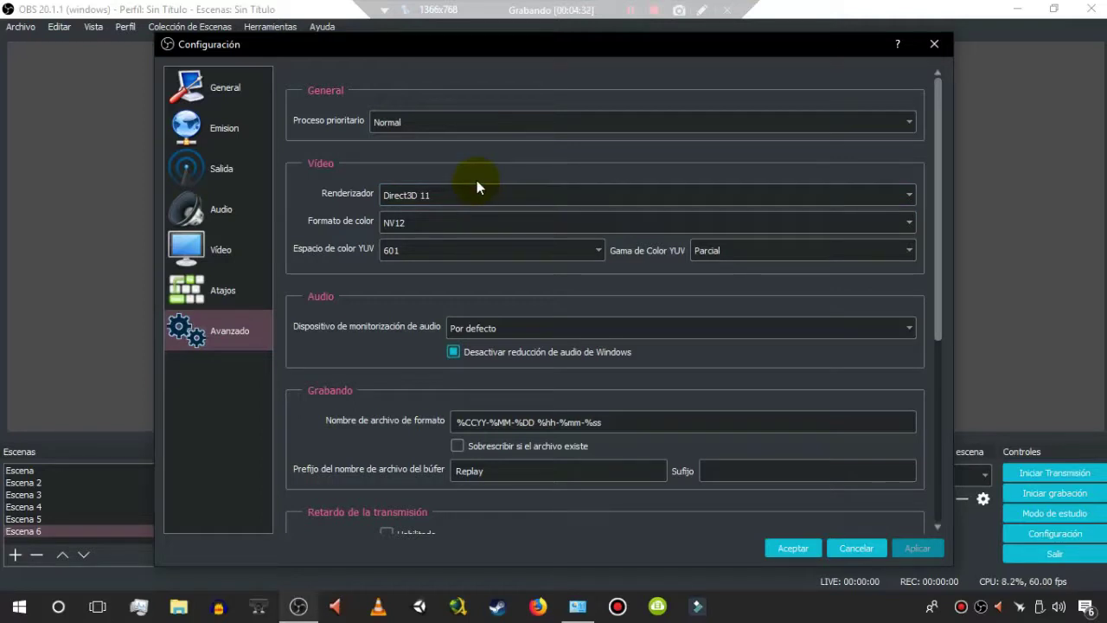
click(466, 197)
click(468, 198)
click(472, 196)
click(472, 196)
click(542, 227)
click(543, 229)
- Check the audio monitoring device options and the remaining advanced settings, and accept the configuration
click(599, 329)
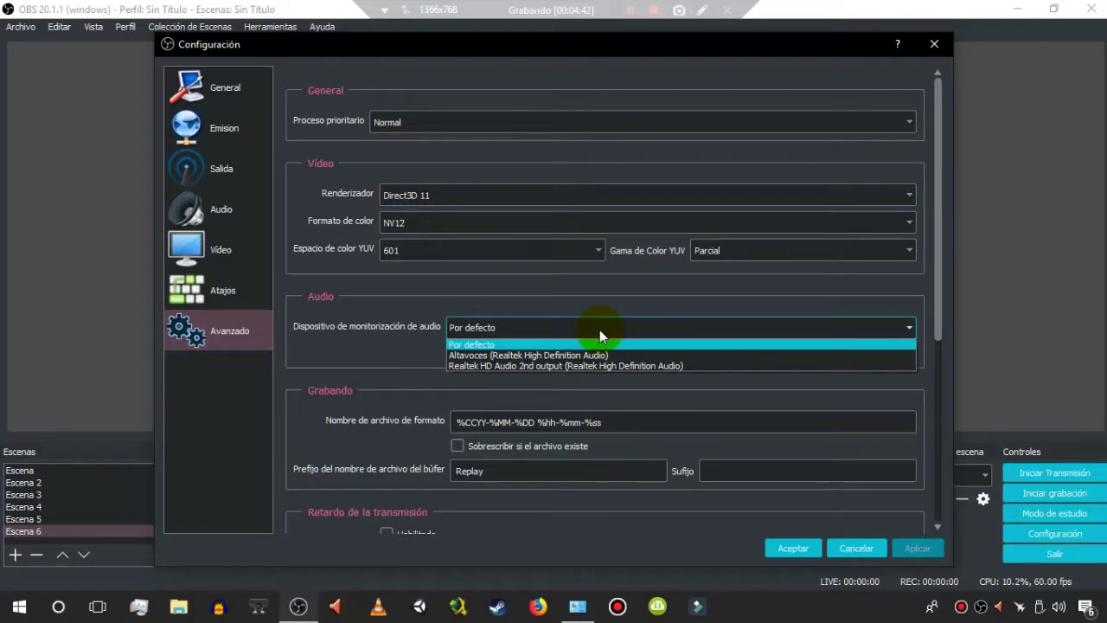
click(599, 330)
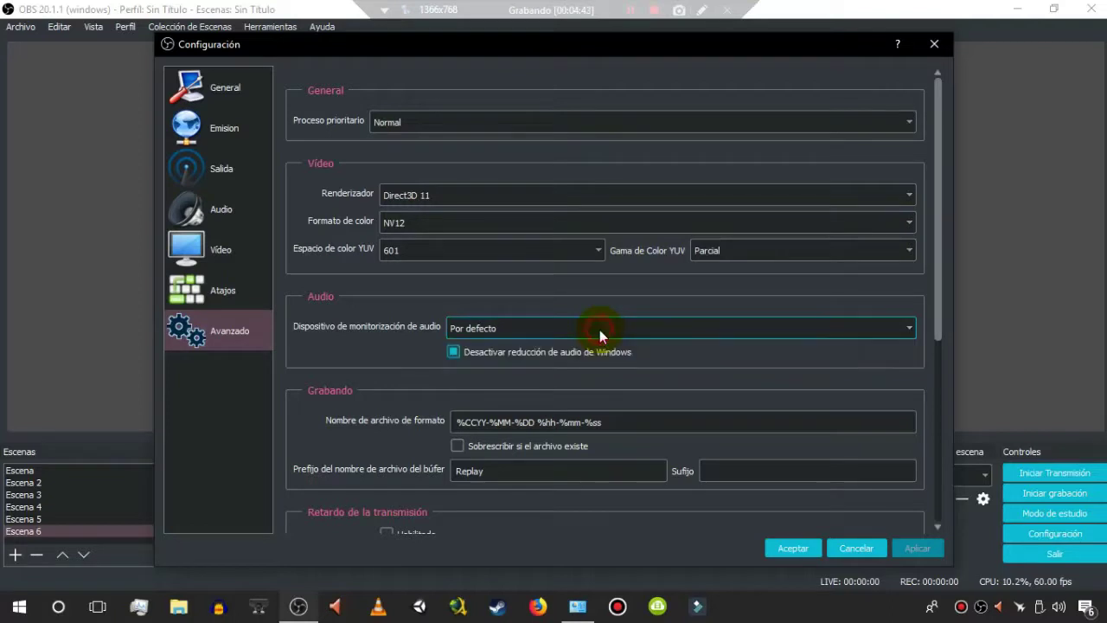
click(759, 322)
click(759, 322)
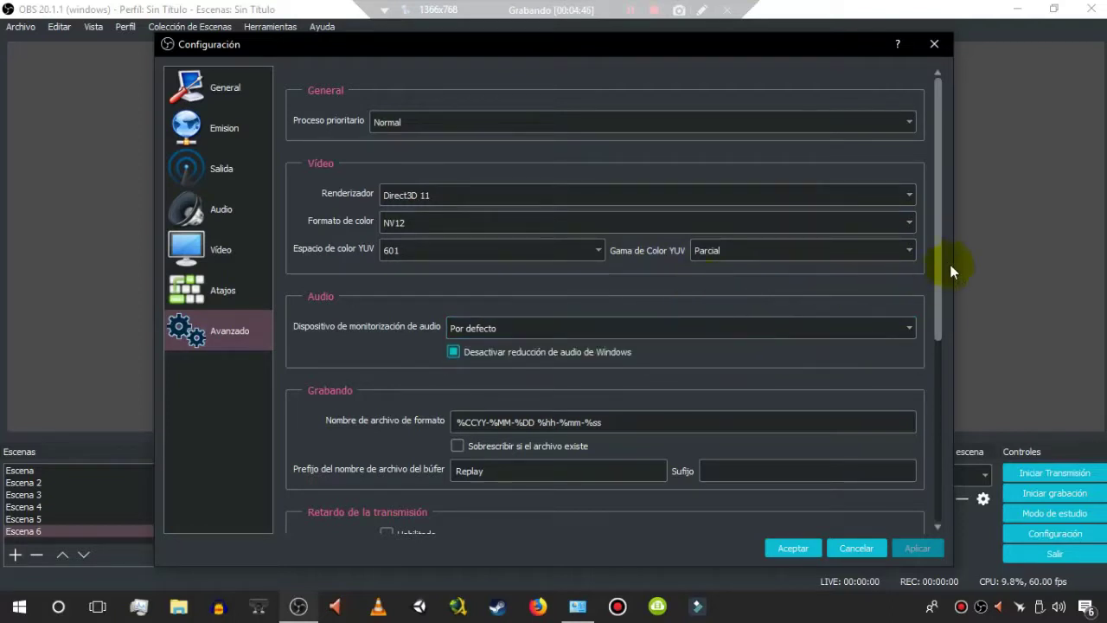
drag(940, 243, 909, 489)
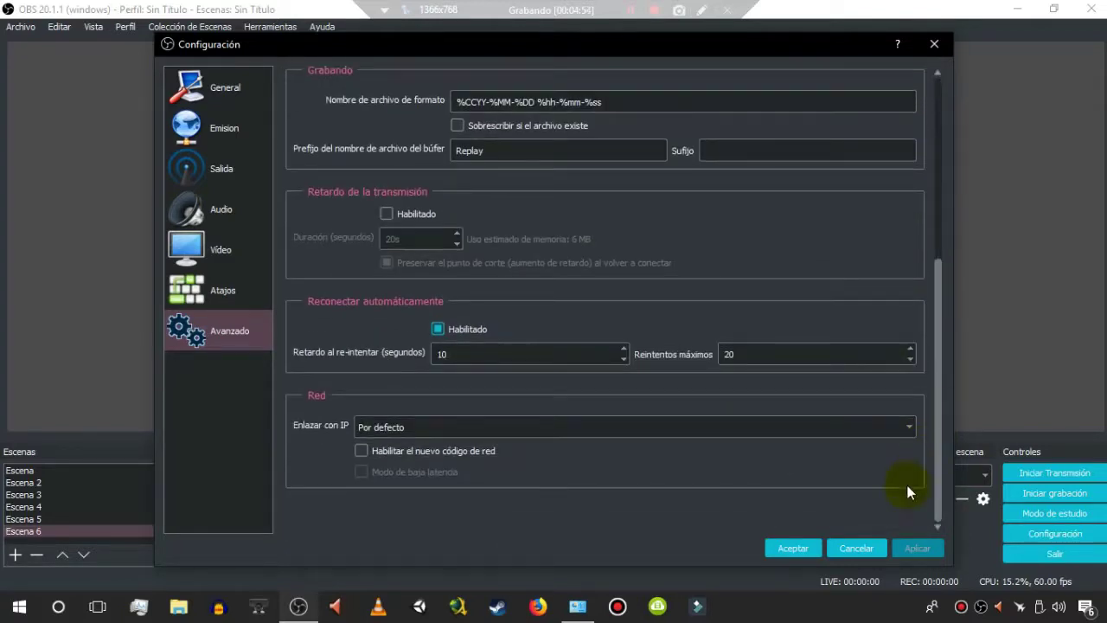
click(793, 549)
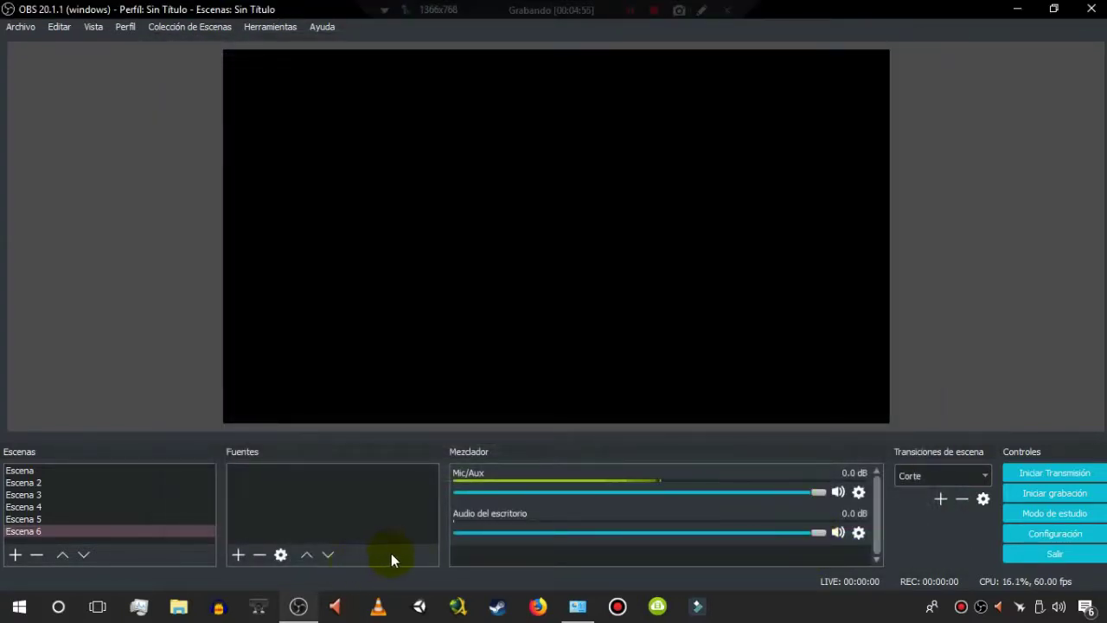
- Open the advanced audio properties and turn off mono downmixing for both Mic/Aux and Audio del escritorio
click(858, 493)
click(900, 585)
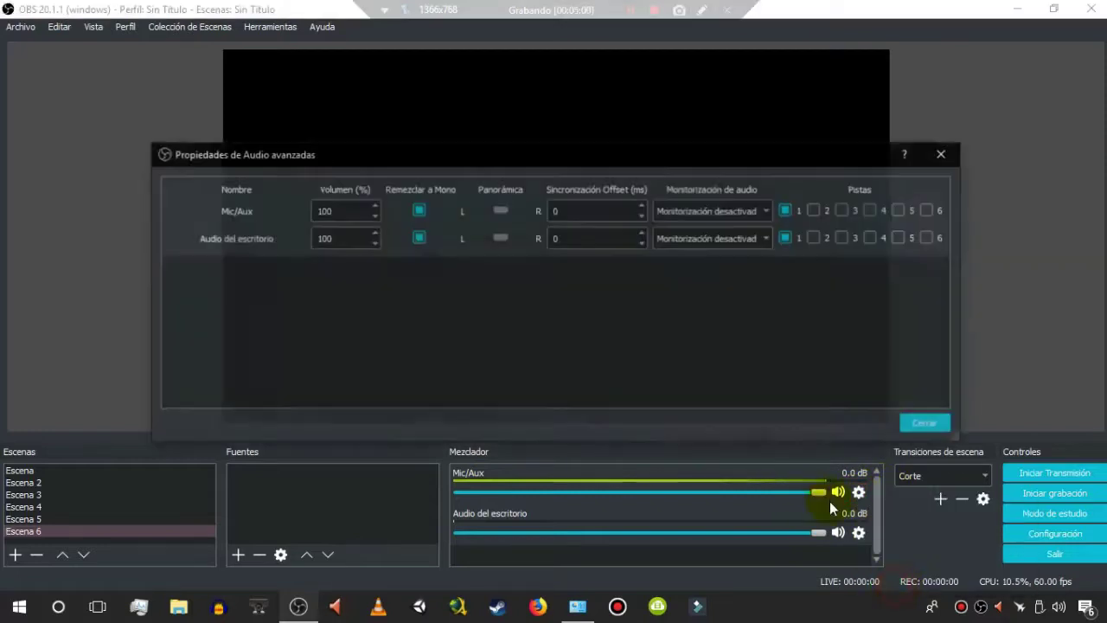
drag(663, 154, 647, 173)
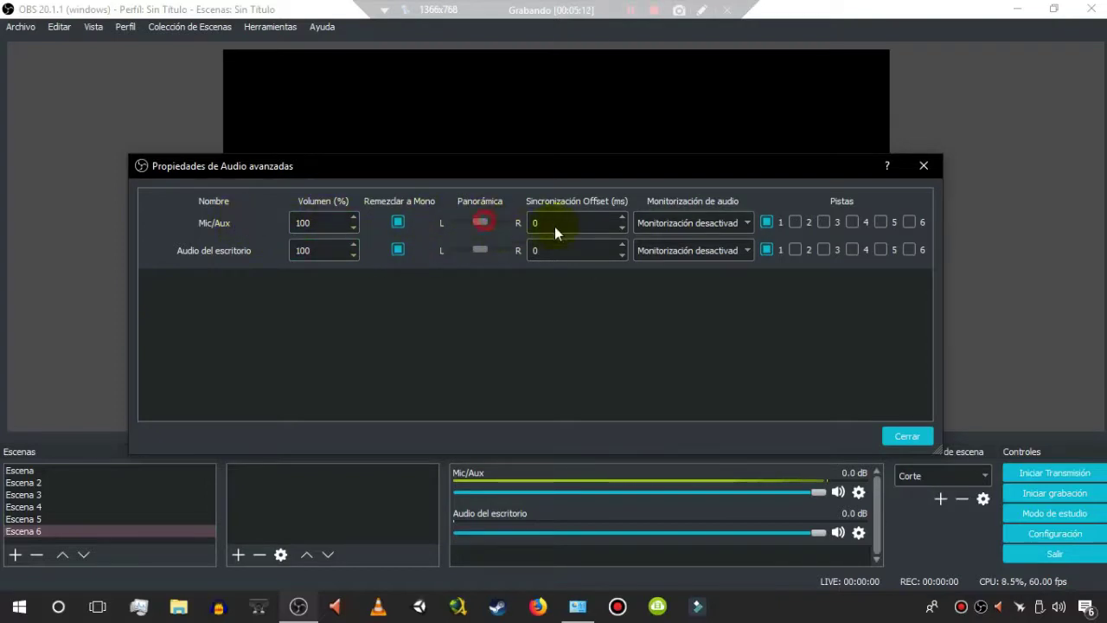
click(398, 222)
click(397, 250)
click(478, 250)
- Check the Mic/Aux audio monitoring options and turn mono downmixing back on for Mic/Aux and Audio del escritorio
click(727, 224)
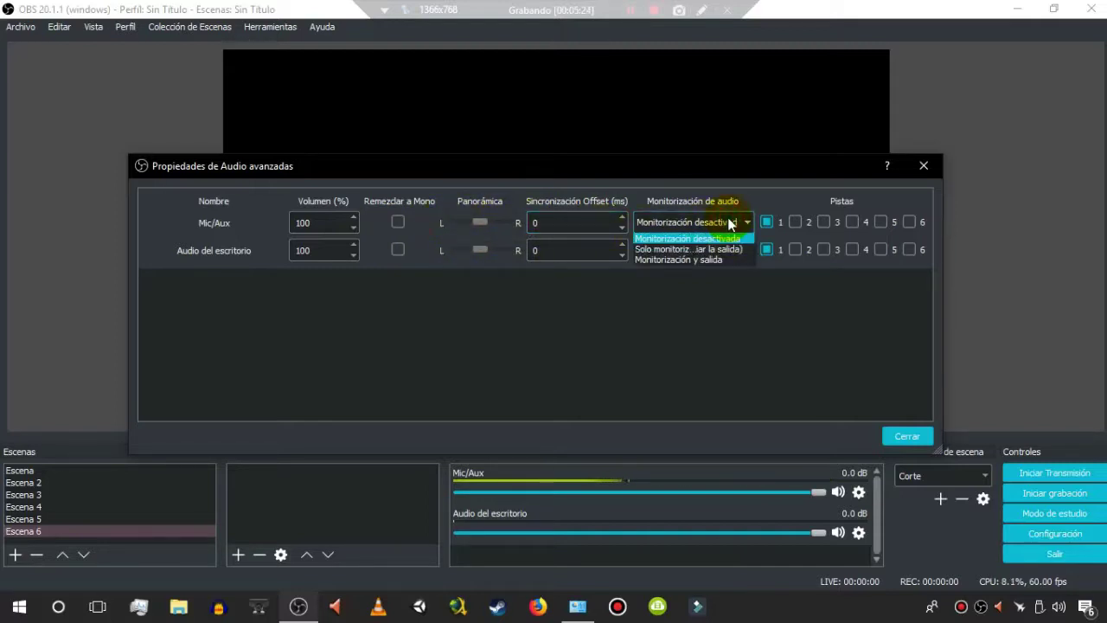
click(728, 223)
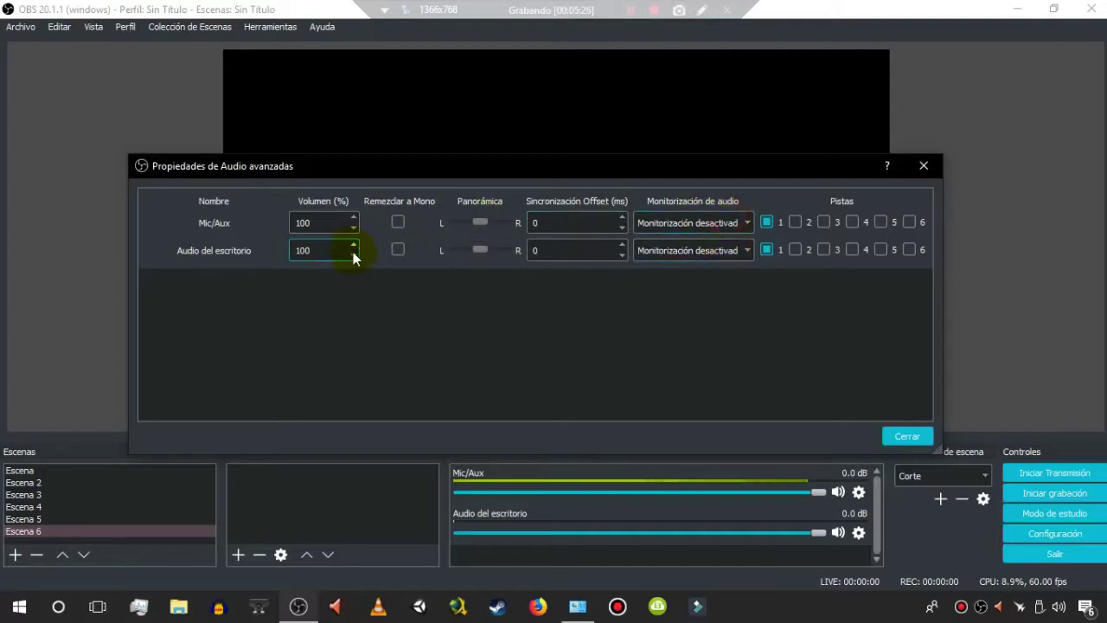
click(475, 222)
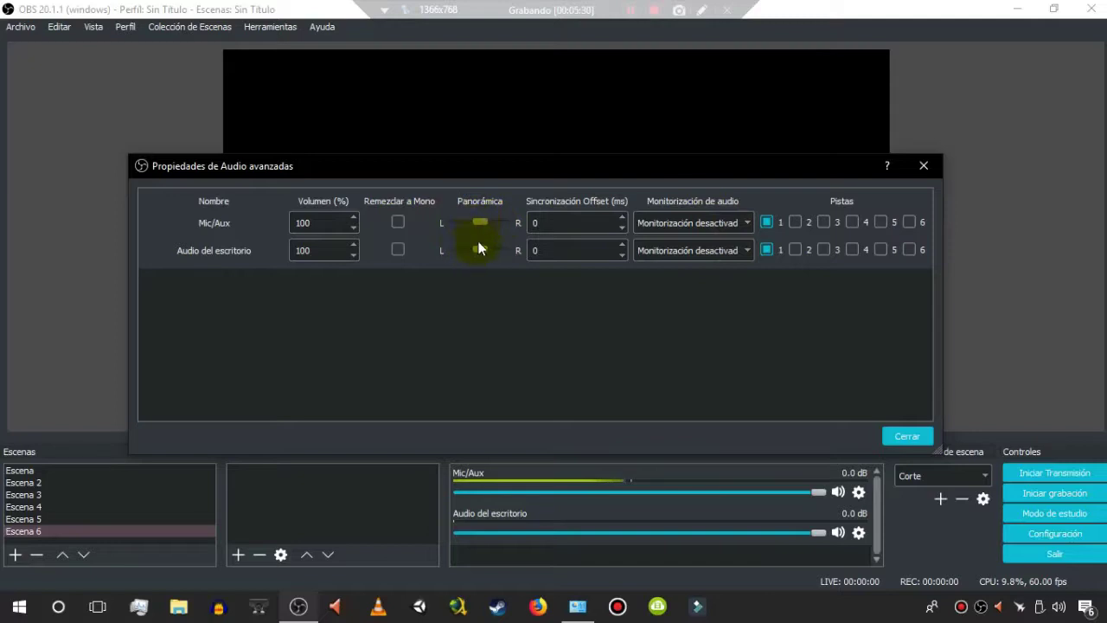
click(483, 251)
click(398, 249)
click(398, 222)
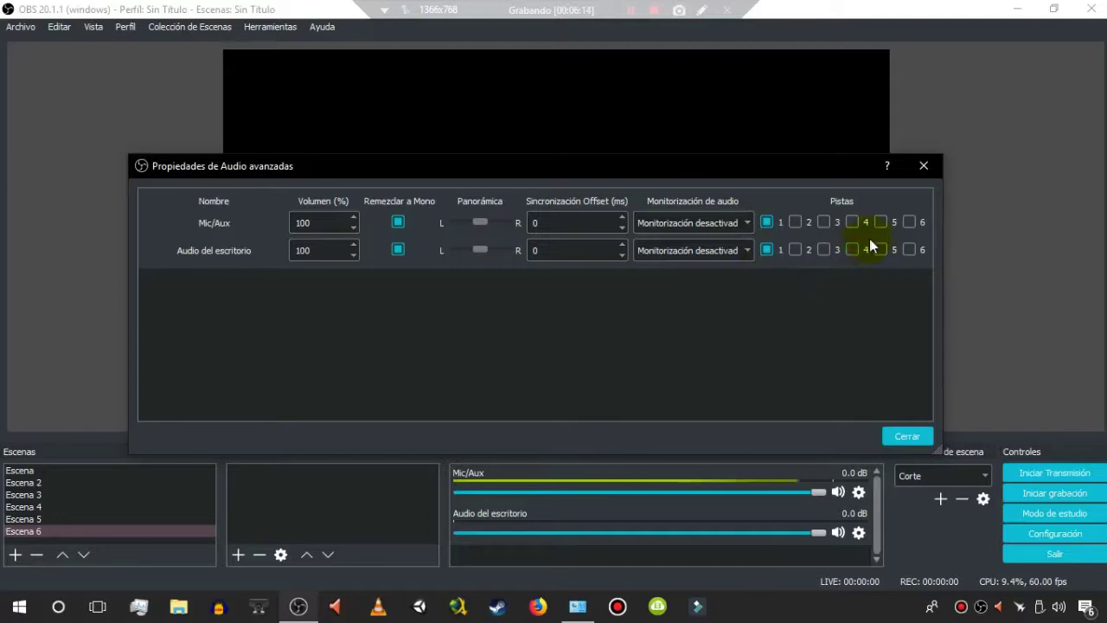
- Try assigning Mic/Aux to track 2 instead of track 1, and restore the track 1 assignment
click(796, 222)
click(766, 222)
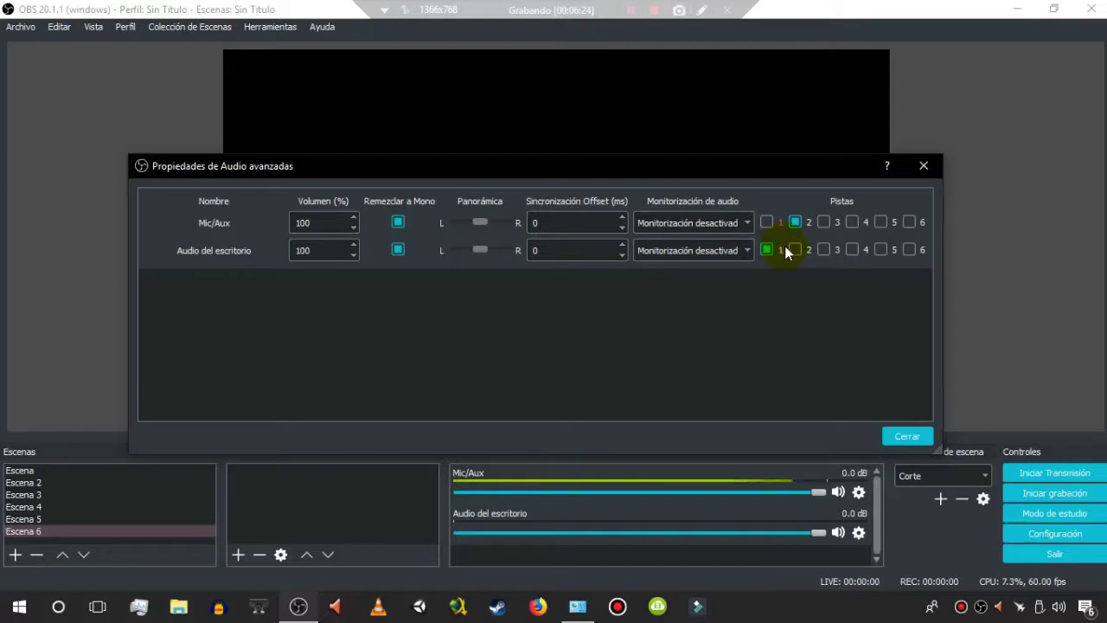
click(767, 223)
click(793, 224)
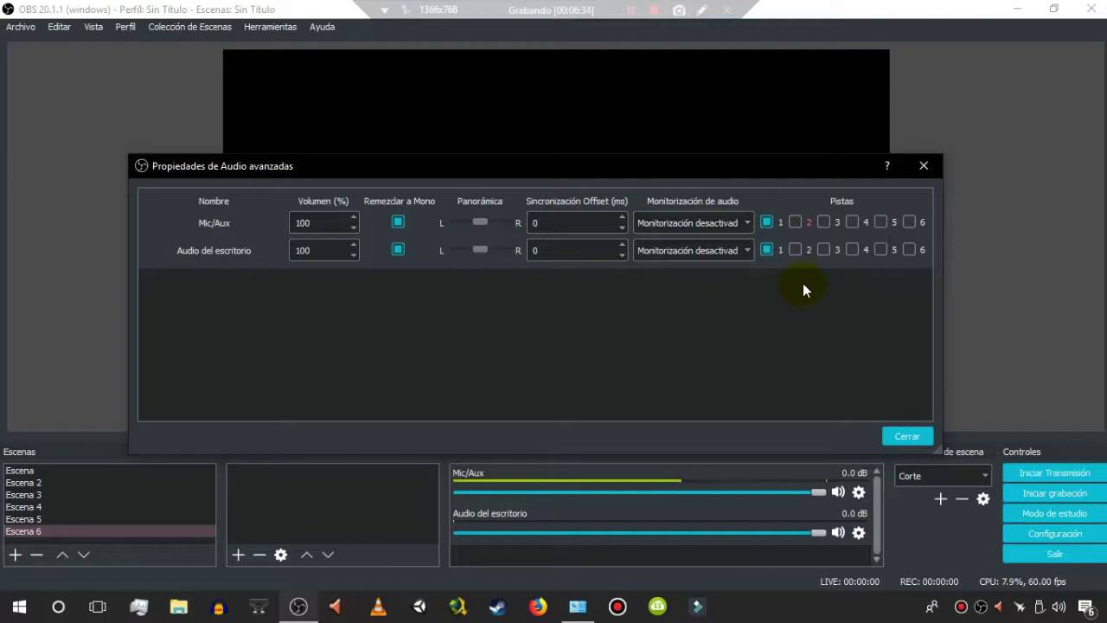
- Leave the advanced audio properties and enable studio mode with taller panels below the preview
click(895, 441)
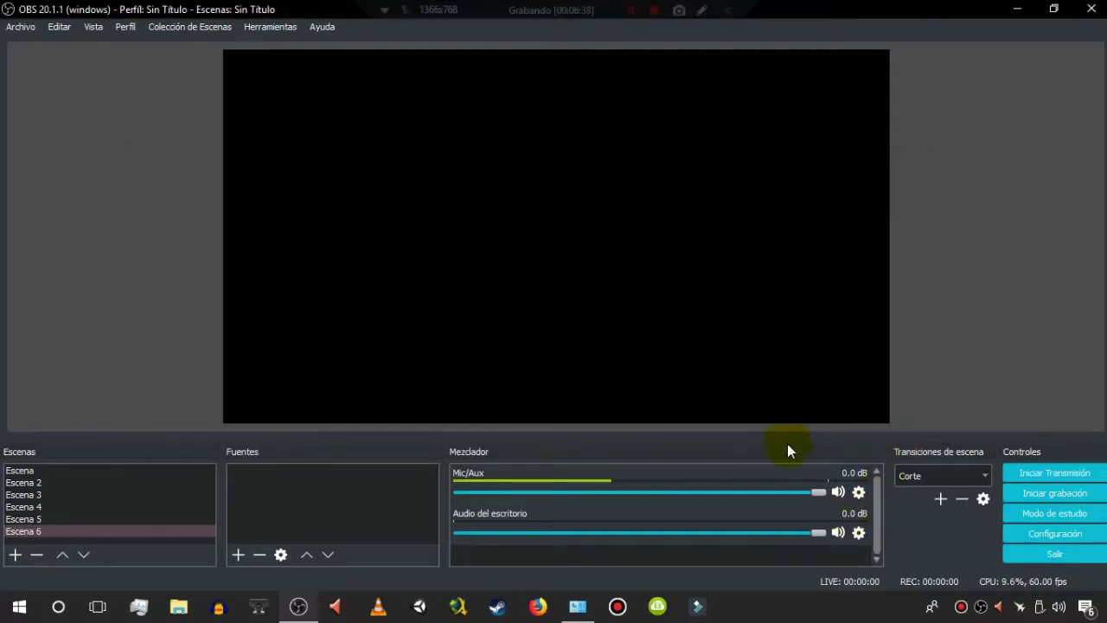
drag(789, 440, 793, 324)
click(1037, 400)
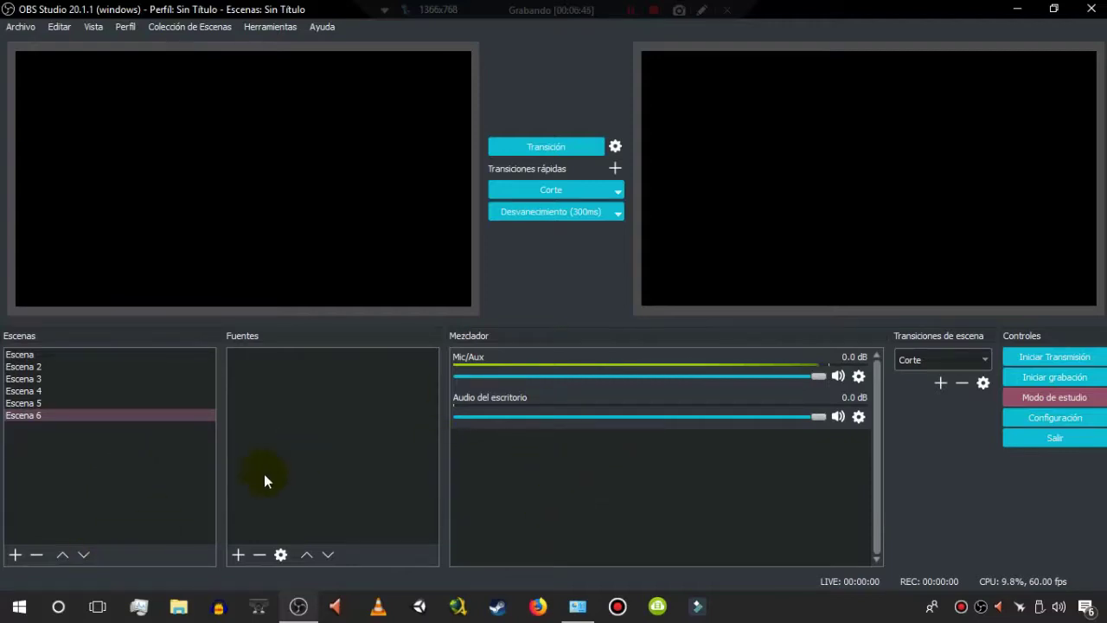
- Add a new Origen de color source to Escena 6, keeping the suggested name
click(240, 547)
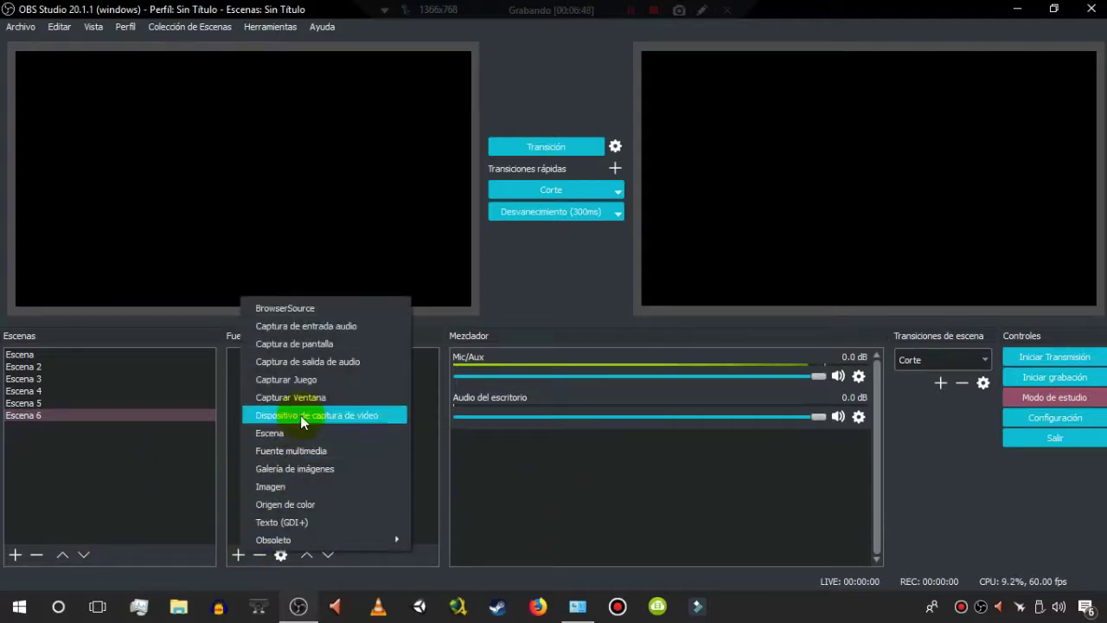
mouse_move(315, 546)
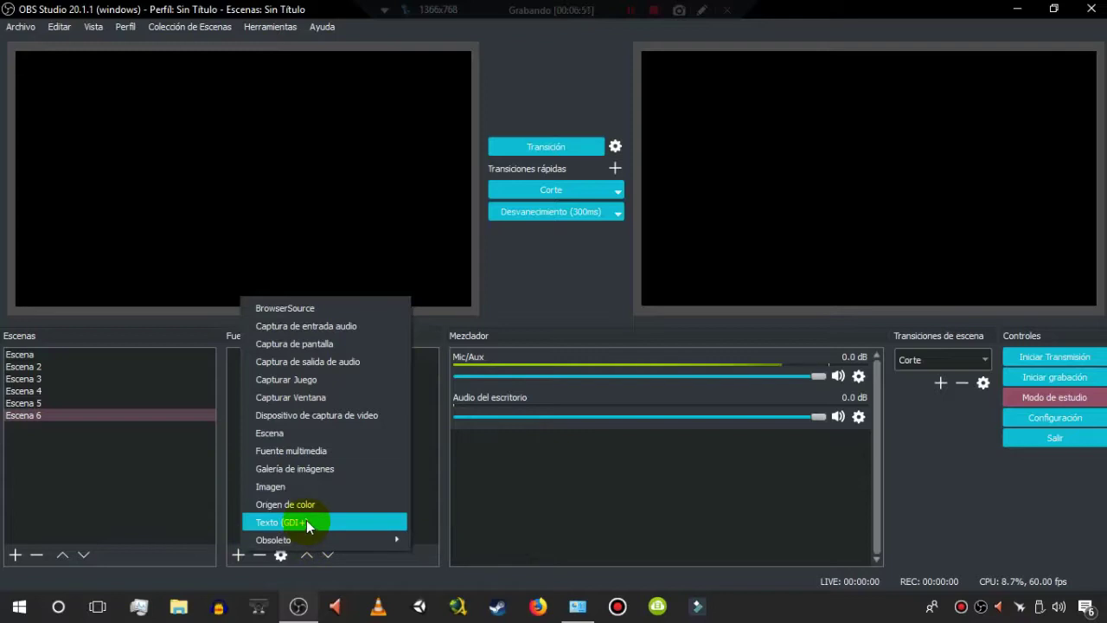
click(307, 509)
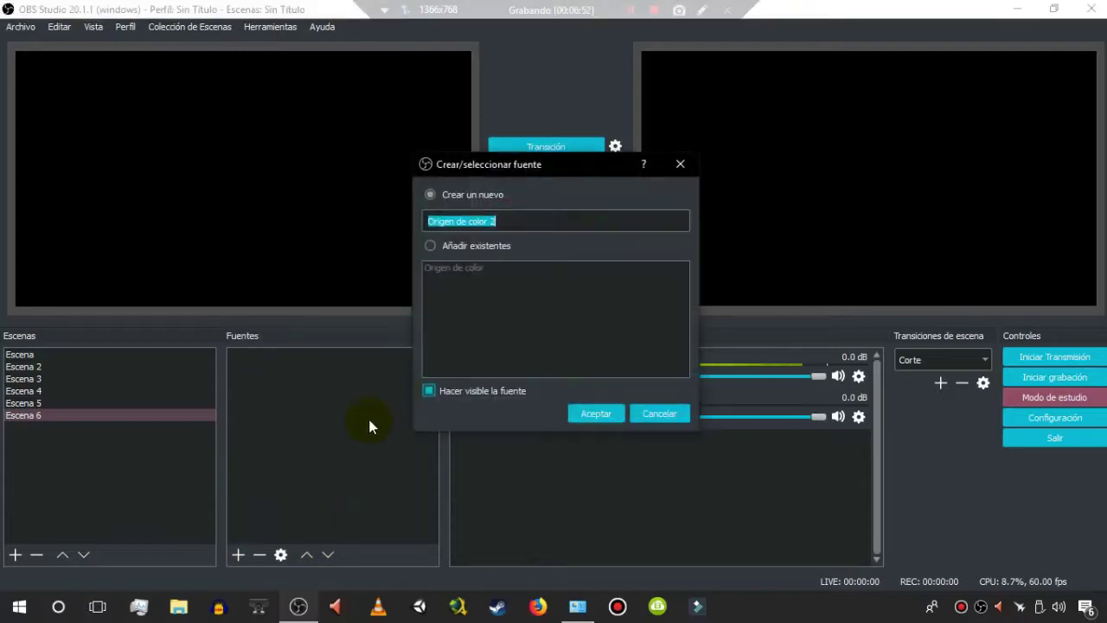
click(593, 414)
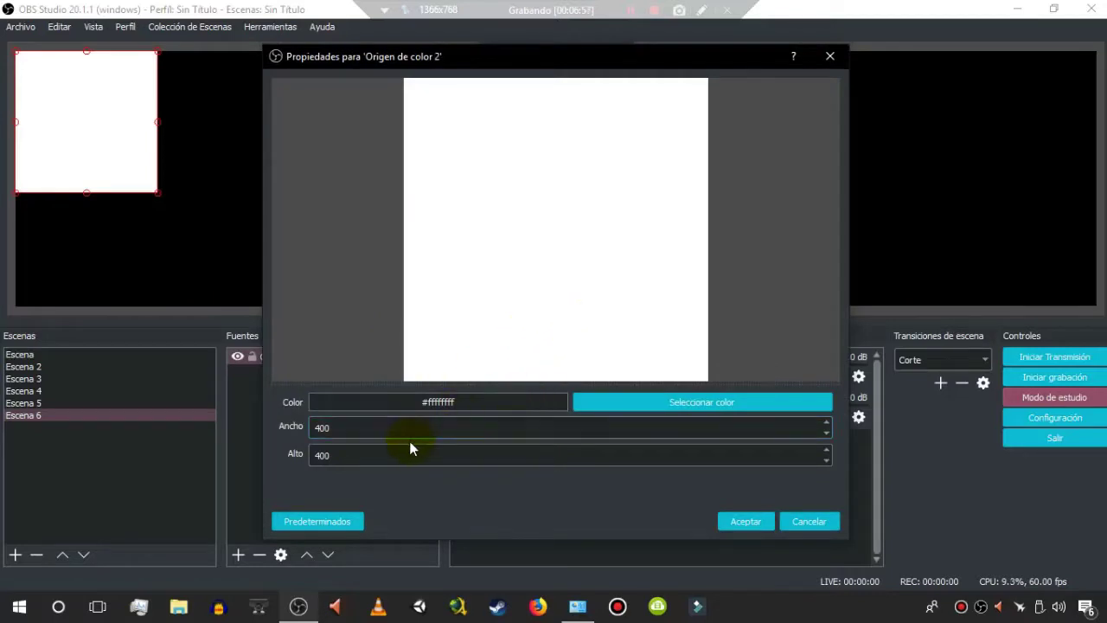
- Set the color source's width to 1280 and height to 720, and accept its properties
double_click(404, 430)
text(12)
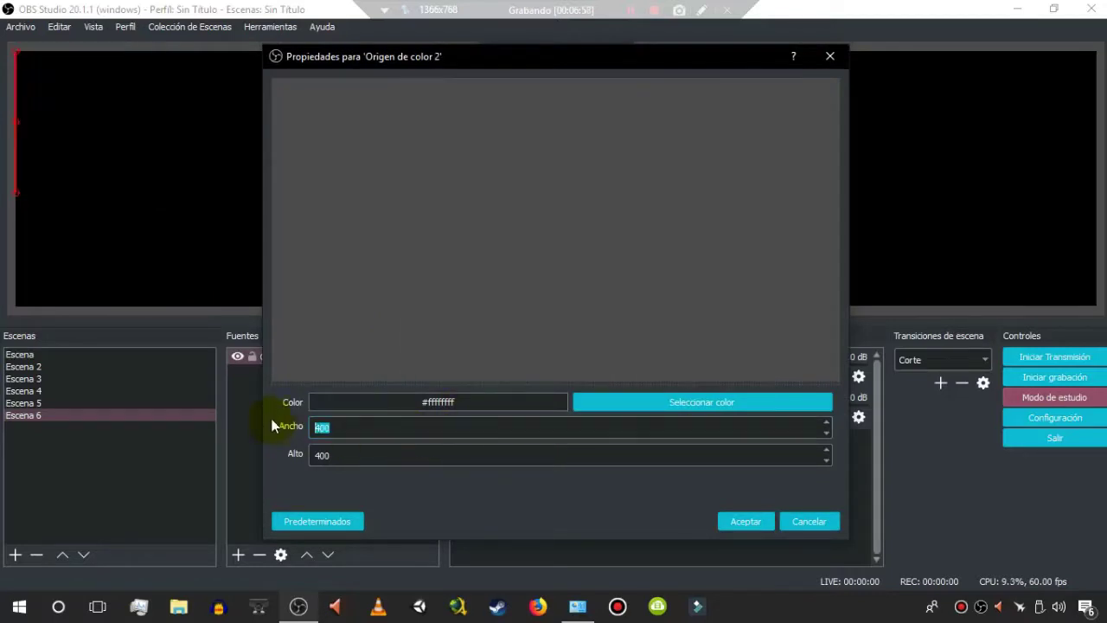
text(80)
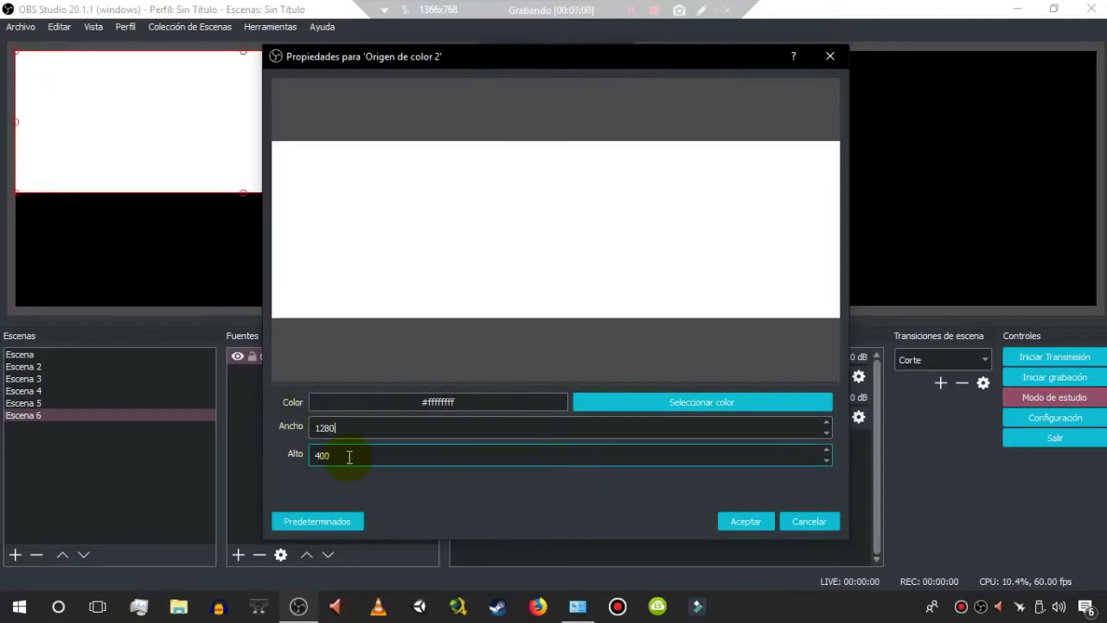
click(353, 453)
double_click(353, 453)
text(7)
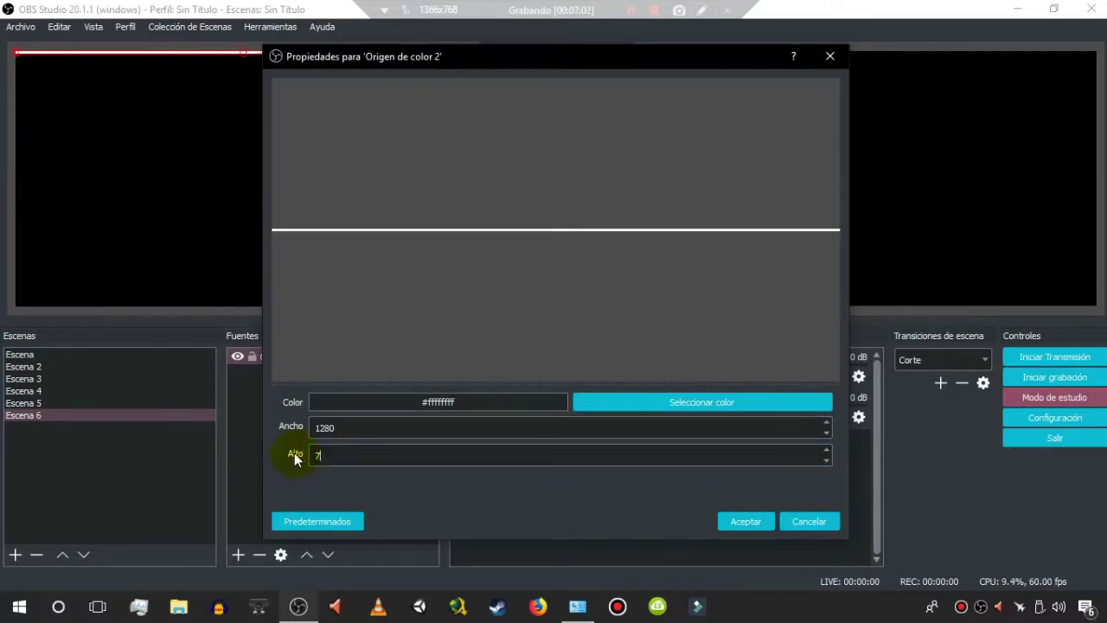
text(20)
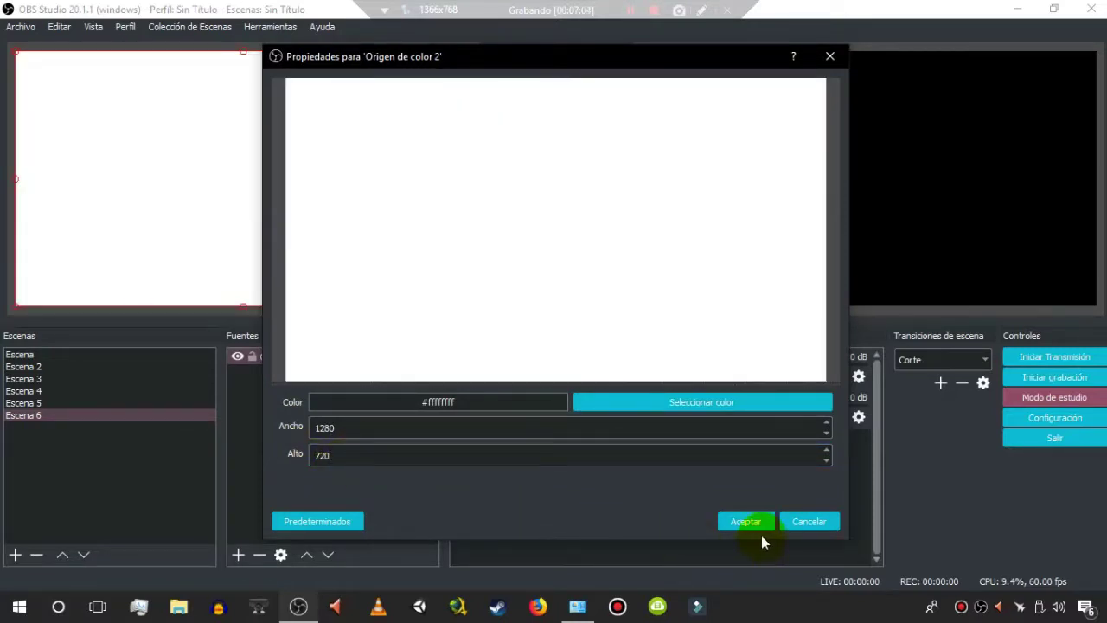
click(754, 523)
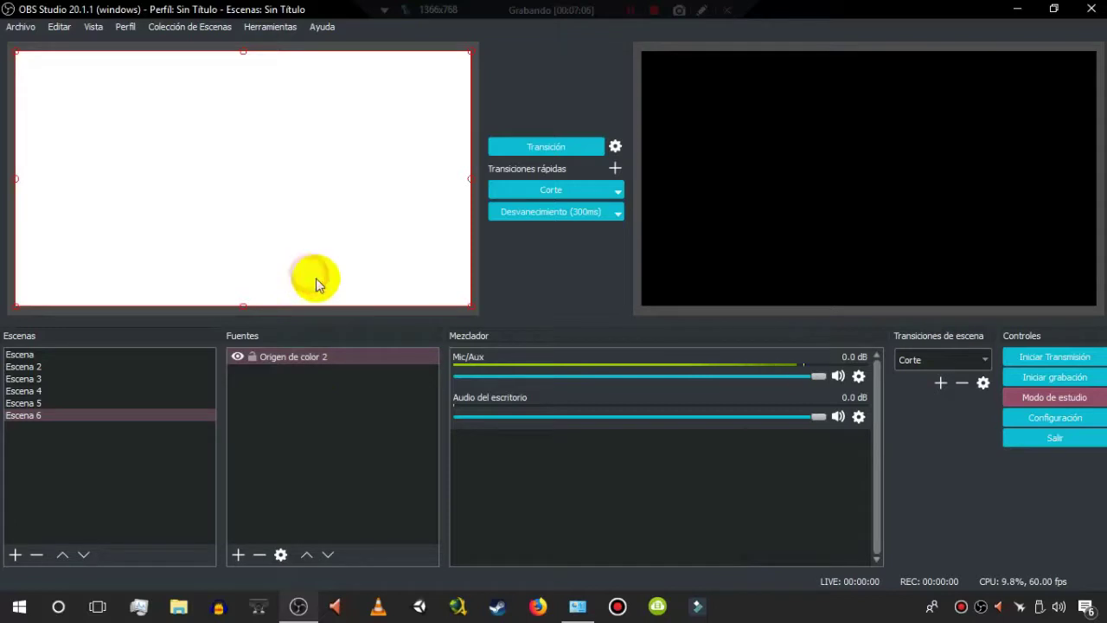
- Lock the color source in place and transition the previewed scene to the program output
click(320, 417)
click(264, 356)
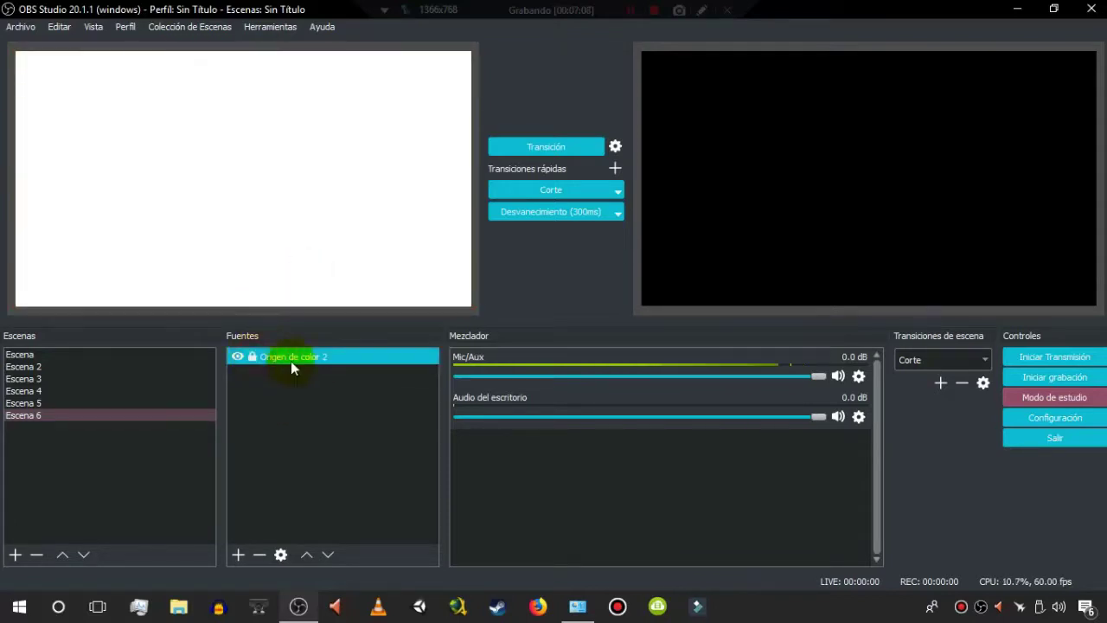
click(316, 247)
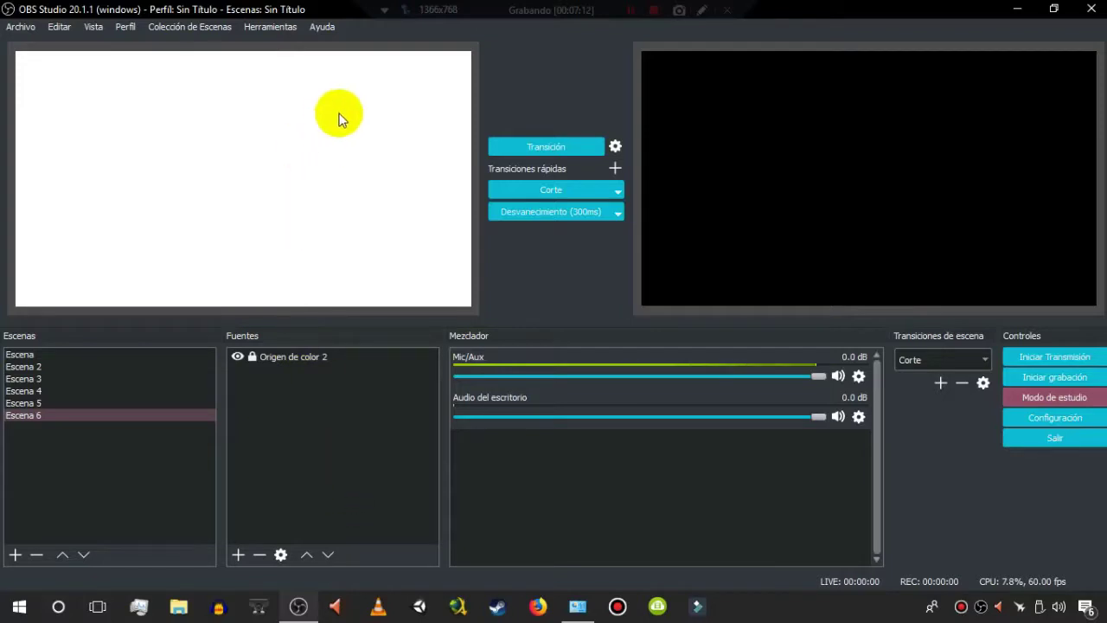
click(545, 152)
click(541, 149)
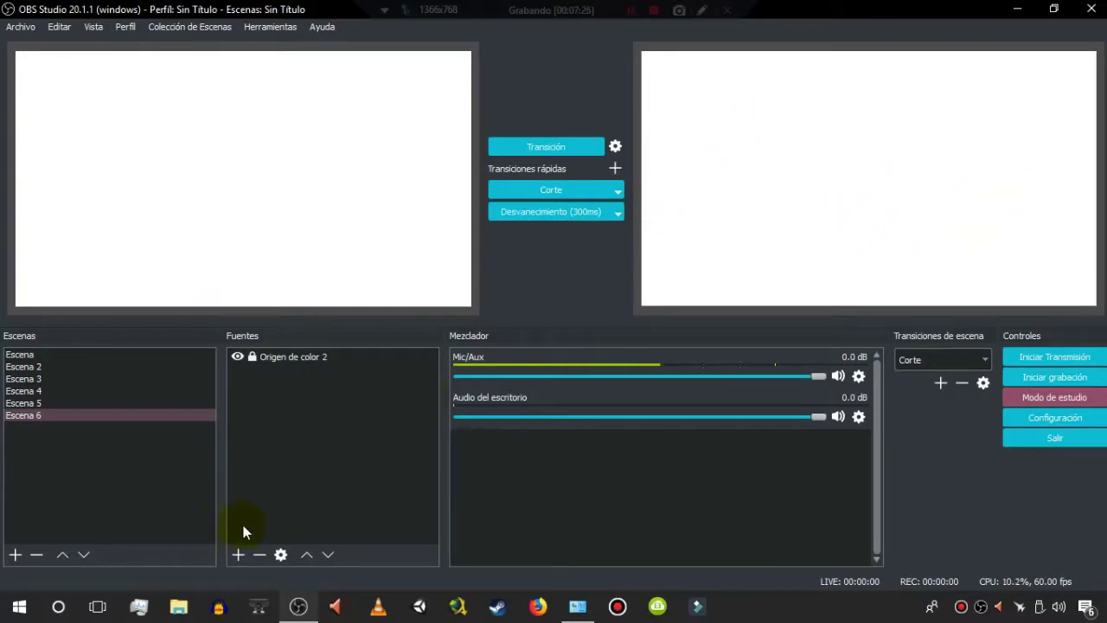
- Add the existing image source Fondo FFX to Escena 6 instead of creating a new image
click(238, 555)
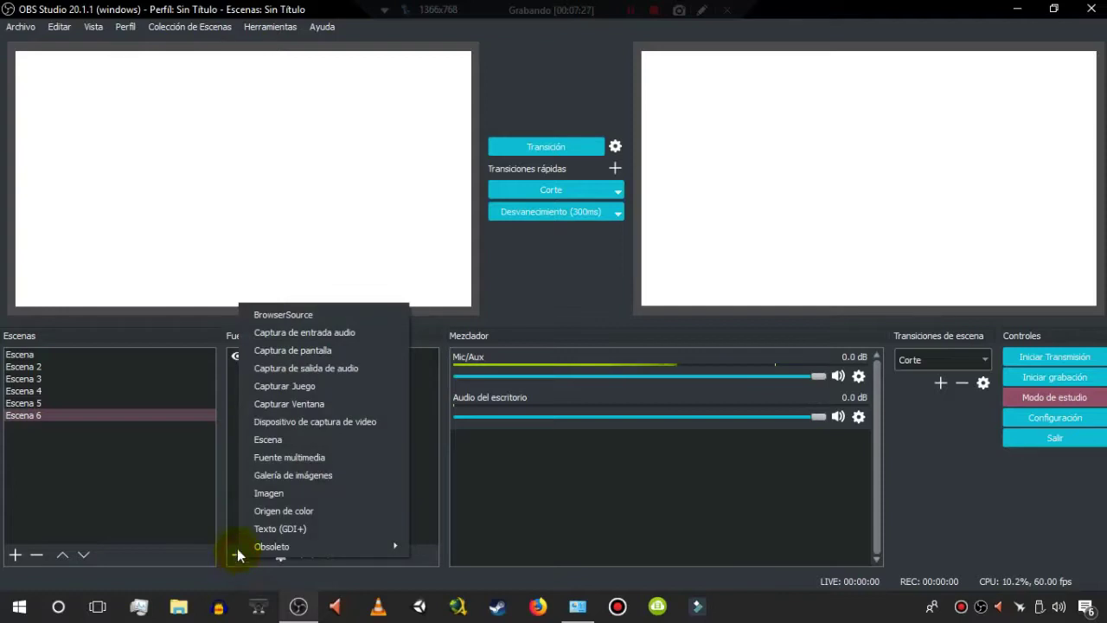
click(268, 495)
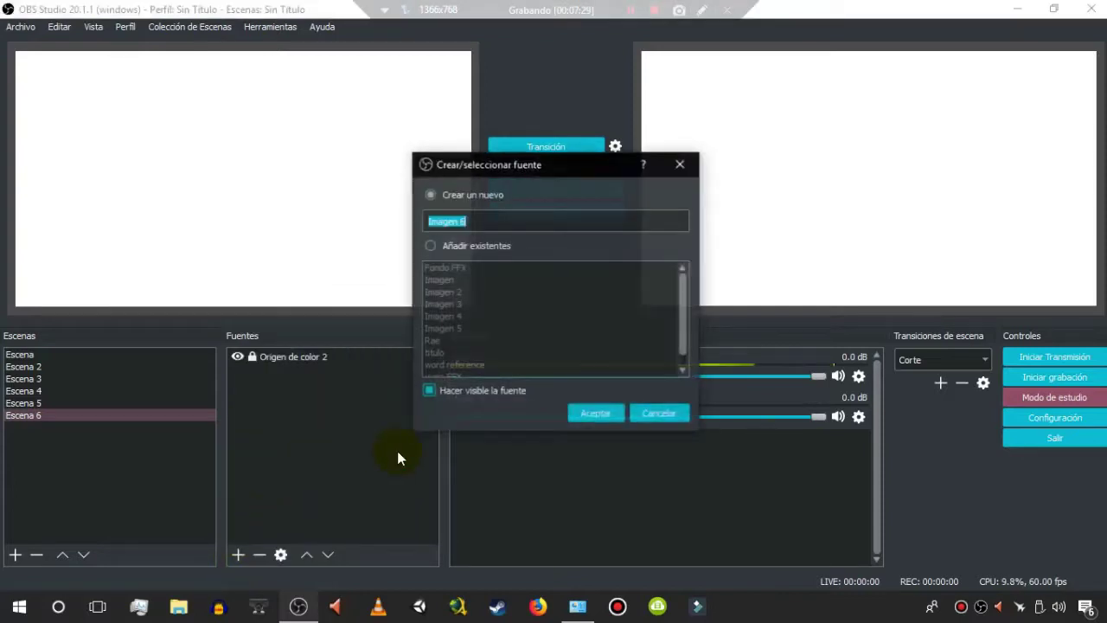
click(495, 247)
click(450, 270)
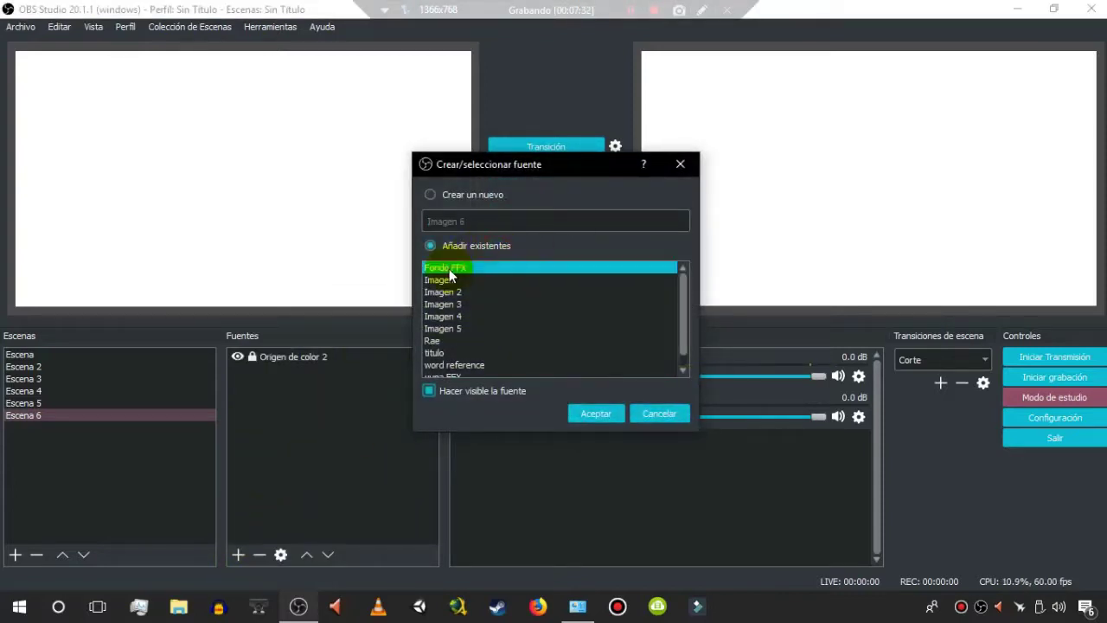
click(459, 195)
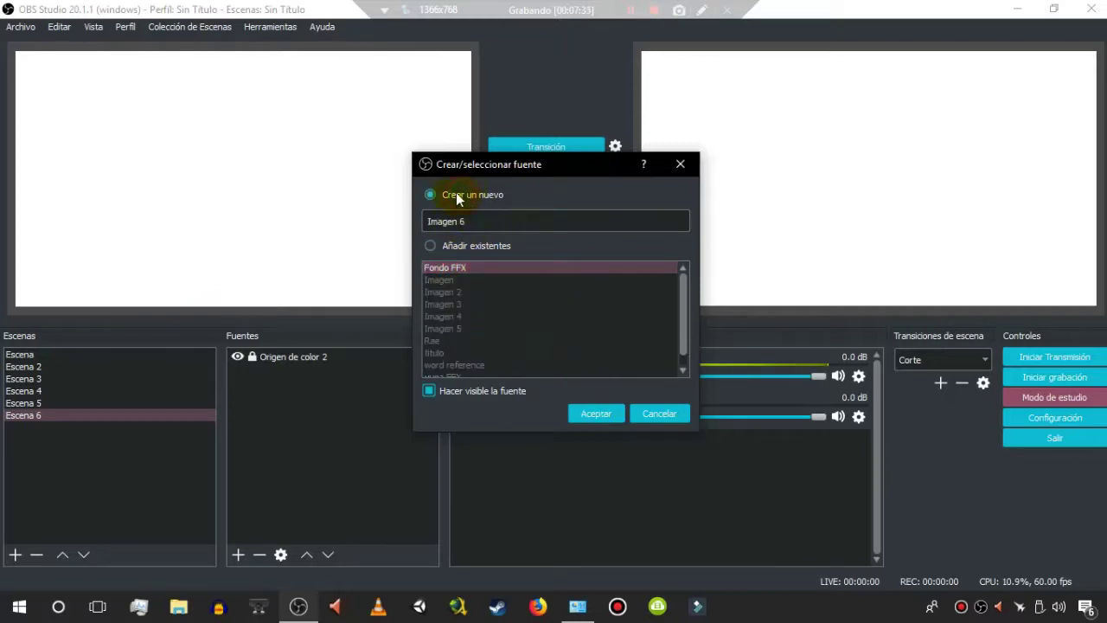
click(483, 225)
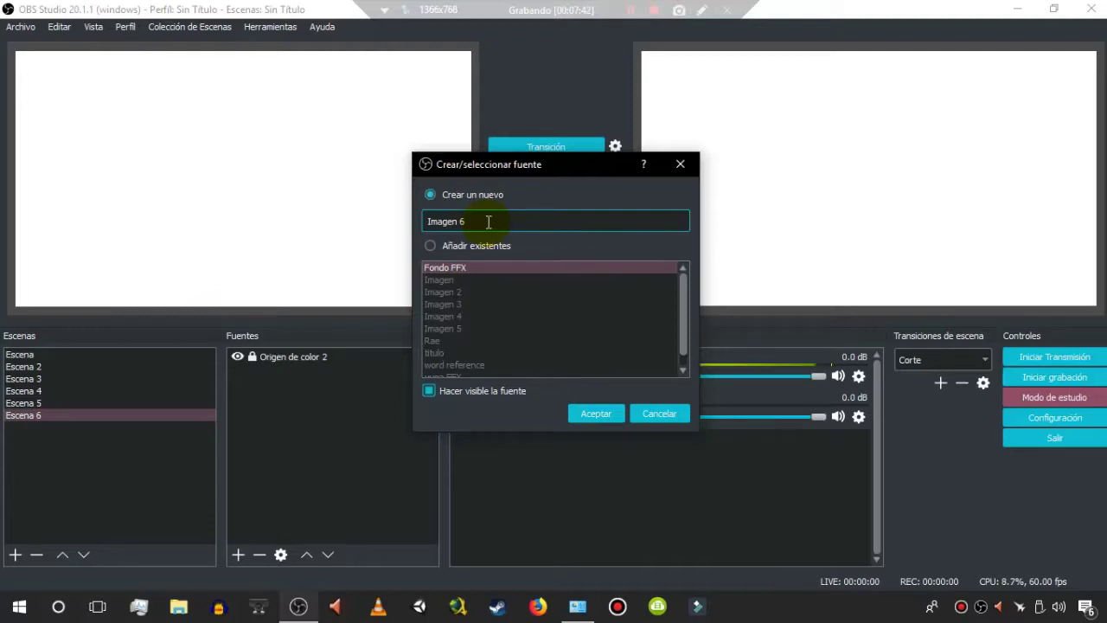
click(477, 248)
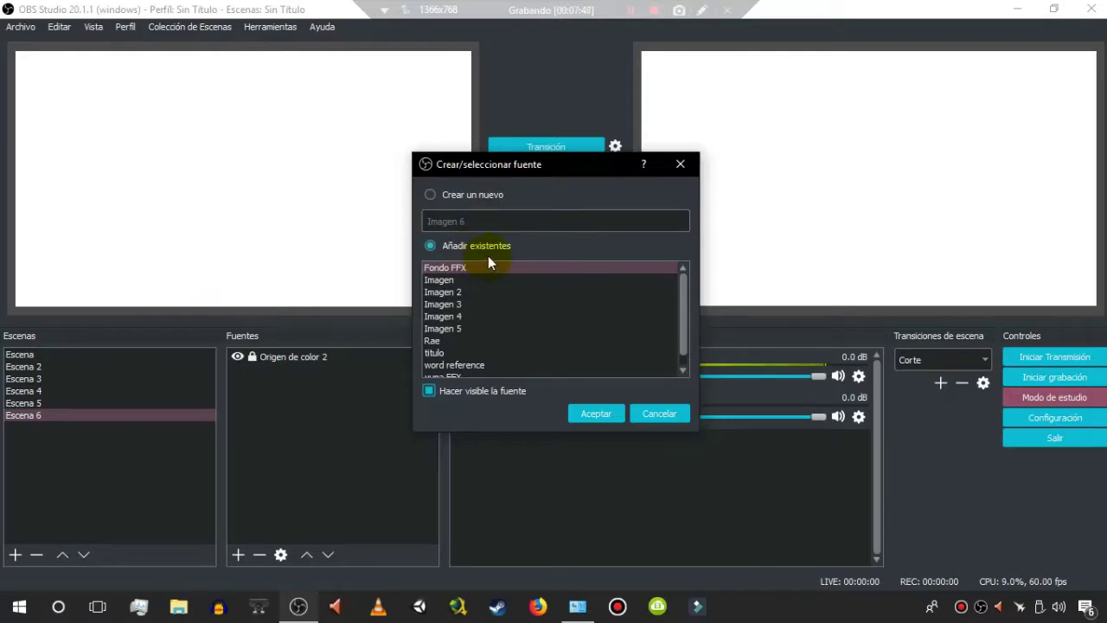
click(593, 418)
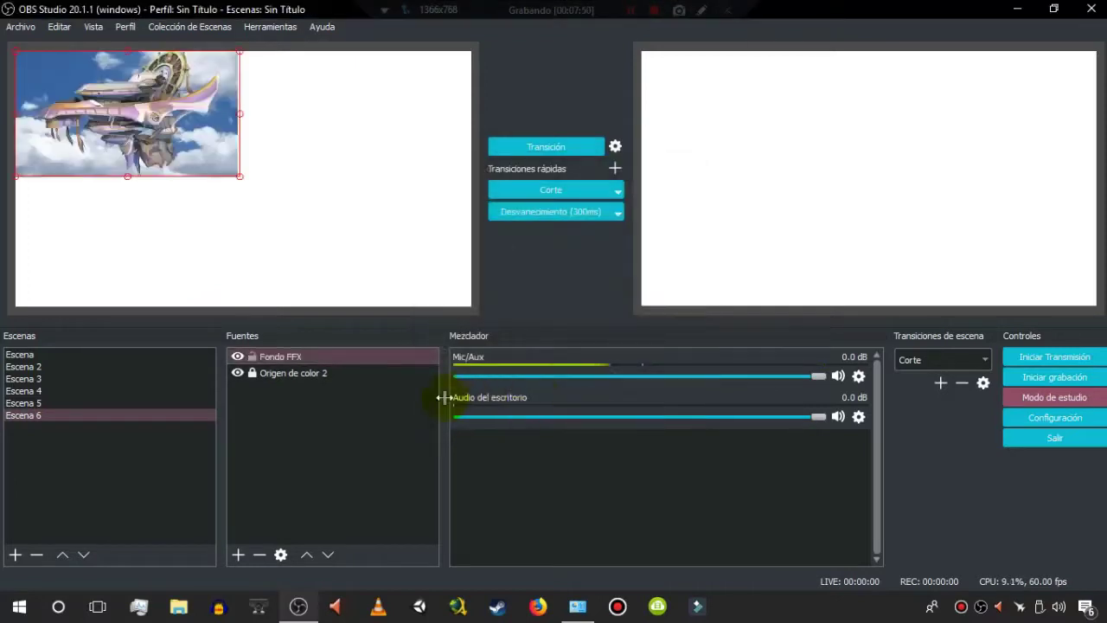
- Enlarge the Fondo FFX image to fill the whole canvas and lock it
drag(239, 177, 469, 280)
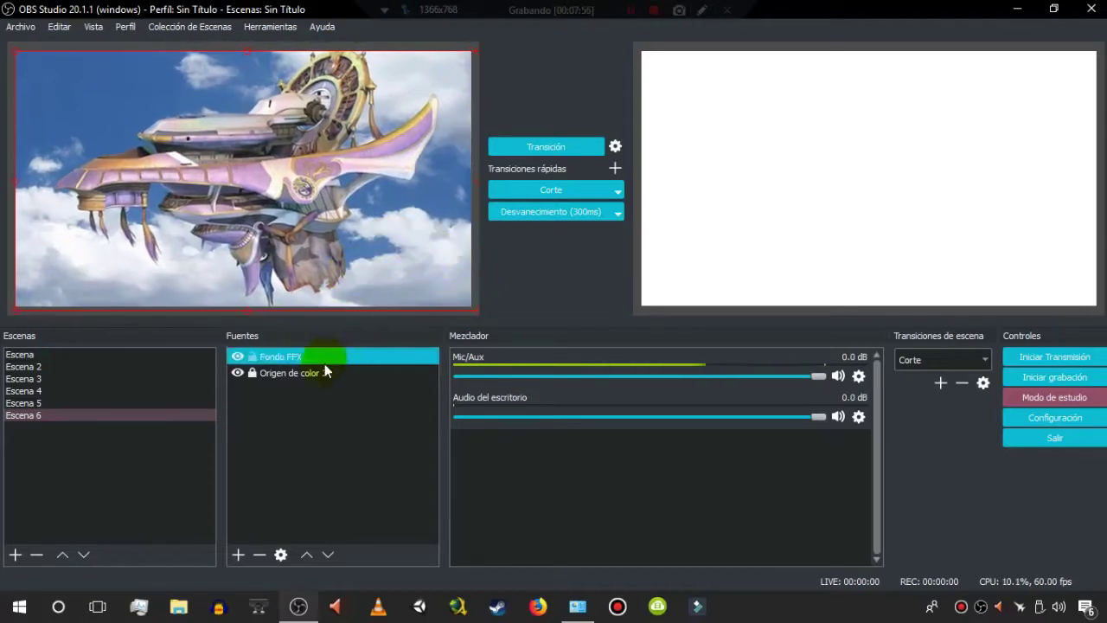
click(252, 356)
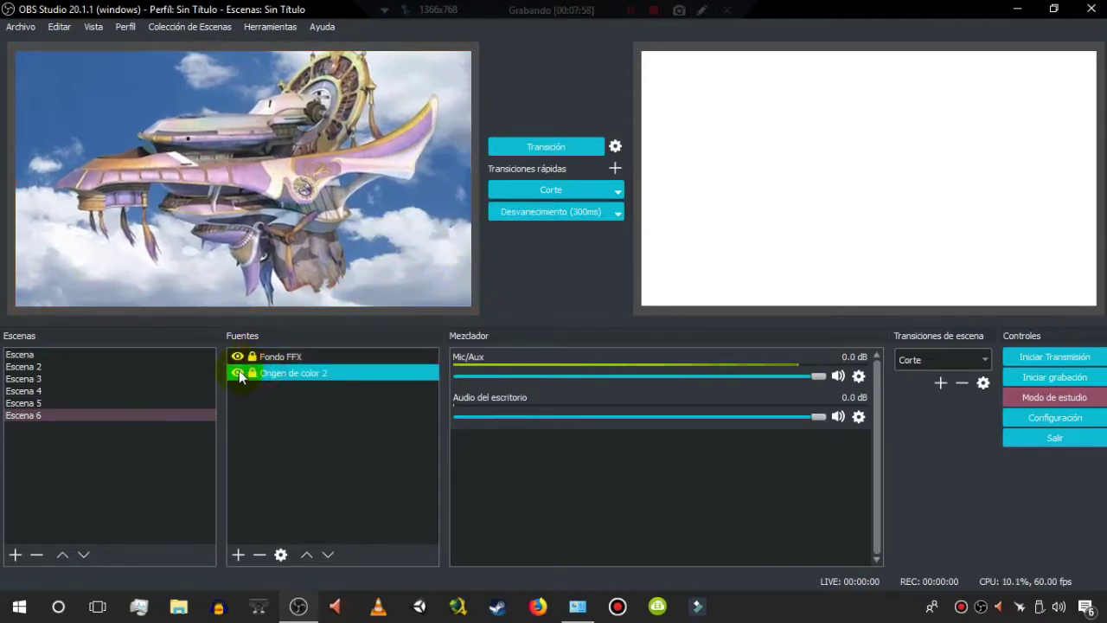
- Hide the color source and transition the updated scene to the program output
click(237, 372)
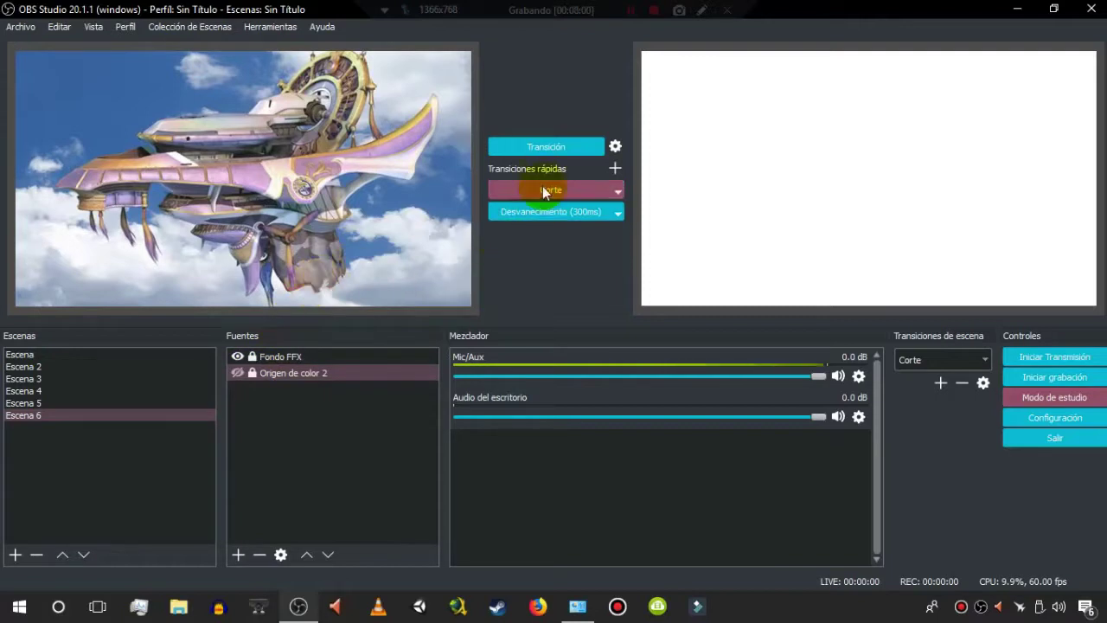
click(537, 149)
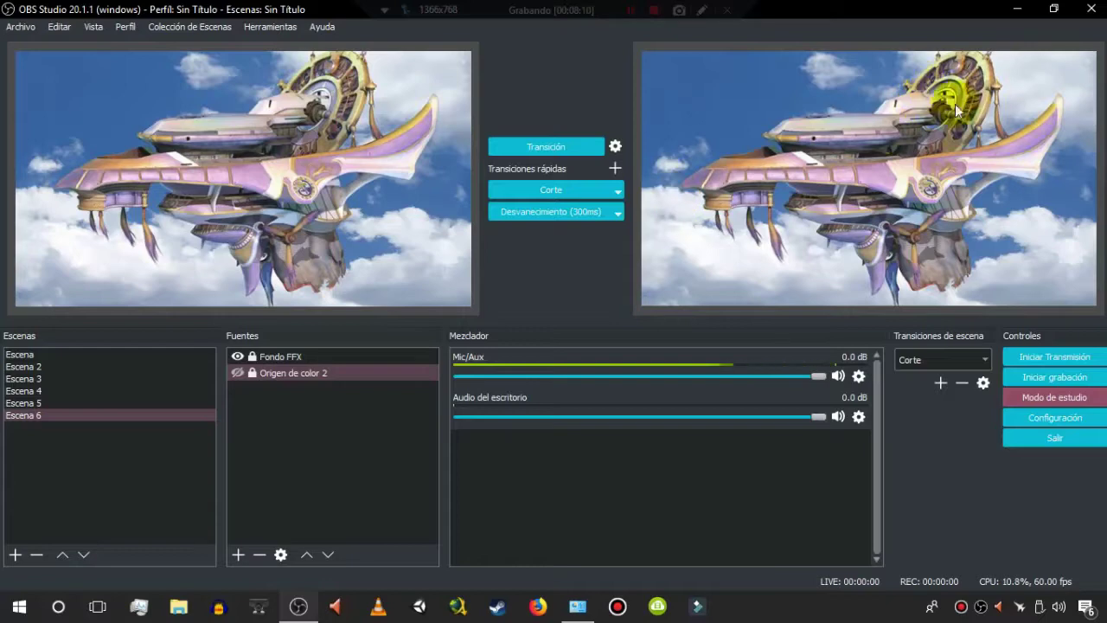
- Add a new image gallery source named Galería de imágenes to Escena 6, review its slideshow options and dismiss its properties without adding images
click(238, 555)
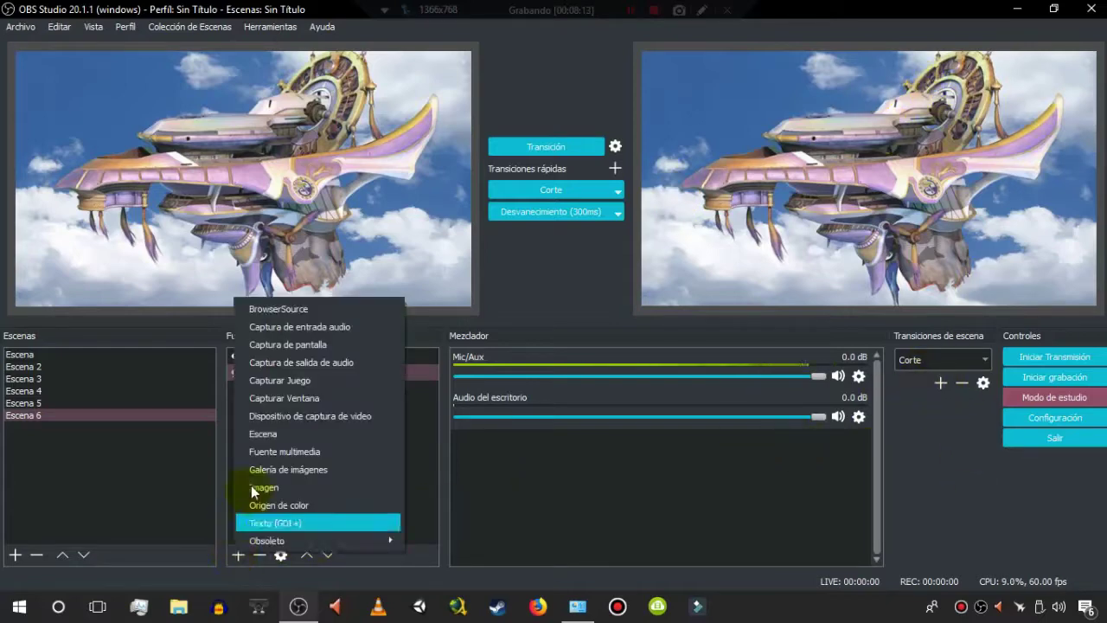
click(301, 469)
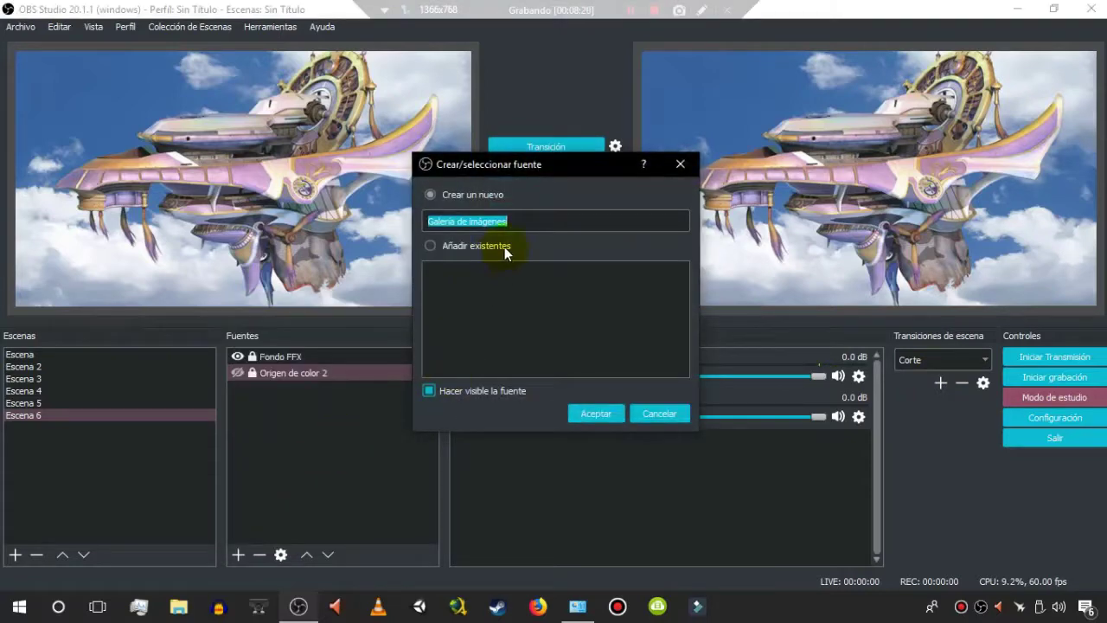
click(593, 413)
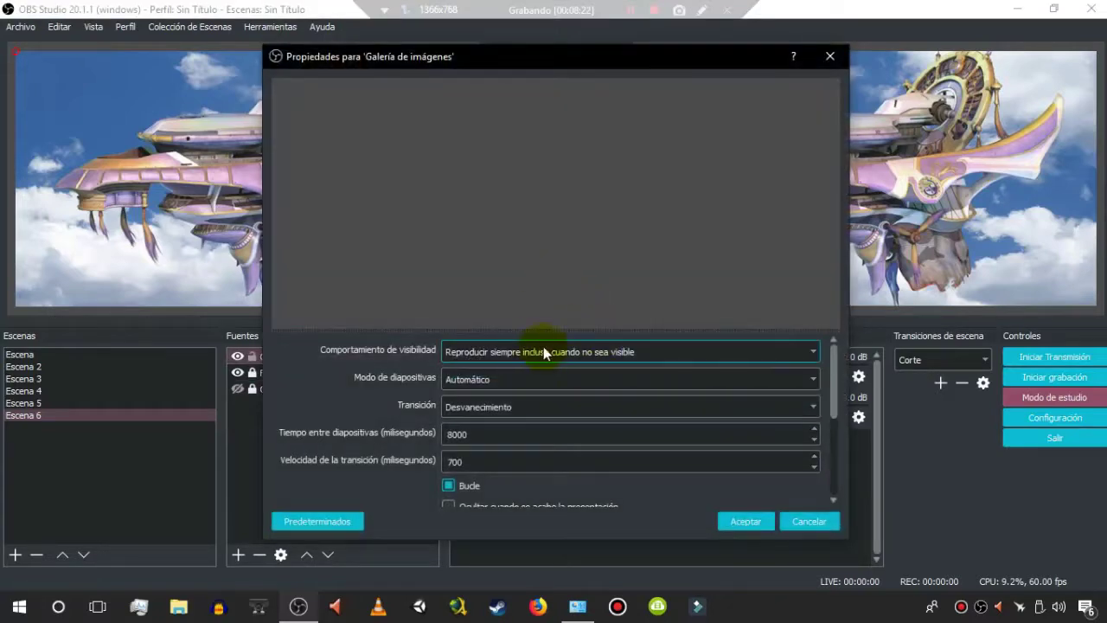
click(544, 351)
click(544, 351)
drag(830, 377, 844, 488)
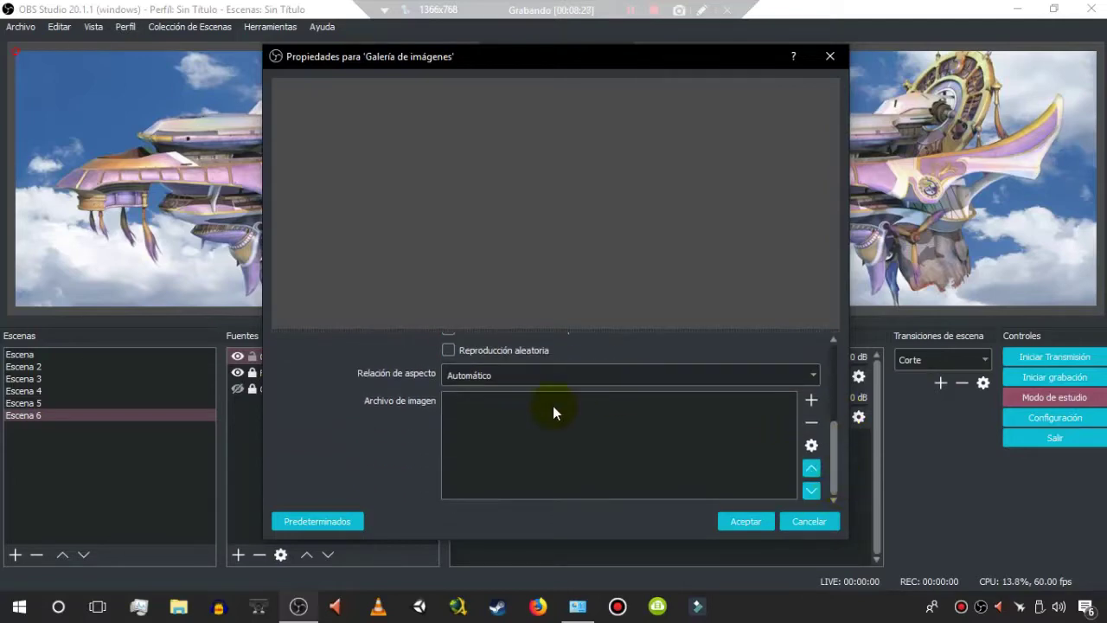
click(801, 521)
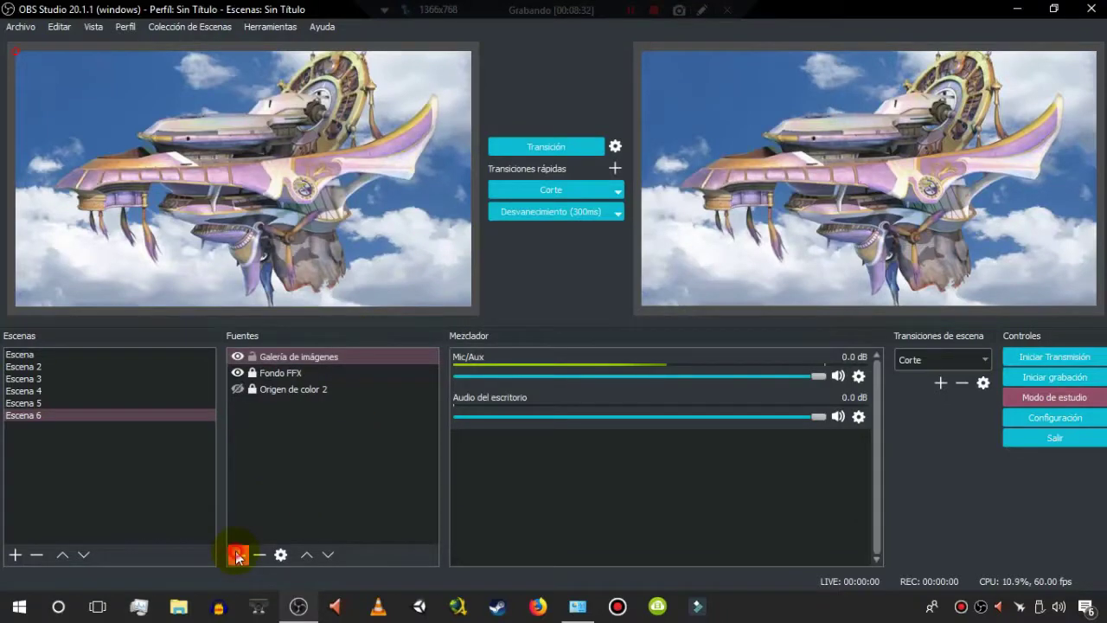
click(238, 555)
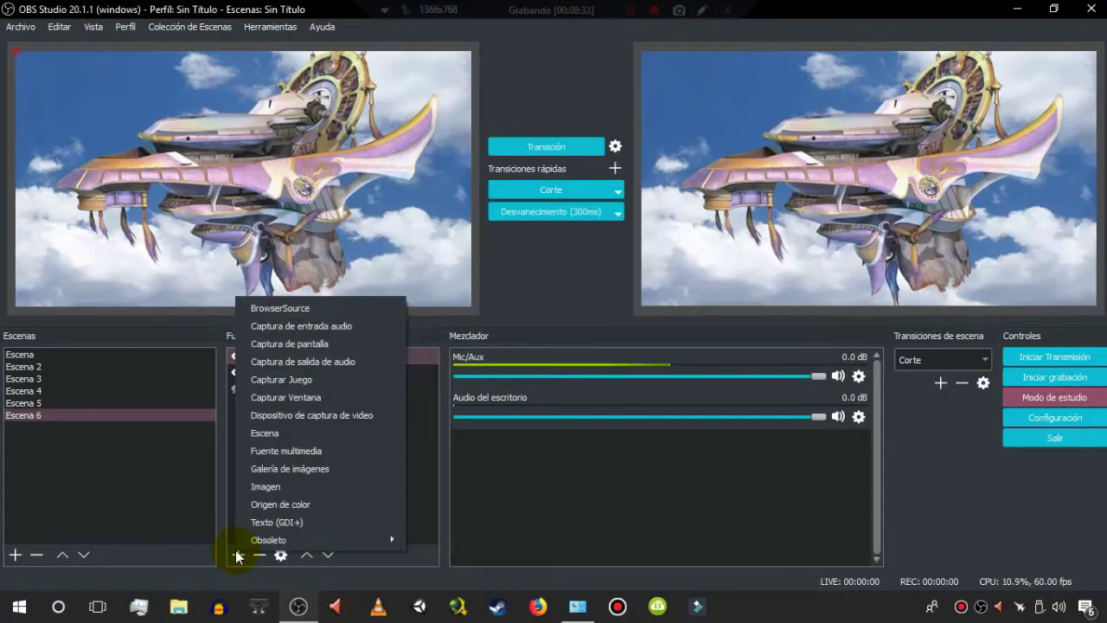
click(260, 451)
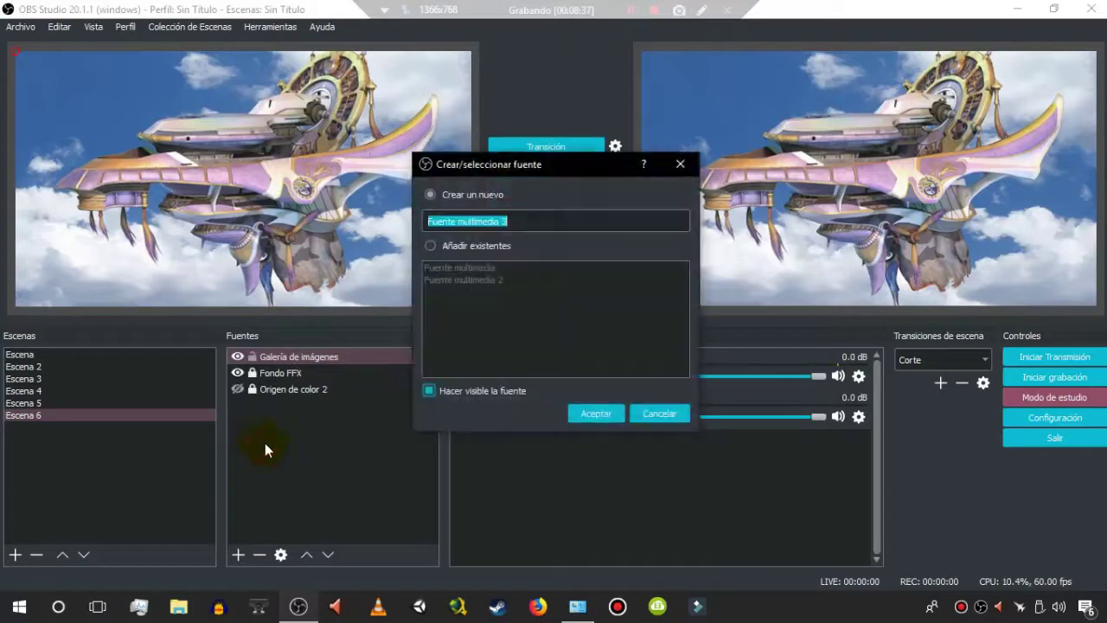
click(655, 413)
- Add the existing video capture device camara ps3 to Escena 6 instead of creating a new one
click(238, 555)
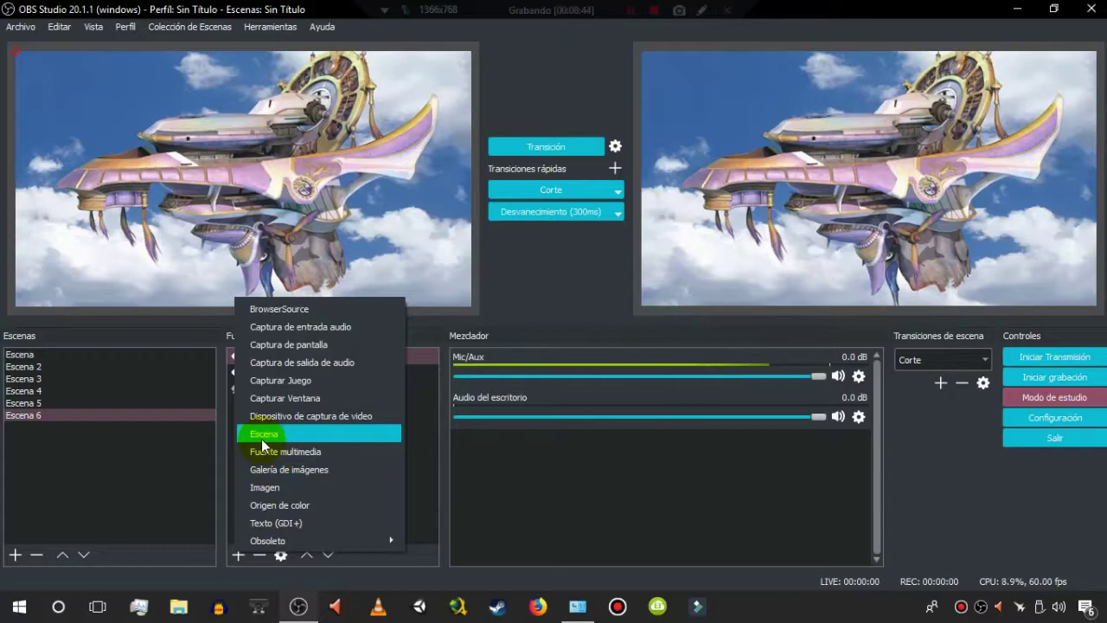
click(322, 416)
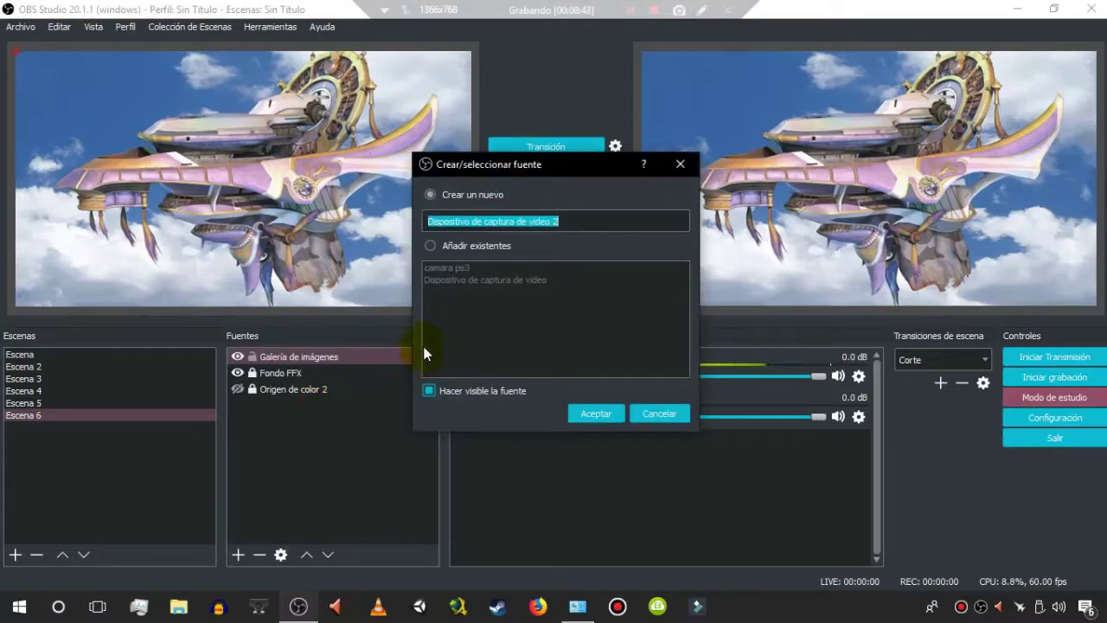
click(488, 249)
click(467, 268)
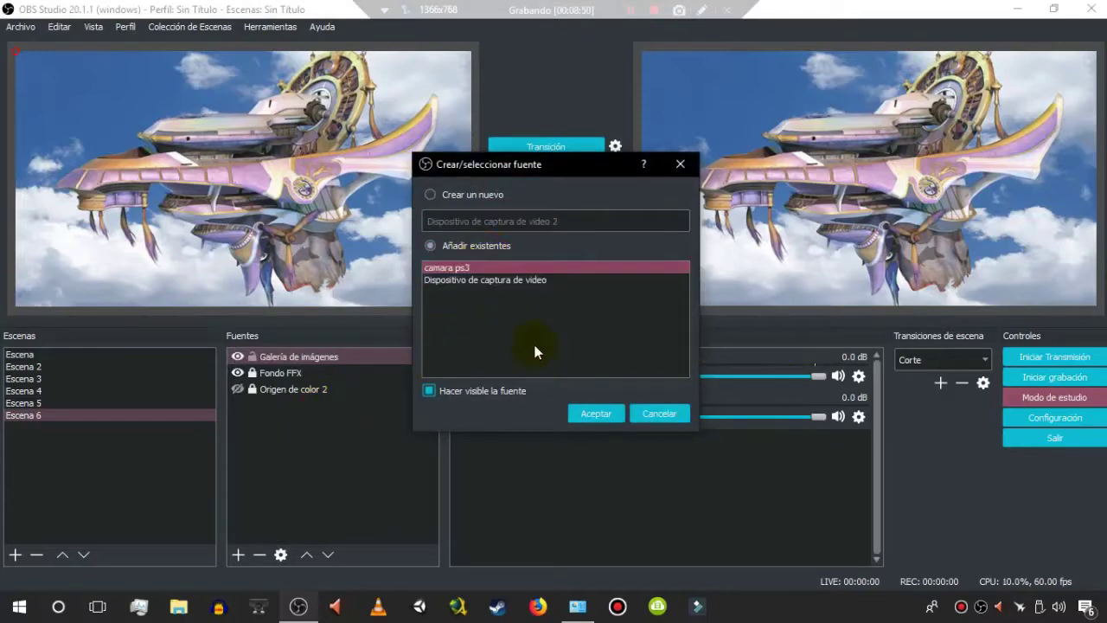
click(595, 414)
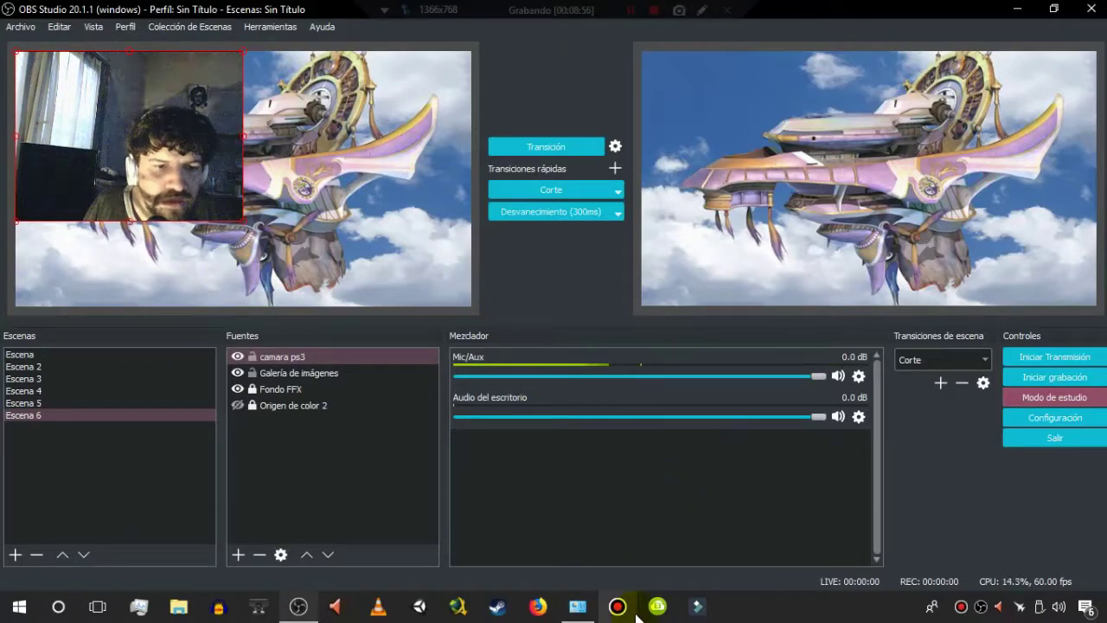
click(961, 606)
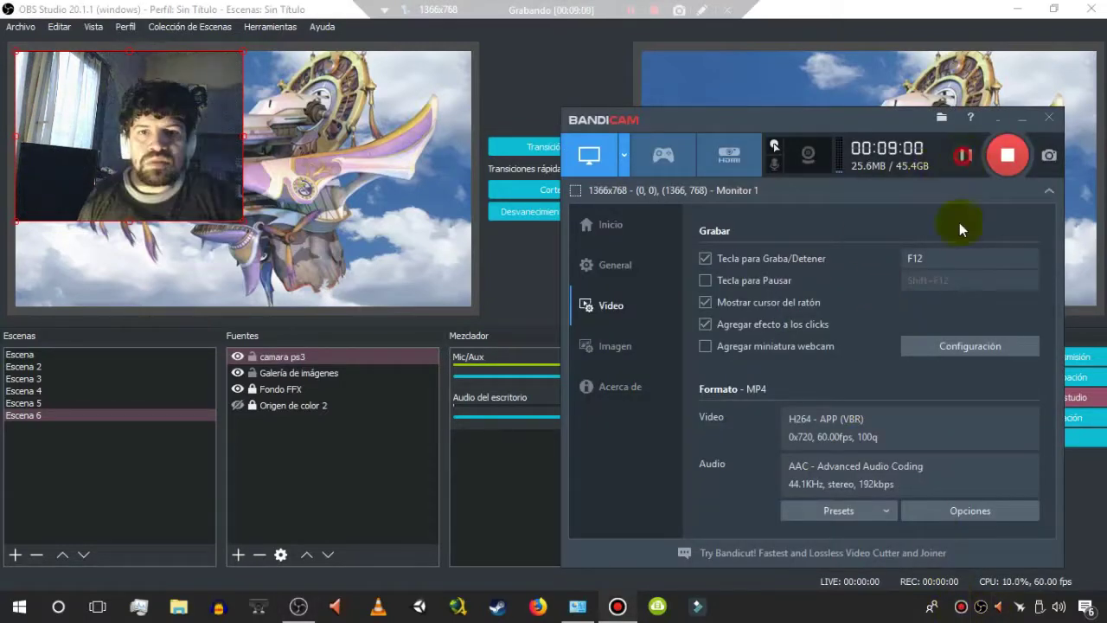
click(998, 117)
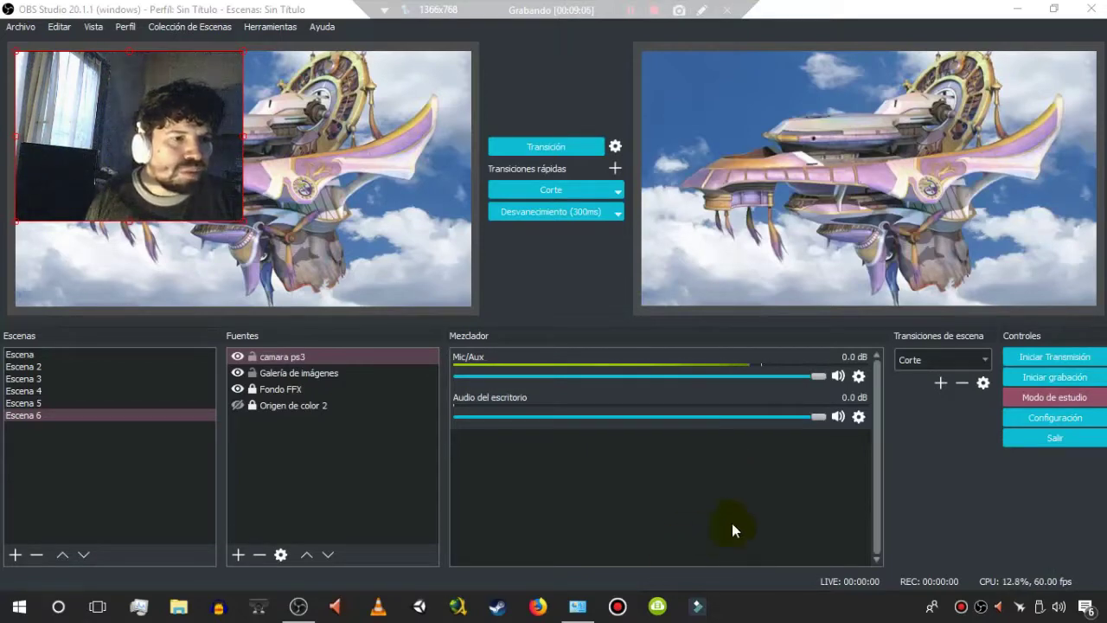
click(307, 393)
- Enlarge the camara ps3 webcam image from its lower-right corner until it fills the full height of the canvas
click(184, 218)
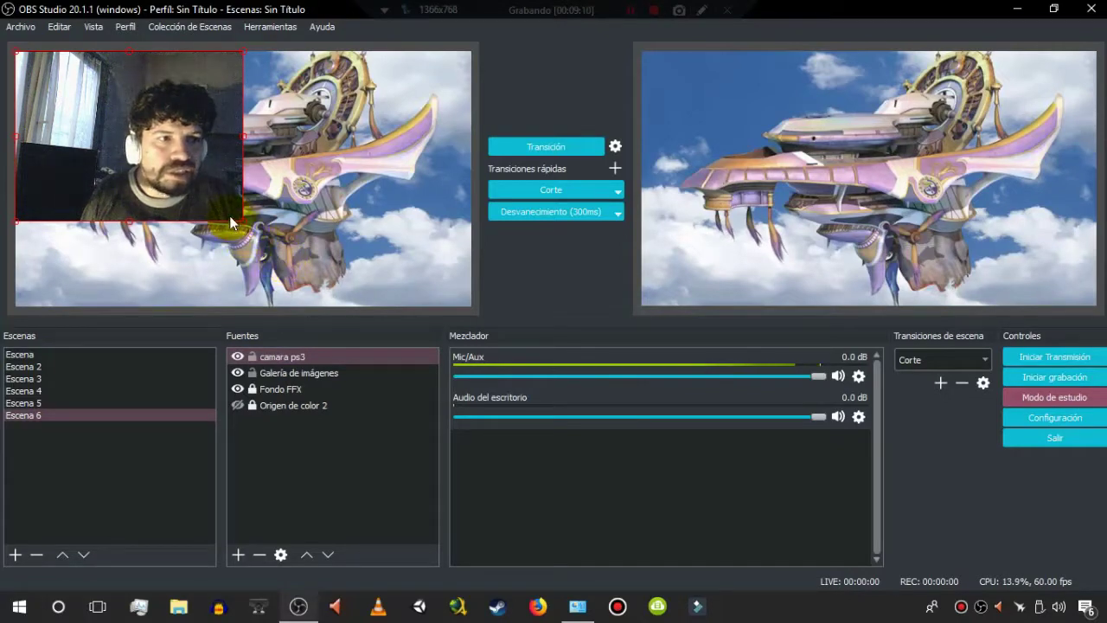
drag(235, 216, 279, 185)
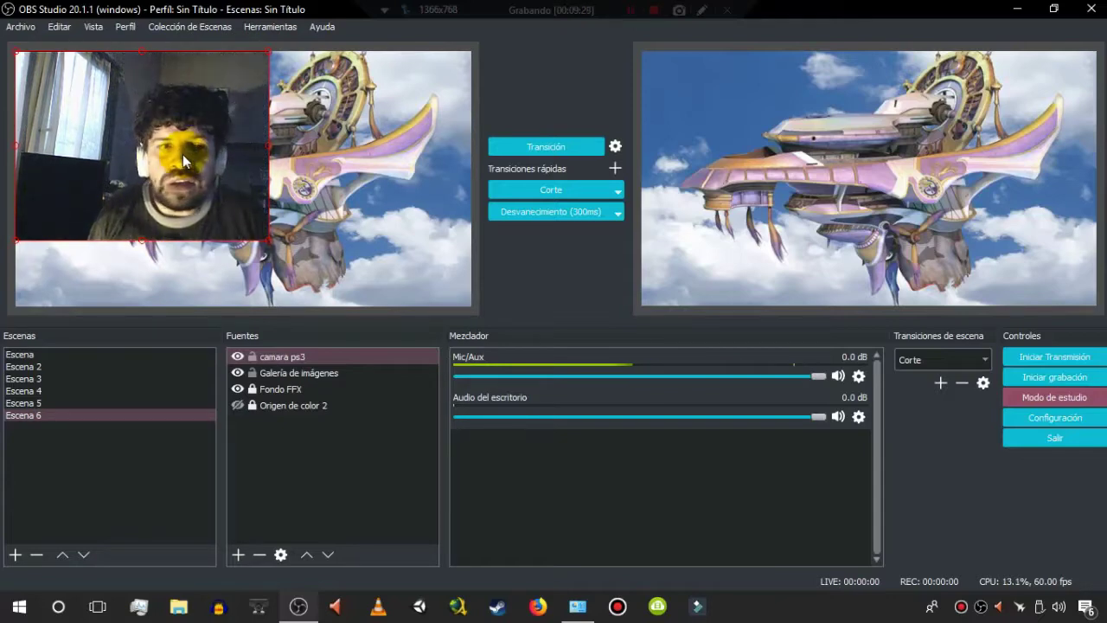
drag(269, 239, 361, 273)
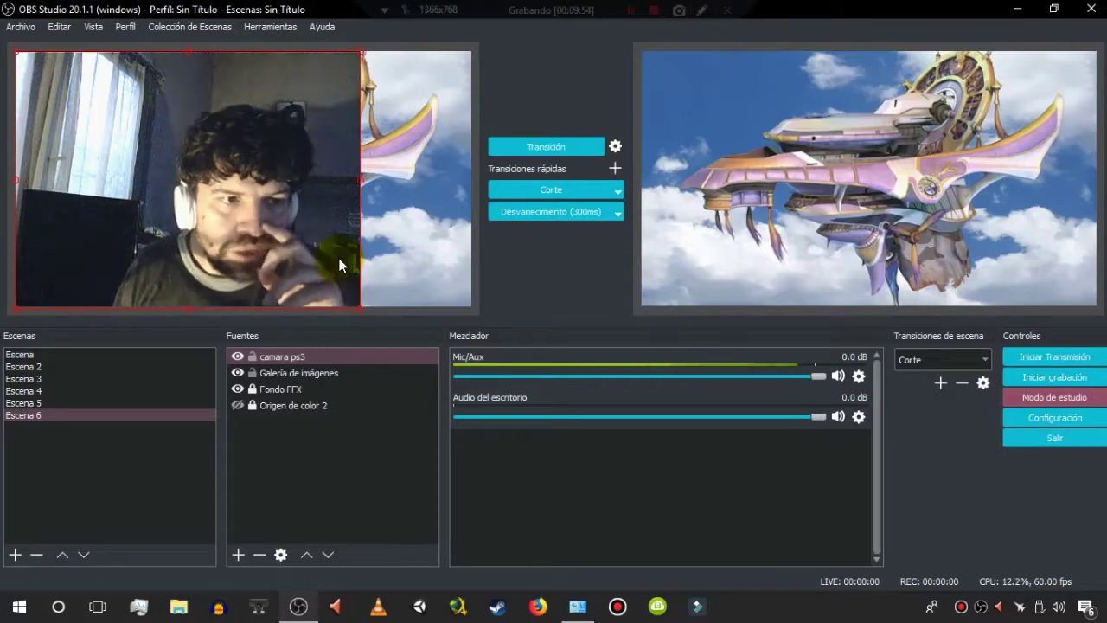
- Open the properties of camara ps3 and set its resolution/FPS type to Dispositivo predeterminado
click(286, 354)
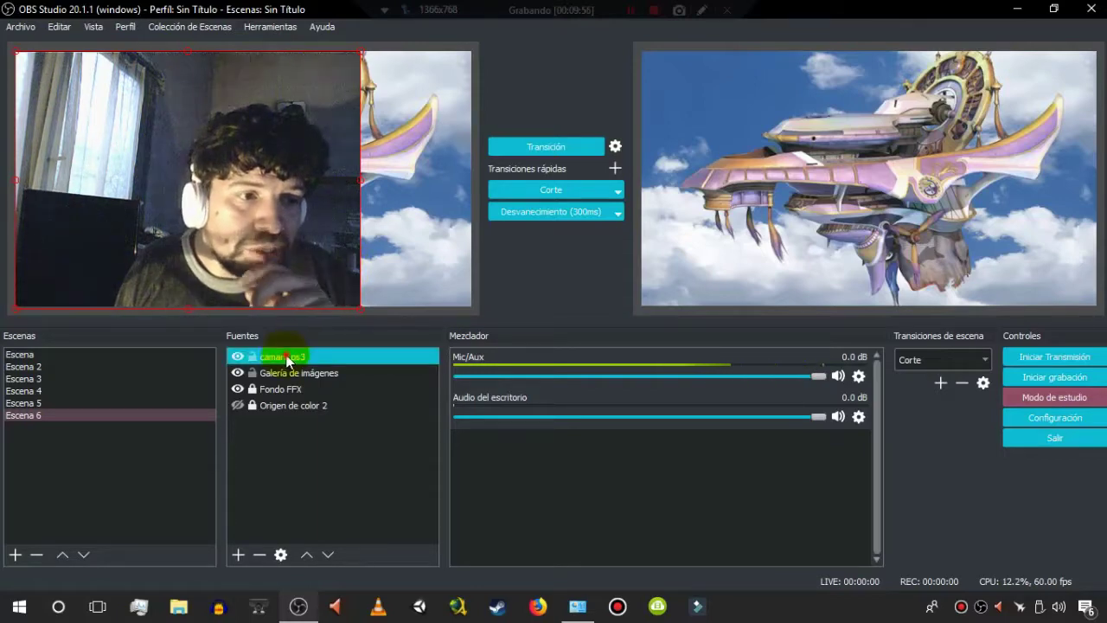
click(279, 558)
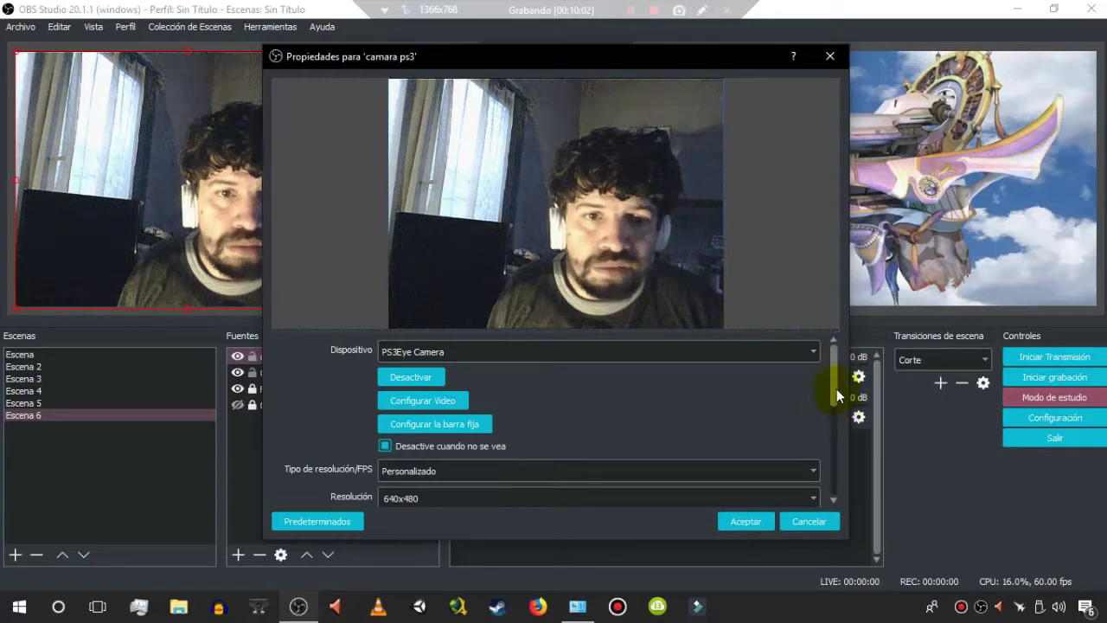
drag(836, 388, 833, 354)
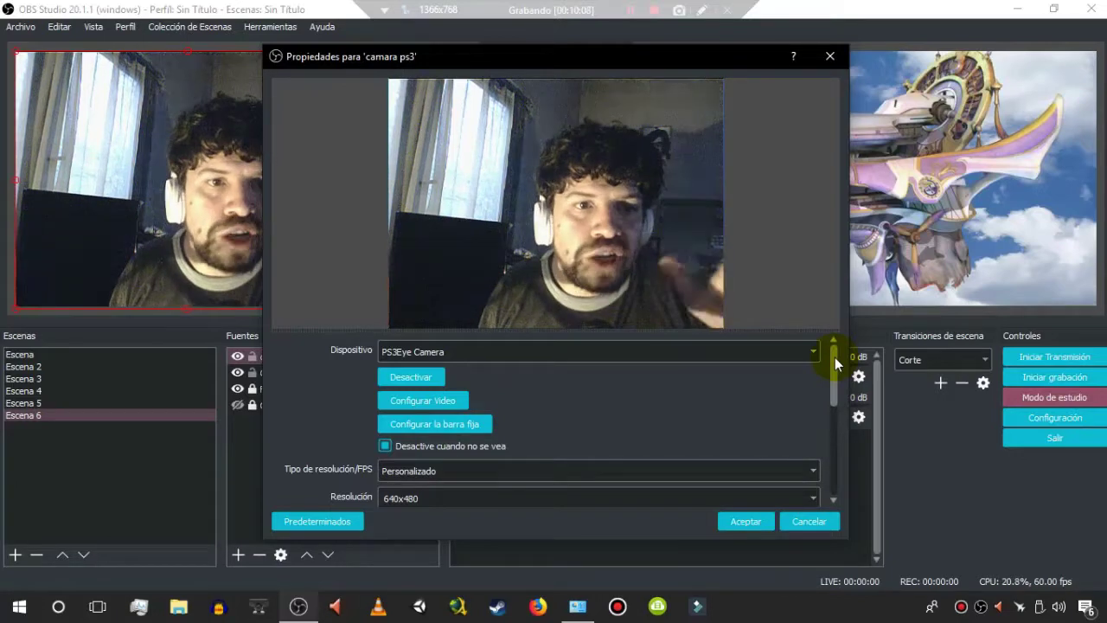
mouse_move(838, 389)
mouse_down()
mouse_move(839, 416)
mouse_move(833, 351)
mouse_move(841, 409)
mouse_up()
click(792, 417)
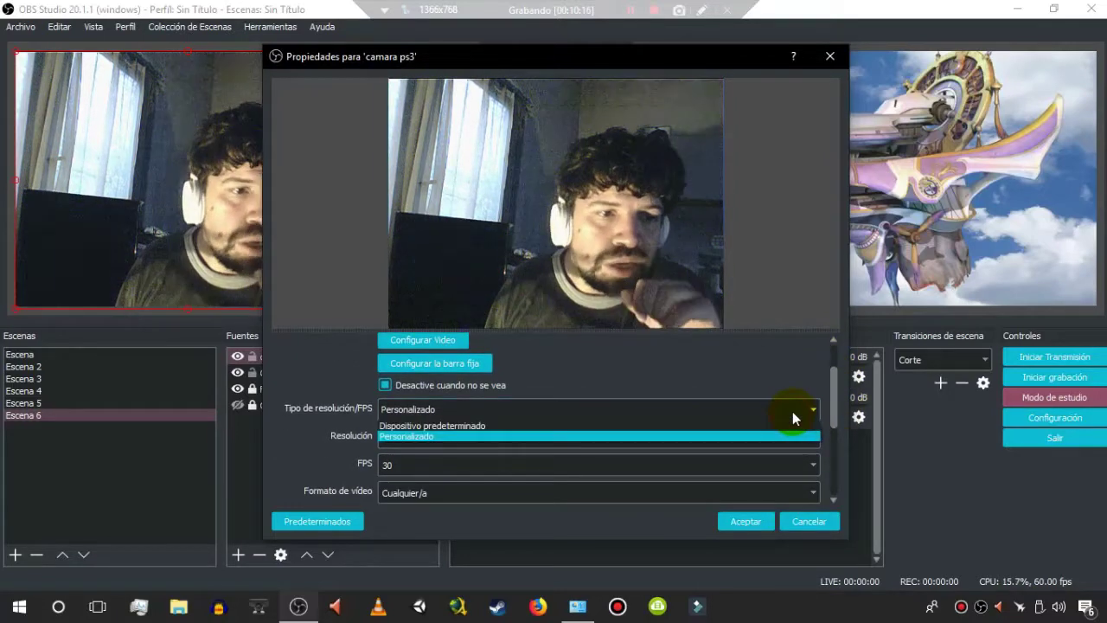
click(746, 424)
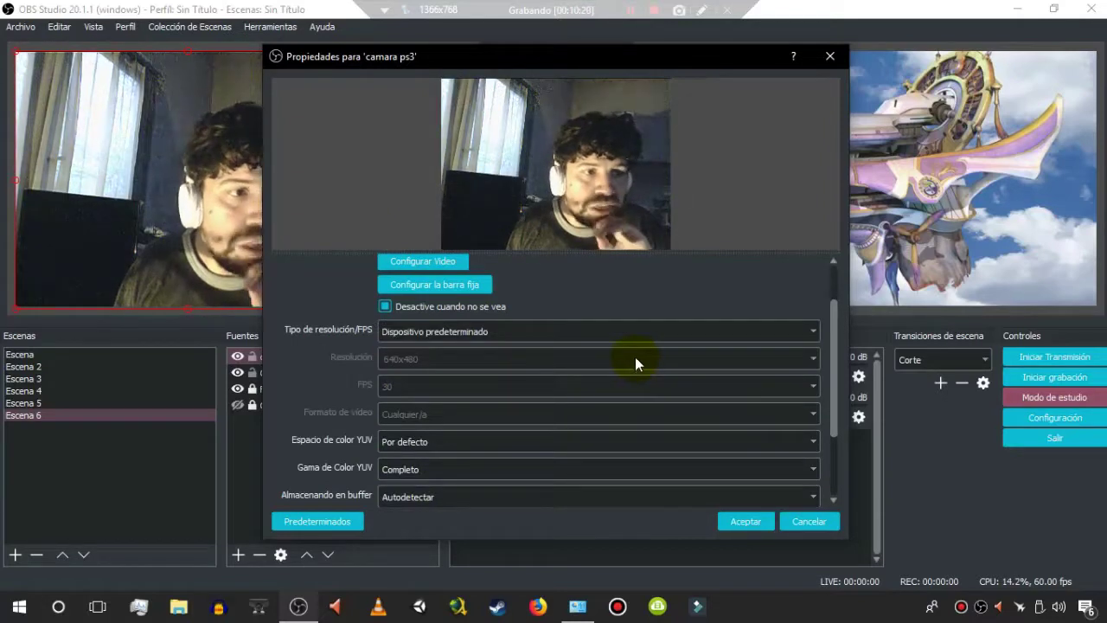
- Set the camera's resolution/FPS type to Personalizado and check the available resolutions, keeping 640x480
click(635, 331)
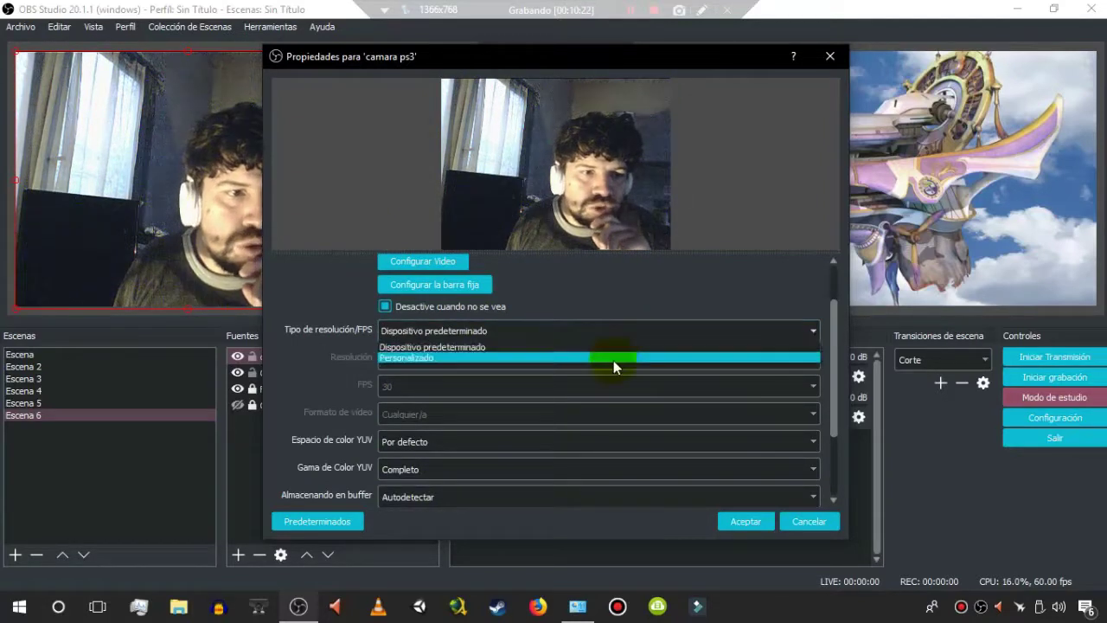
click(615, 363)
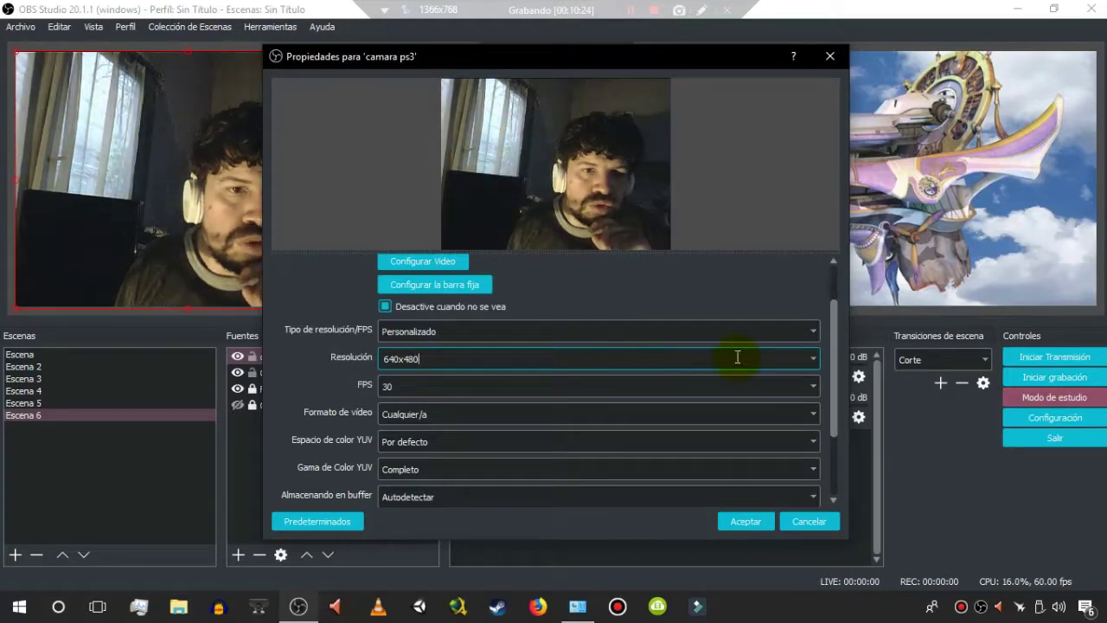
click(806, 360)
click(811, 360)
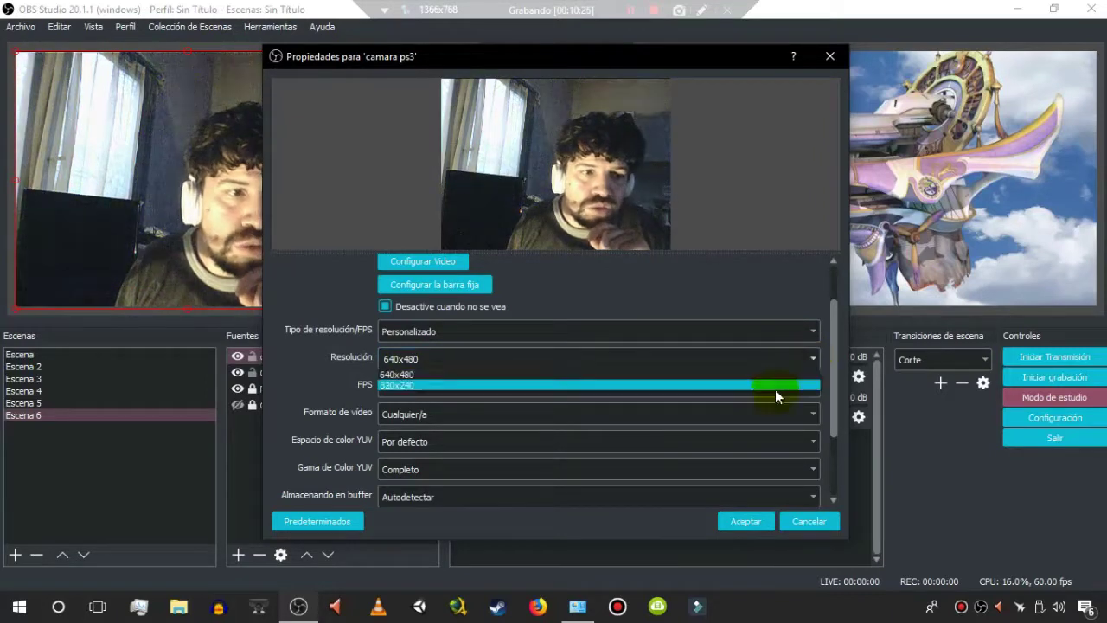
click(799, 350)
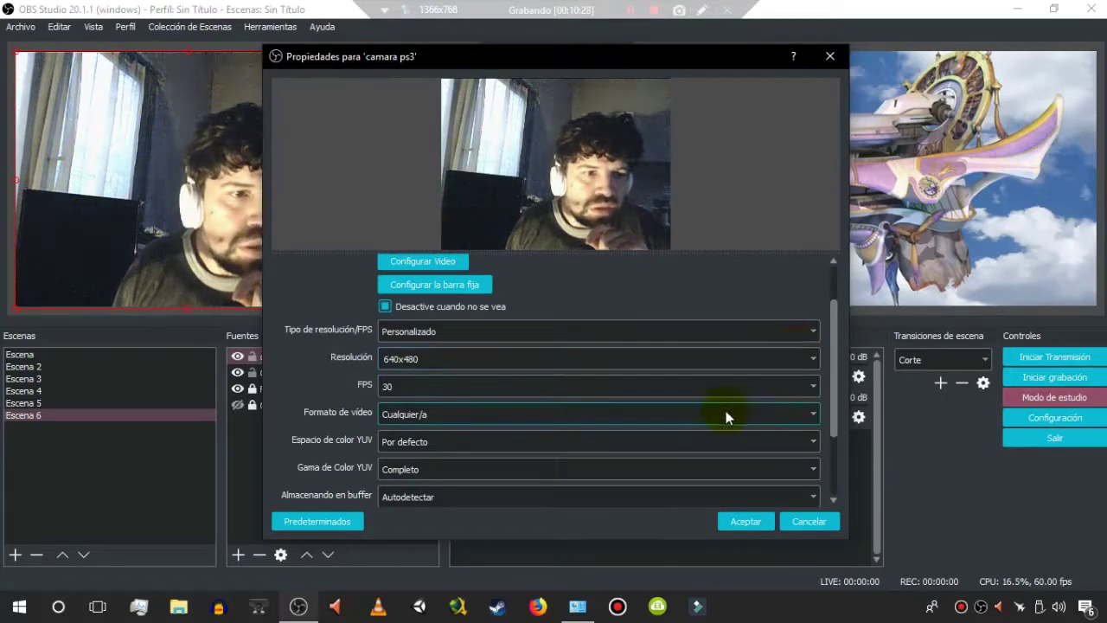
- Set the camera's FPS to Emparejar los FPS de salida
click(797, 380)
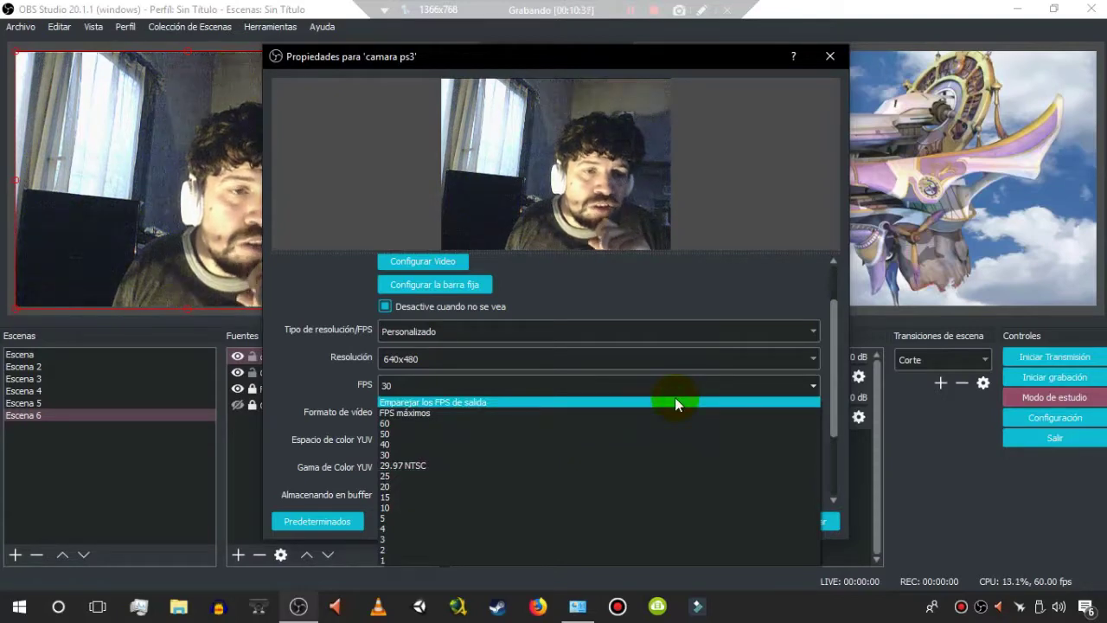
click(676, 401)
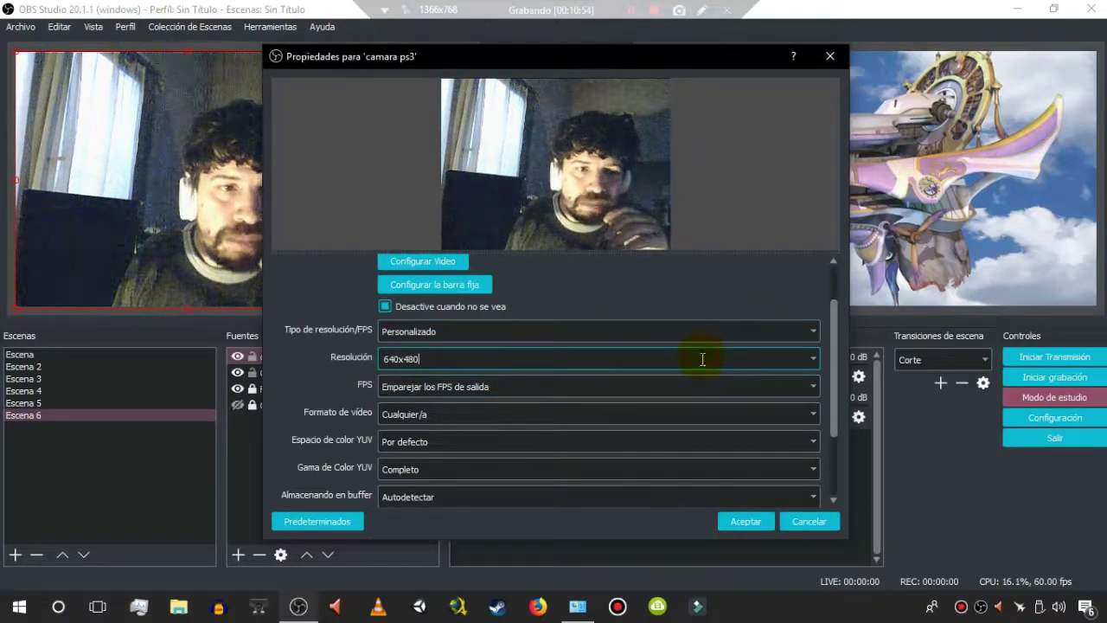
click(761, 388)
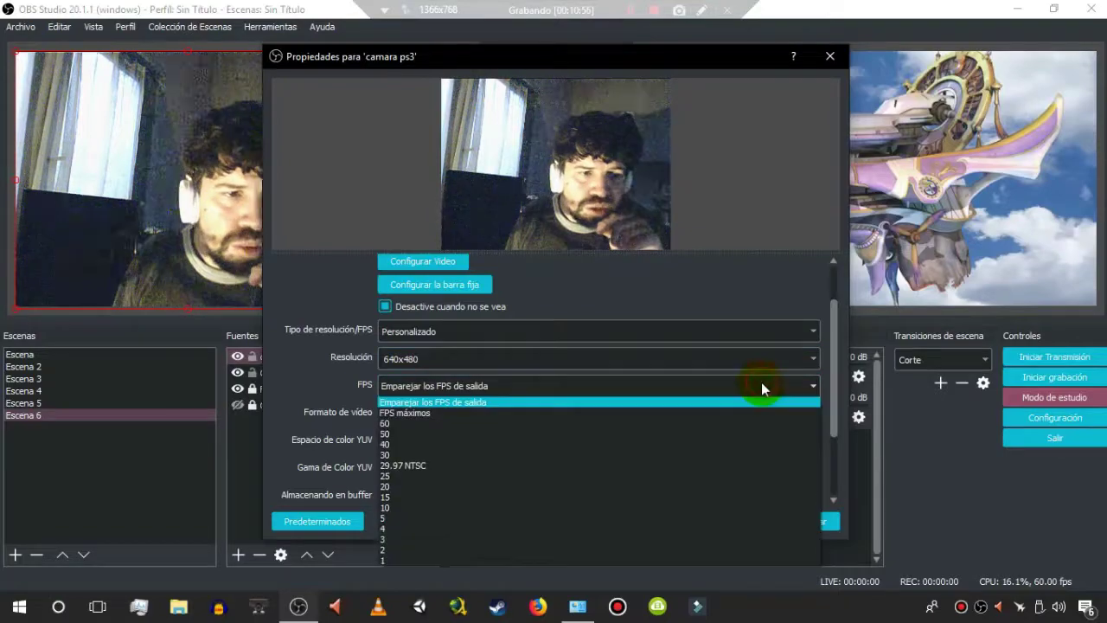
click(697, 402)
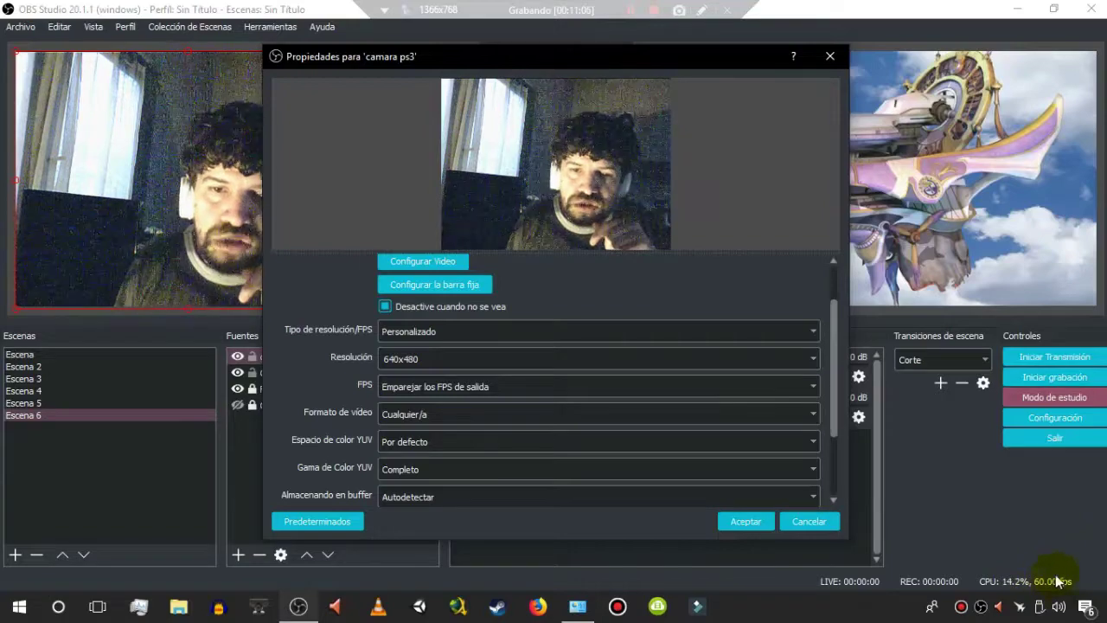
- Set the camera's FPS to 60 and accept the camara ps3 properties
click(607, 385)
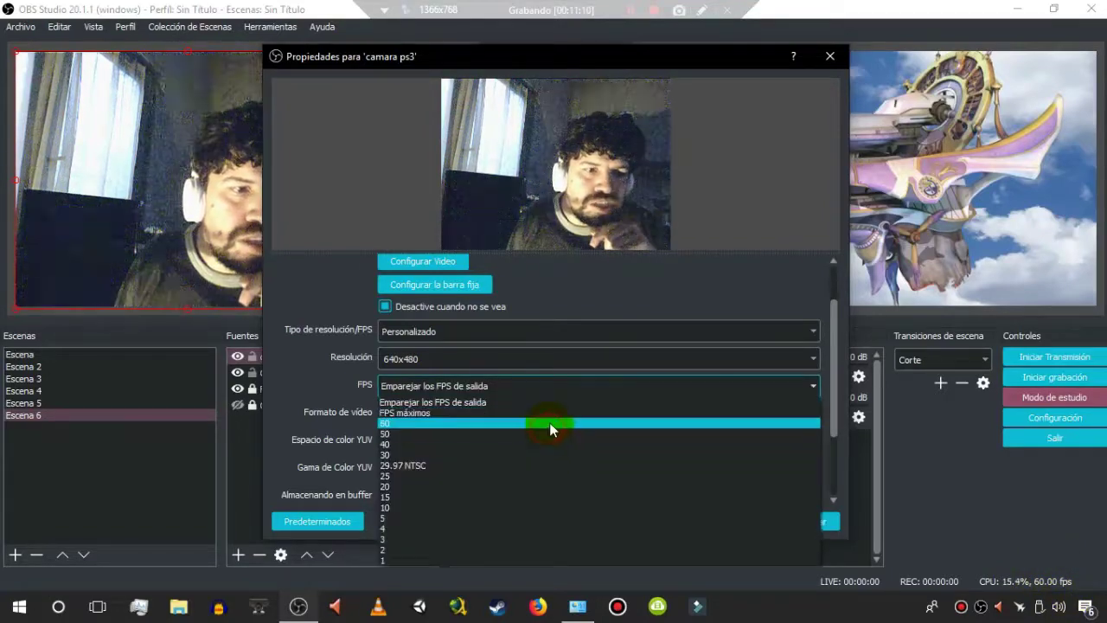
click(549, 422)
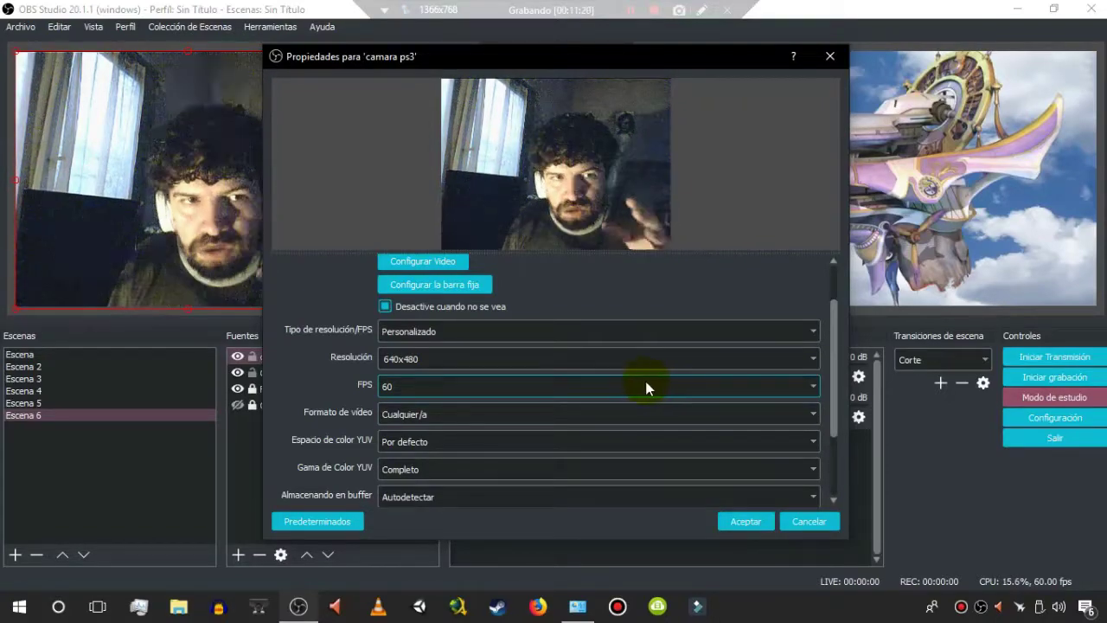
click(746, 521)
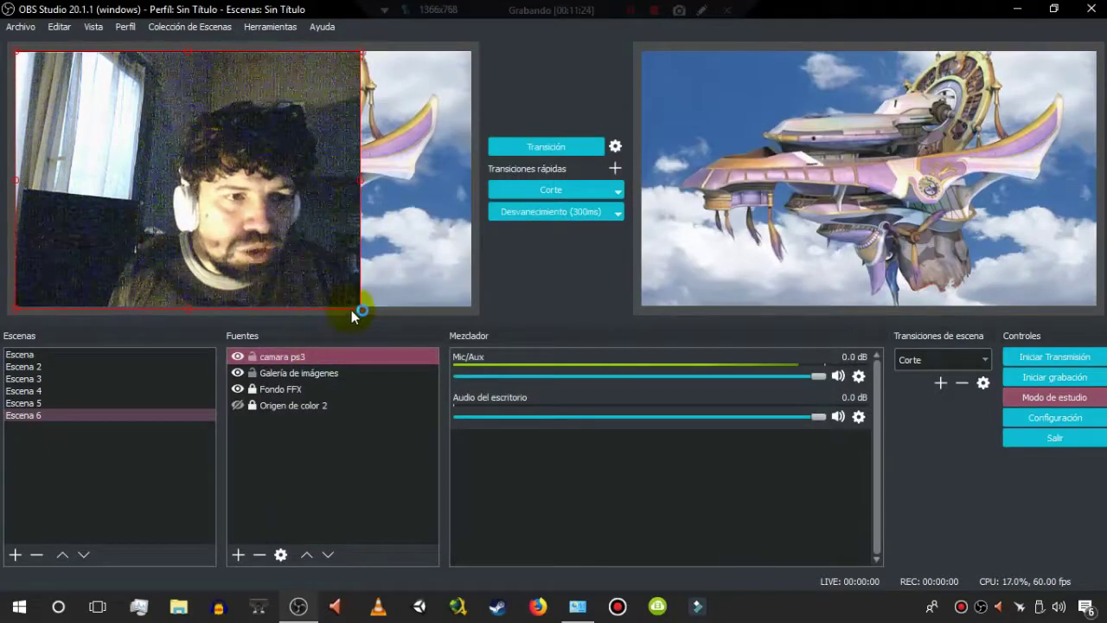
- Shrink the camara ps3 webcam image, place it in the upper-right corner of the canvas and open its filters
drag(357, 306, 401, 166)
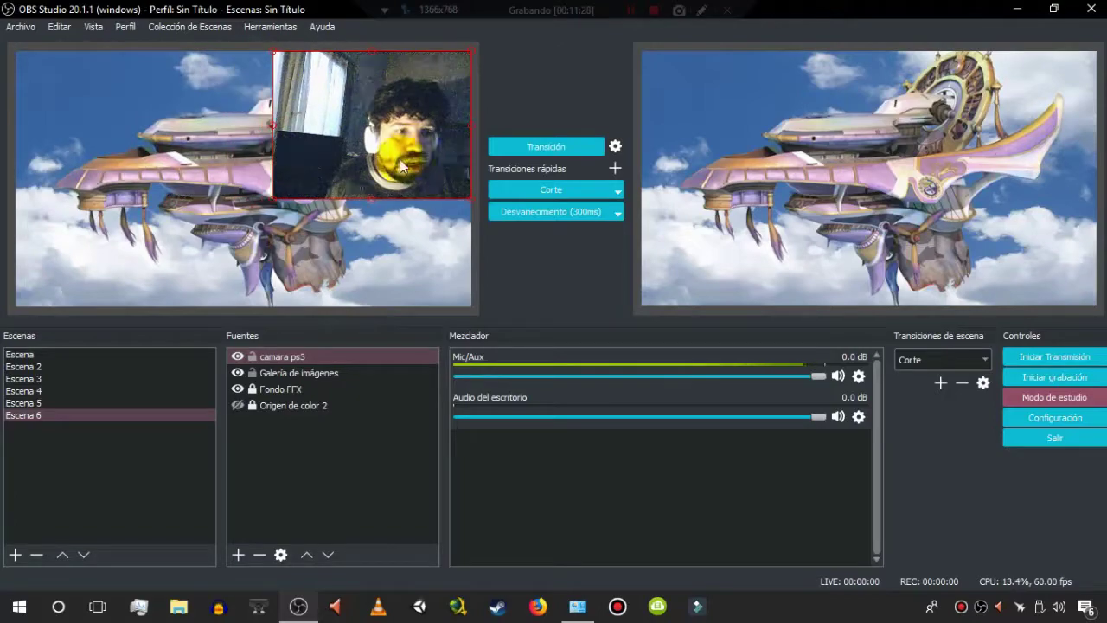
right_click(278, 356)
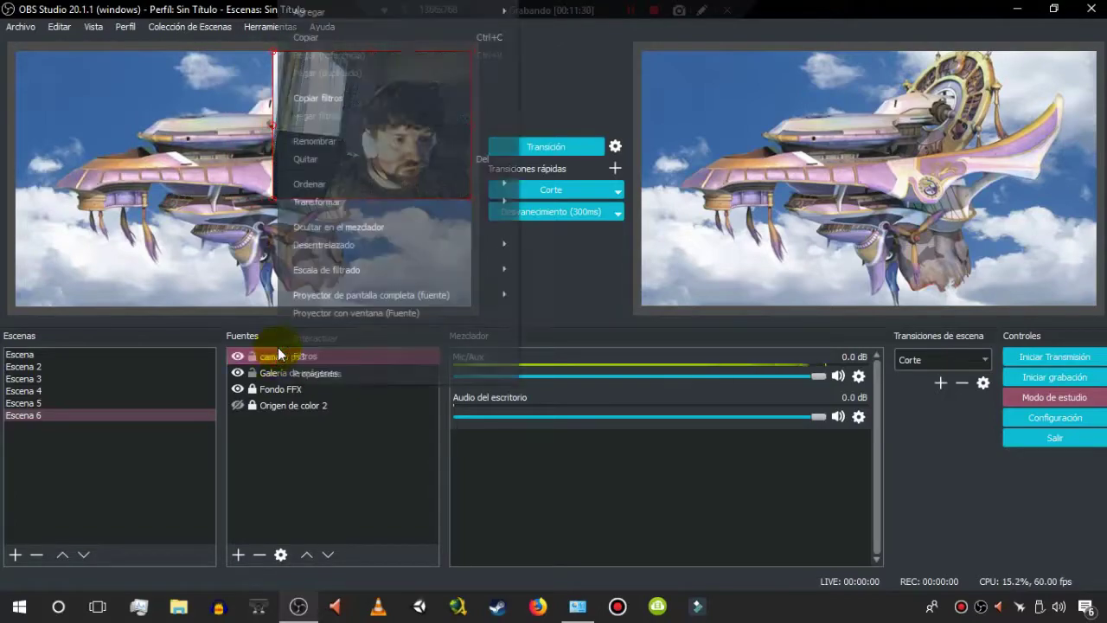
click(324, 354)
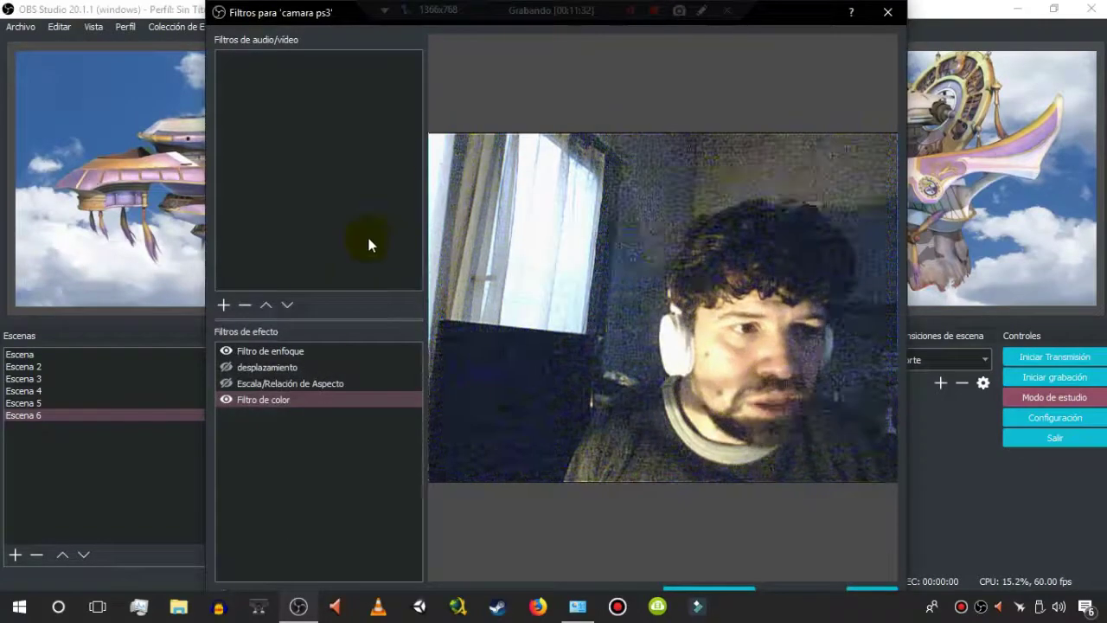
- Turn off the webcam's Filtro de enfoque and inspect the desplazamiento filter's settings, leaving that filter disabled
click(264, 350)
click(226, 351)
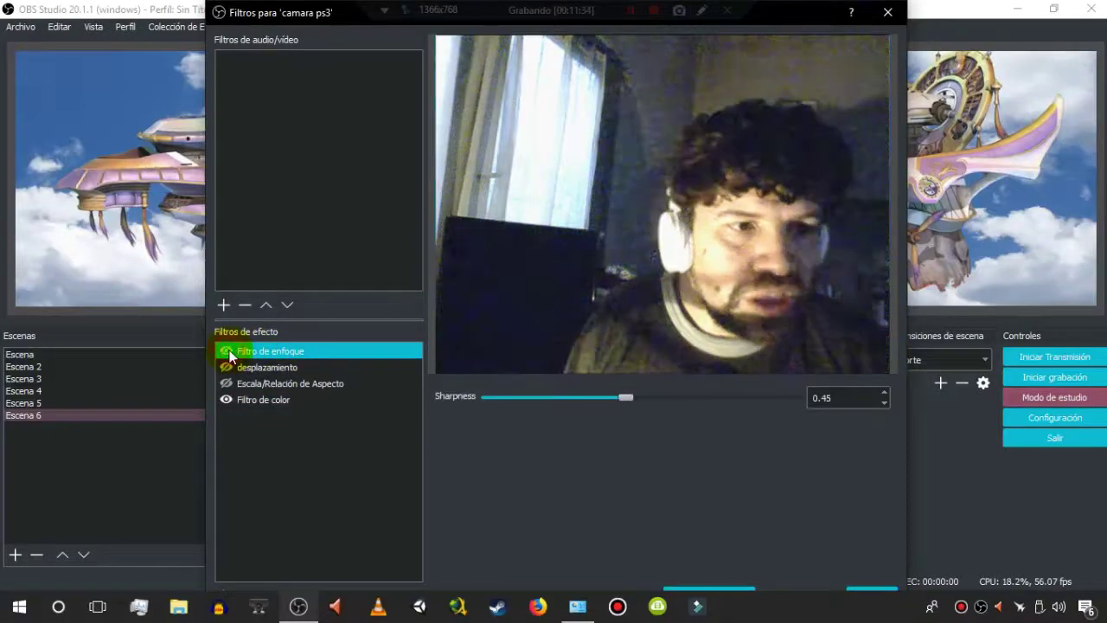
click(231, 382)
click(249, 369)
click(230, 369)
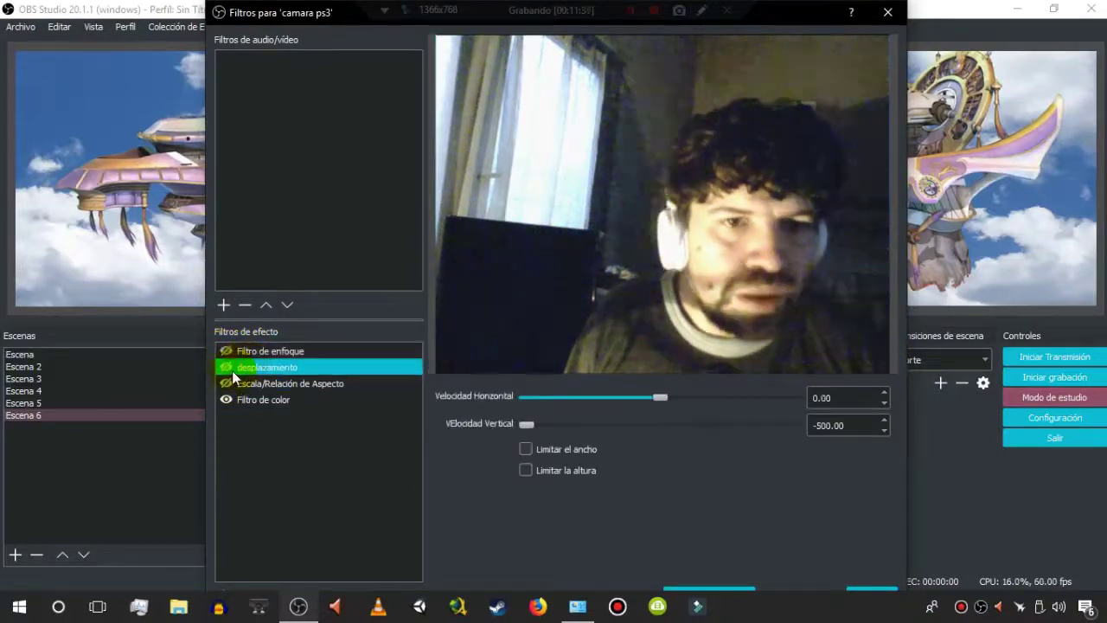
- Enable the Escala/Relación de Aspecto filter on the webcam and set its resolution to 853x480
click(252, 385)
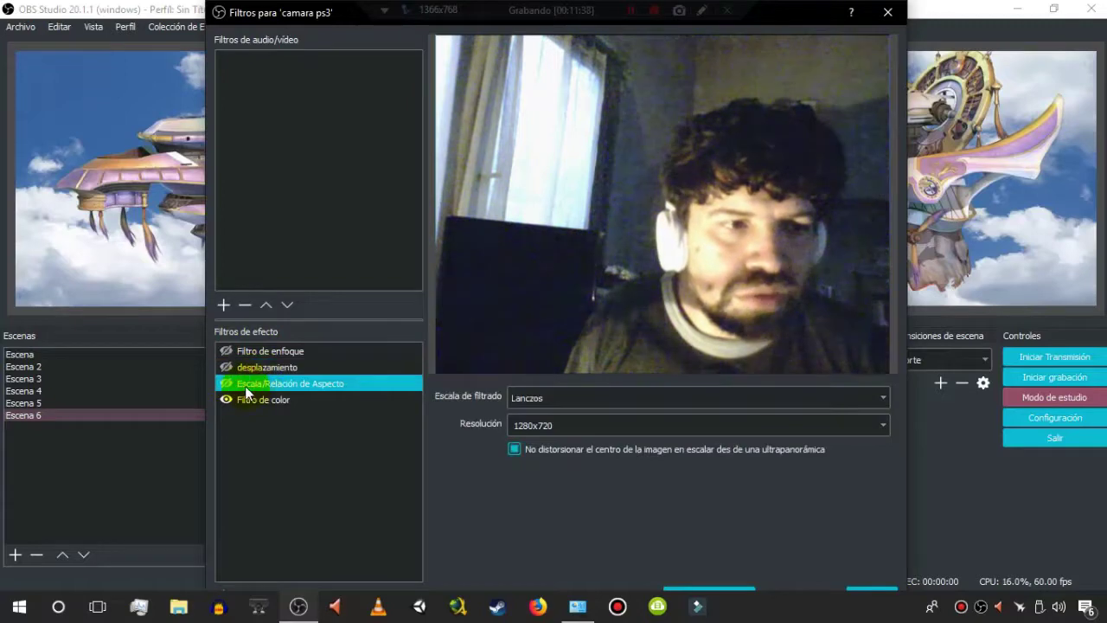
click(230, 383)
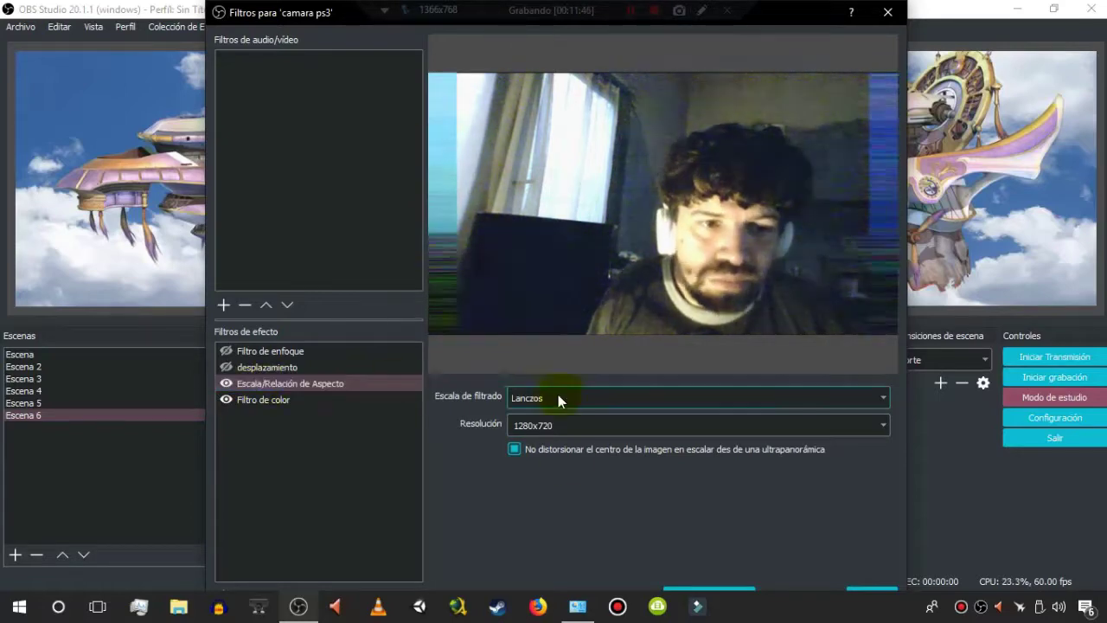
click(560, 449)
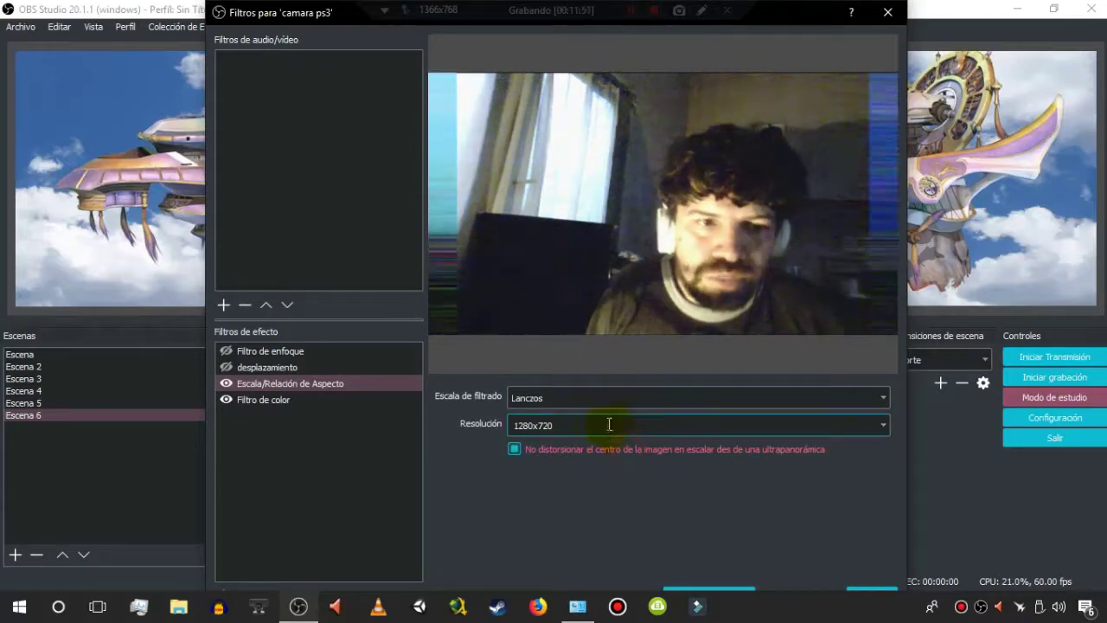
click(593, 425)
click(882, 424)
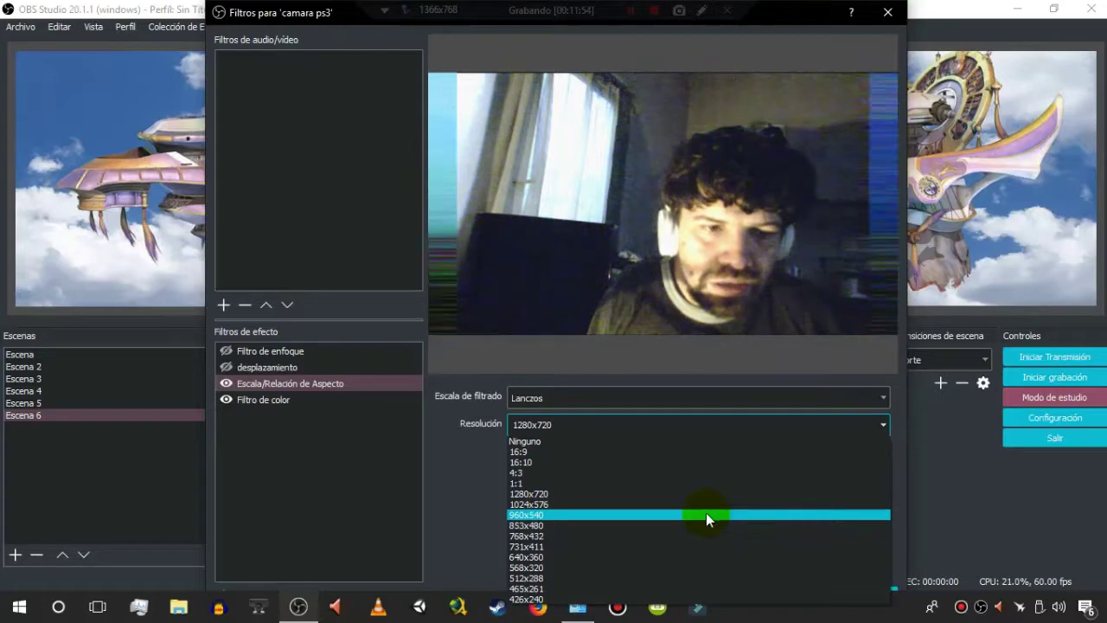
click(706, 525)
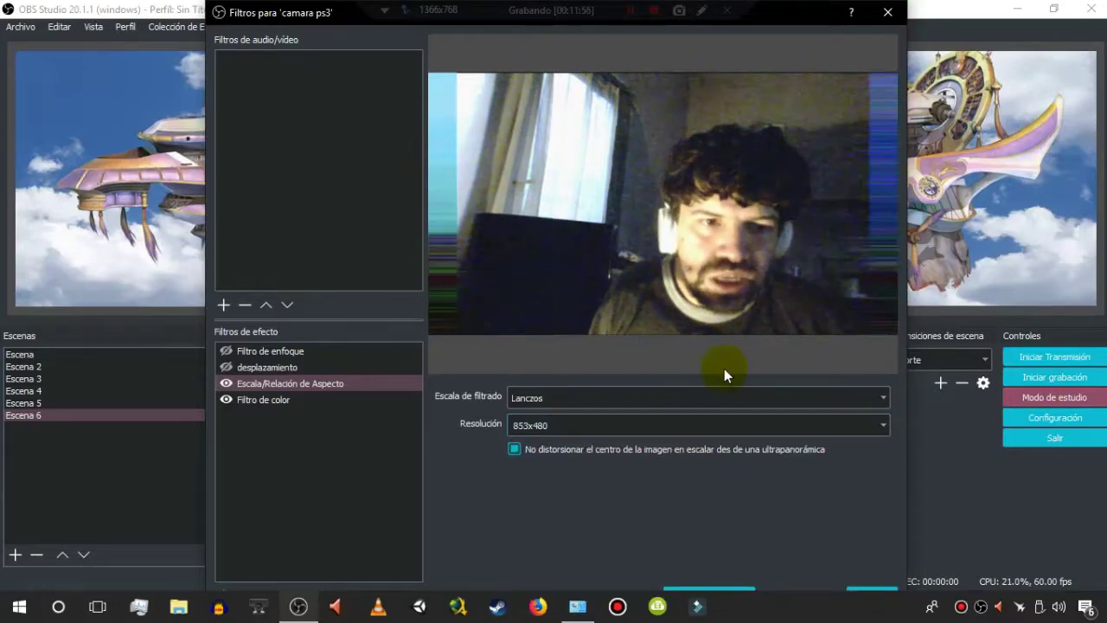
- Turn off the ultra-wide no-distortion option of the Escala/Relación de Aspecto filter and set its resolution to 4:3
click(628, 447)
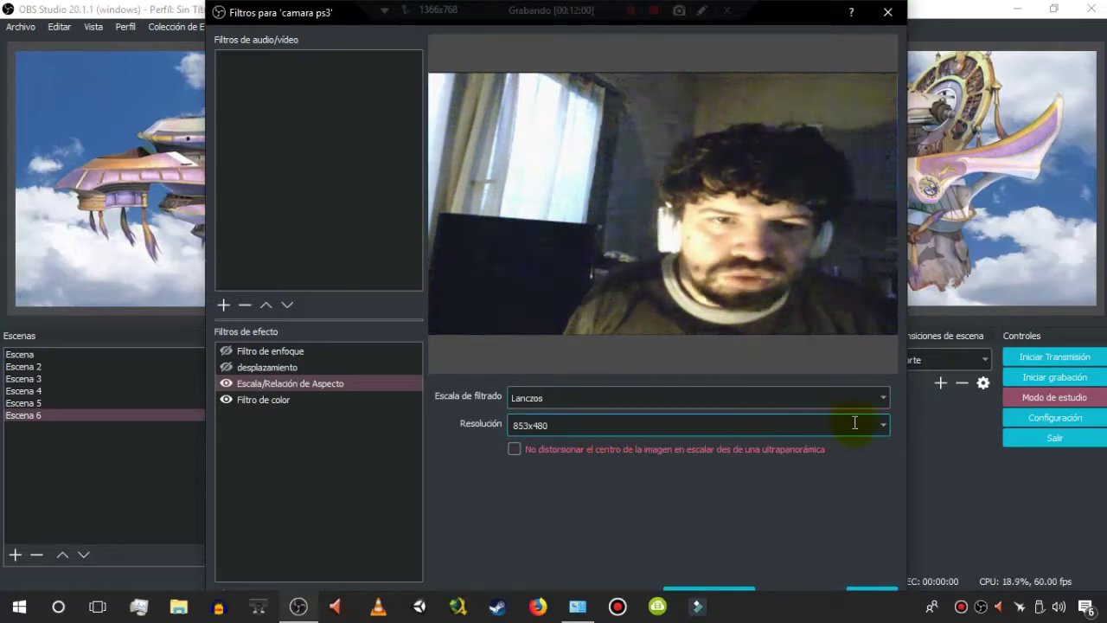
click(882, 427)
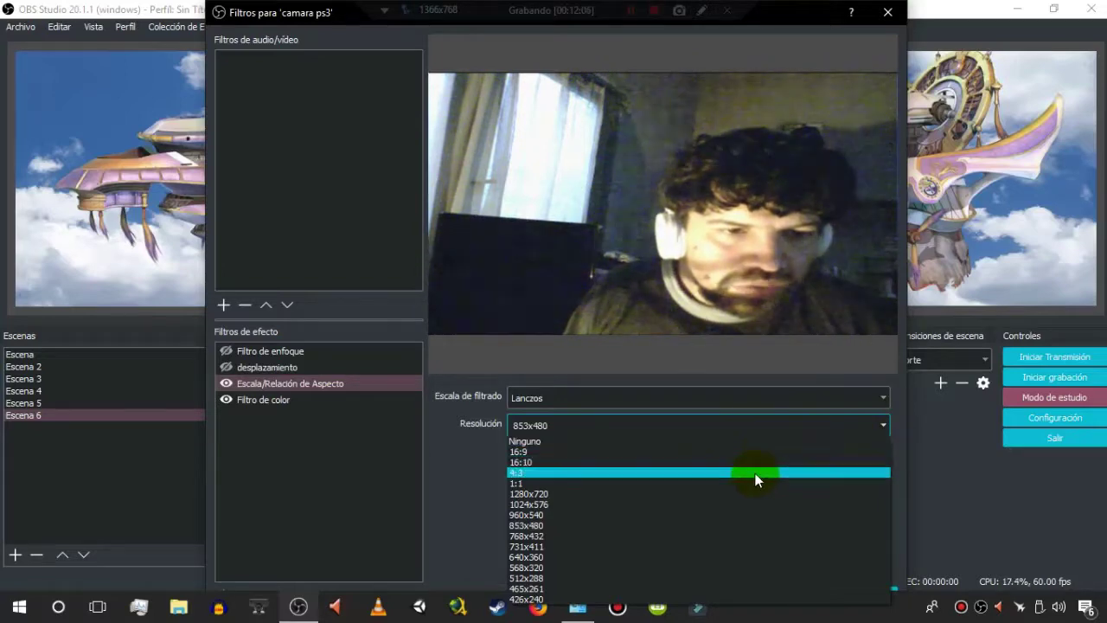
click(755, 474)
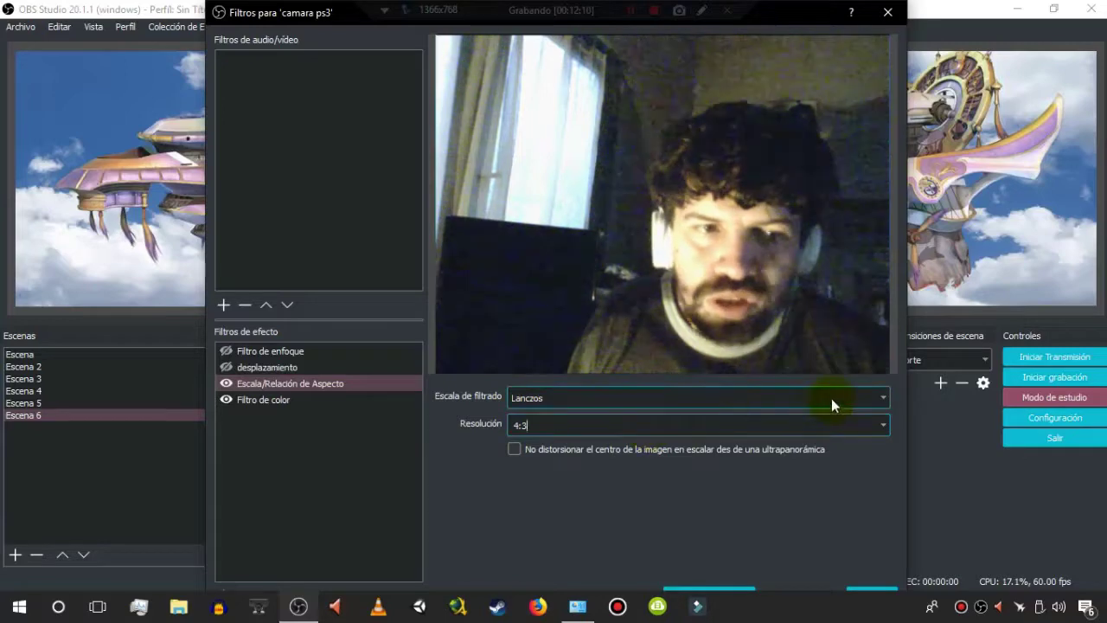
click(882, 427)
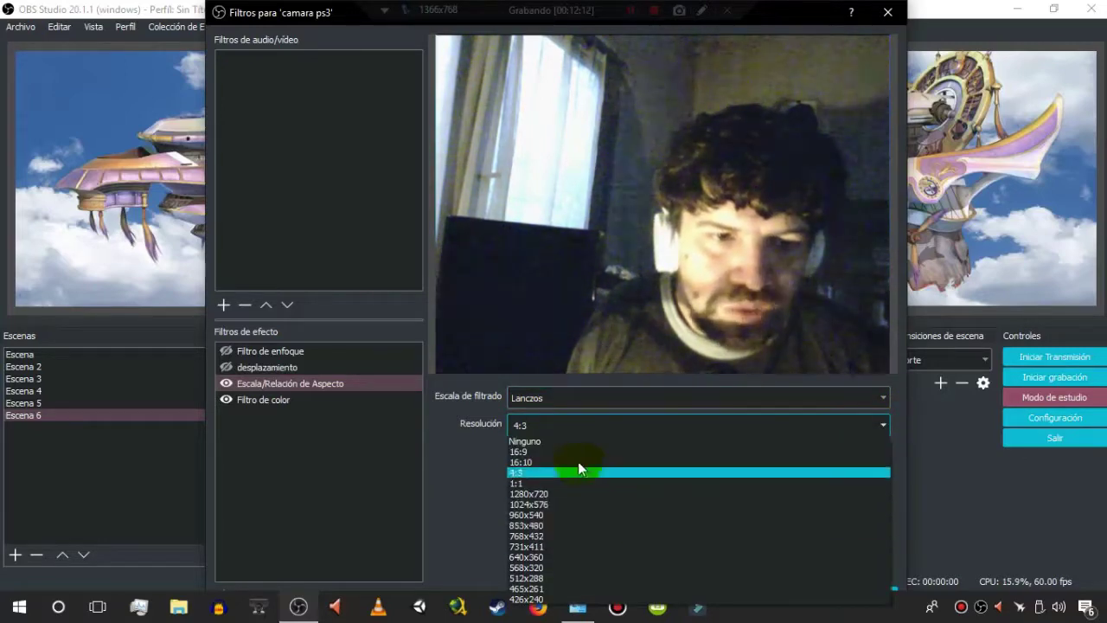
click(475, 500)
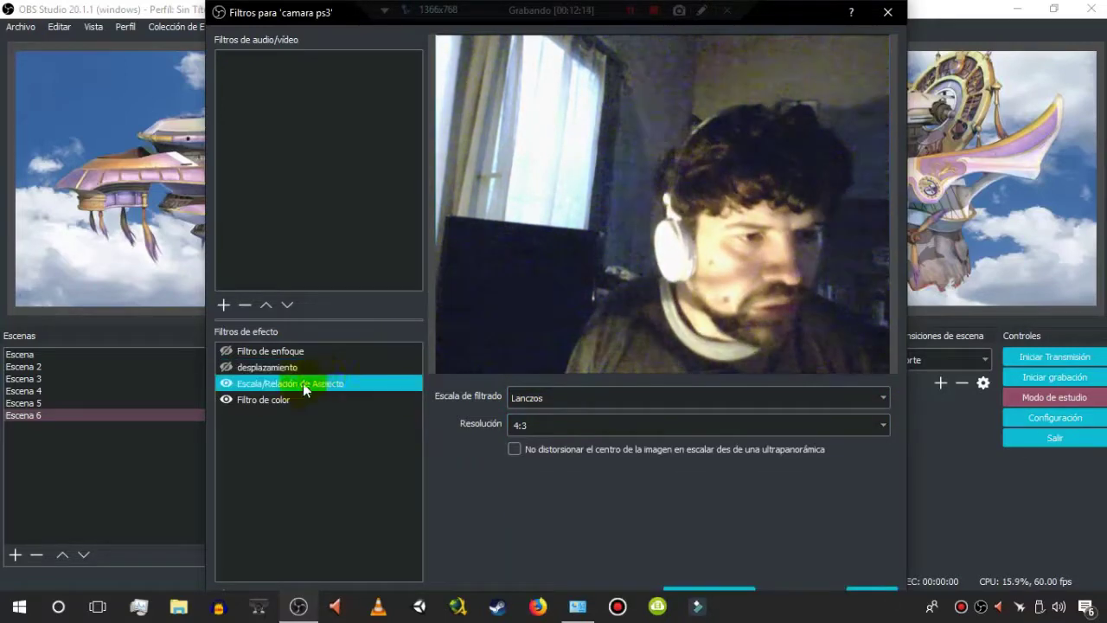
- Review the Filtro de color settings and the audio/video filter types that can be added to the webcam
click(271, 403)
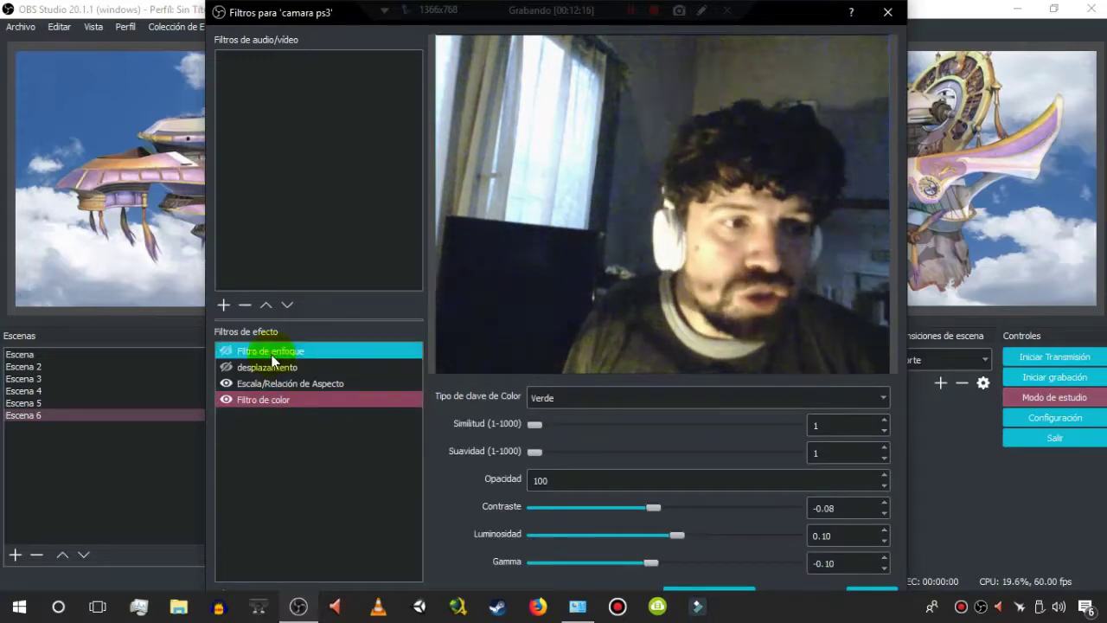
click(223, 305)
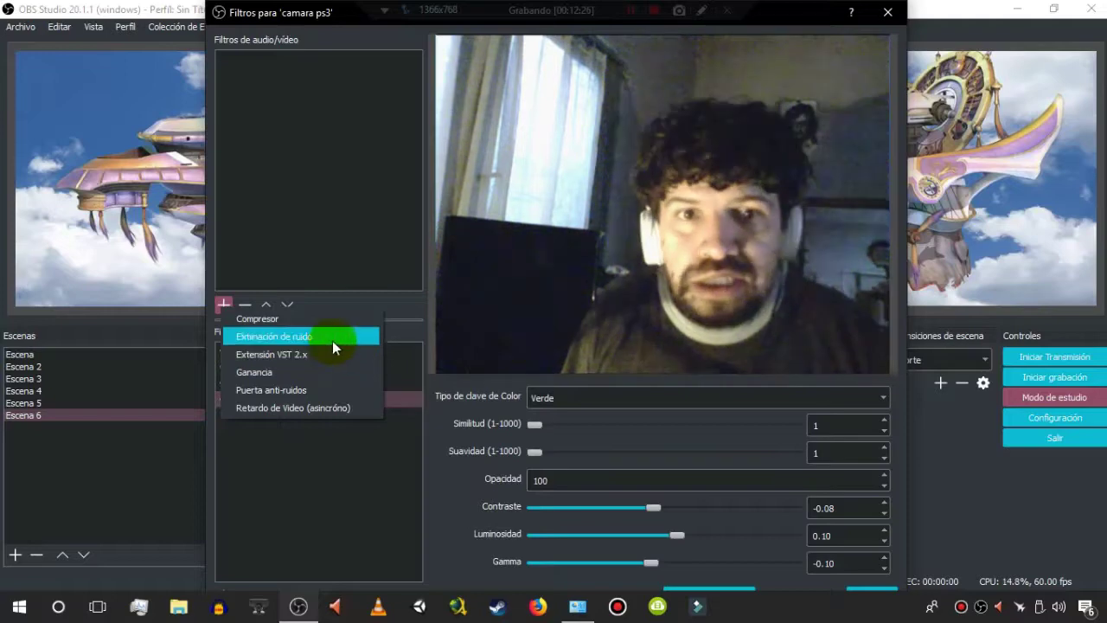
click(320, 158)
click(294, 385)
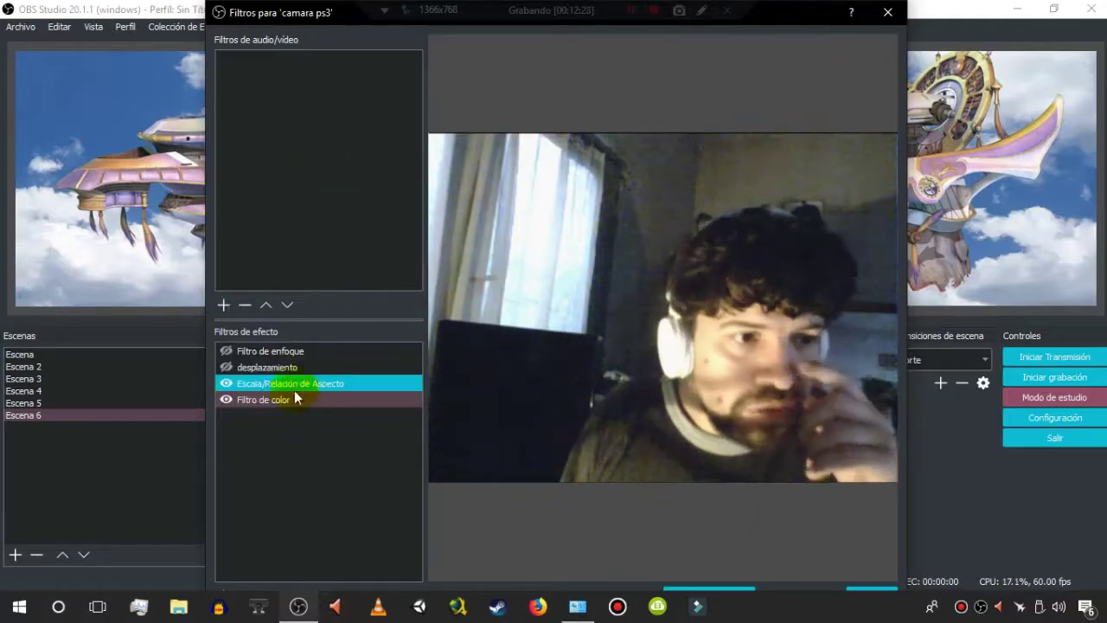
click(291, 479)
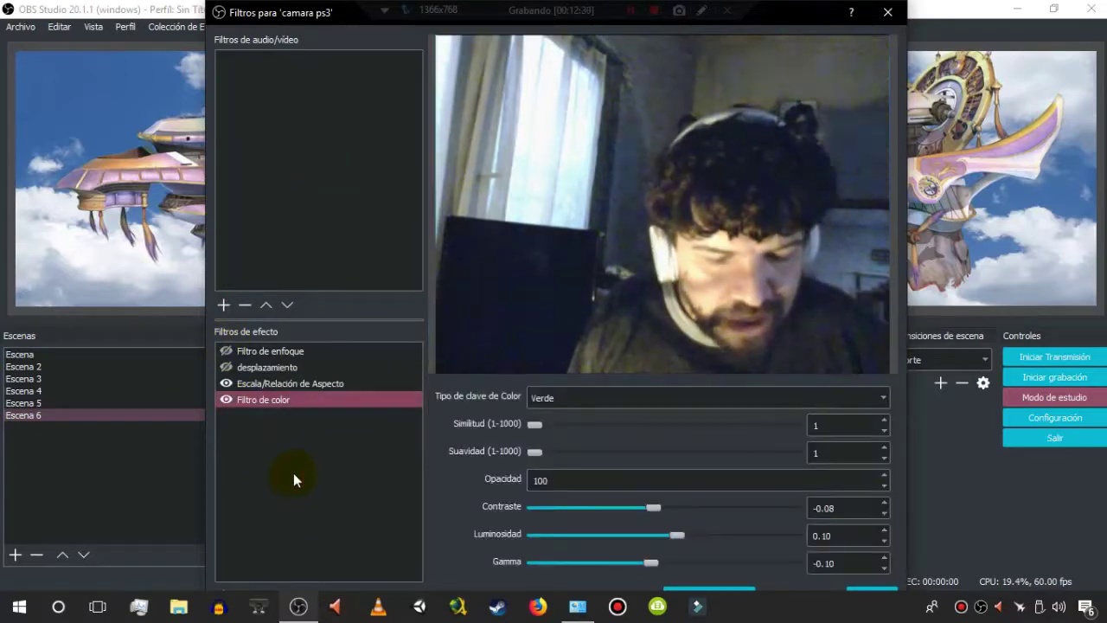
- Add a Fondro croma effect filter to the webcam, keeping its default name
right_click(294, 474)
mouse_move(346, 484)
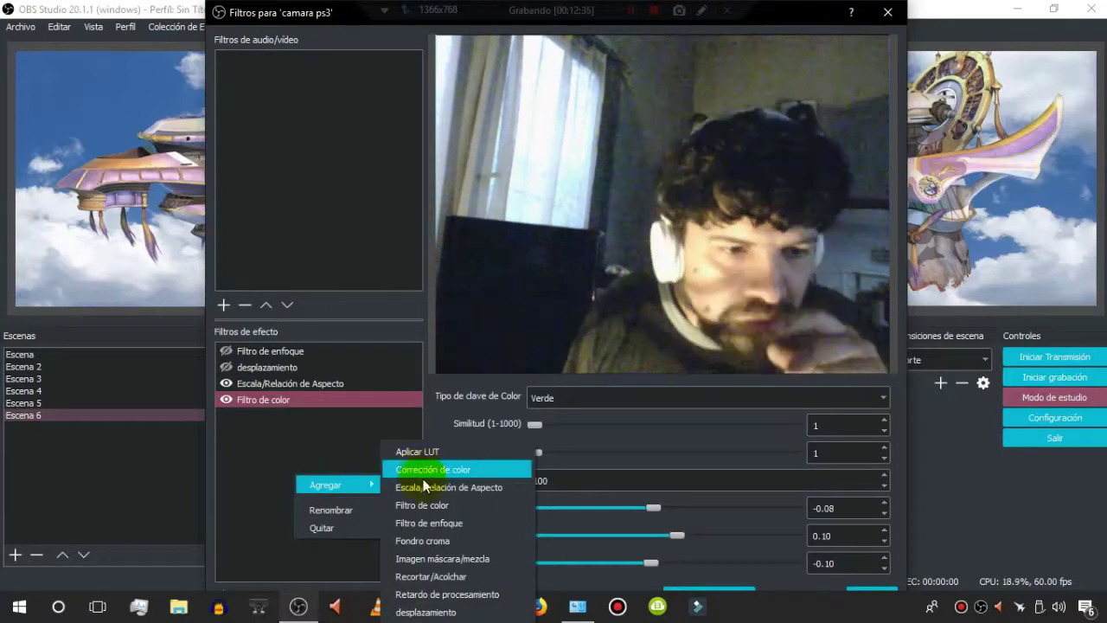
click(443, 541)
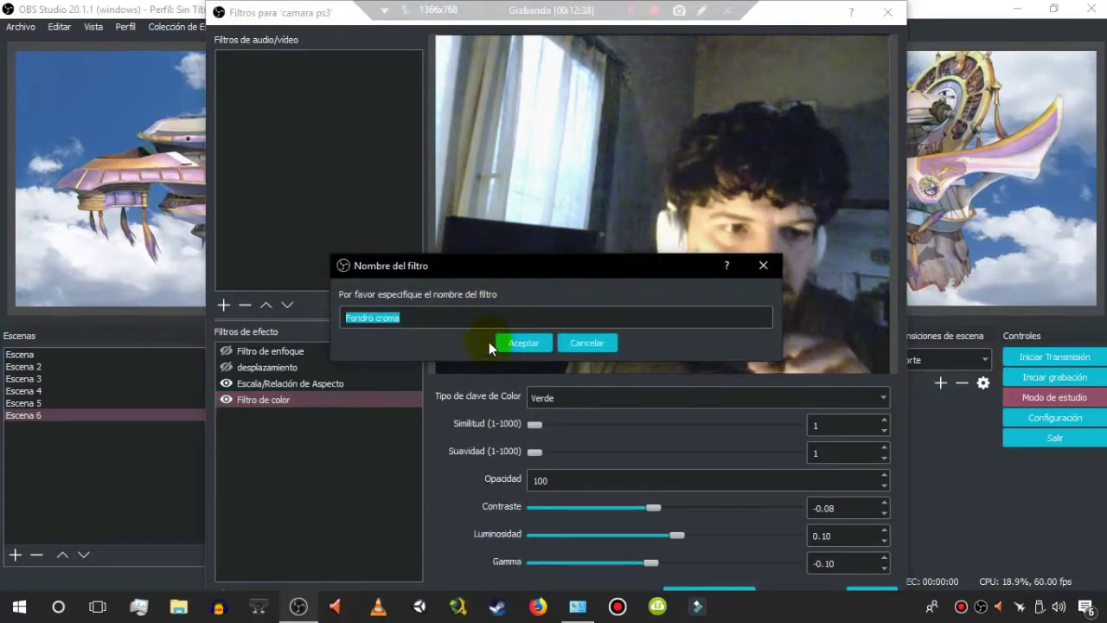
click(511, 344)
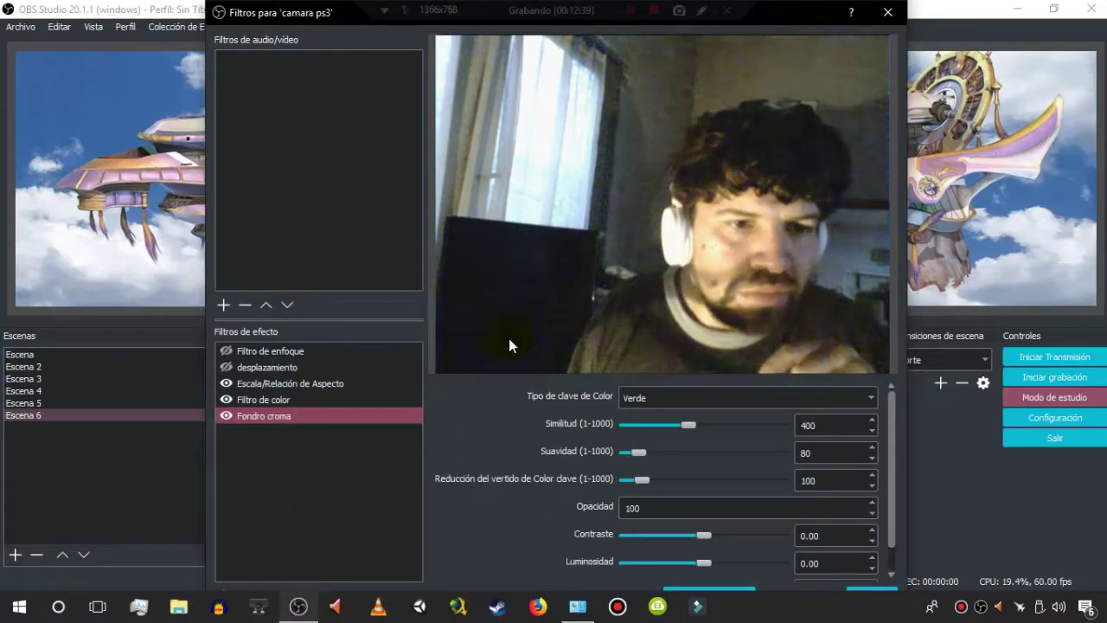
- Set the Fondro croma filter's key color type to Custom
click(640, 397)
click(639, 397)
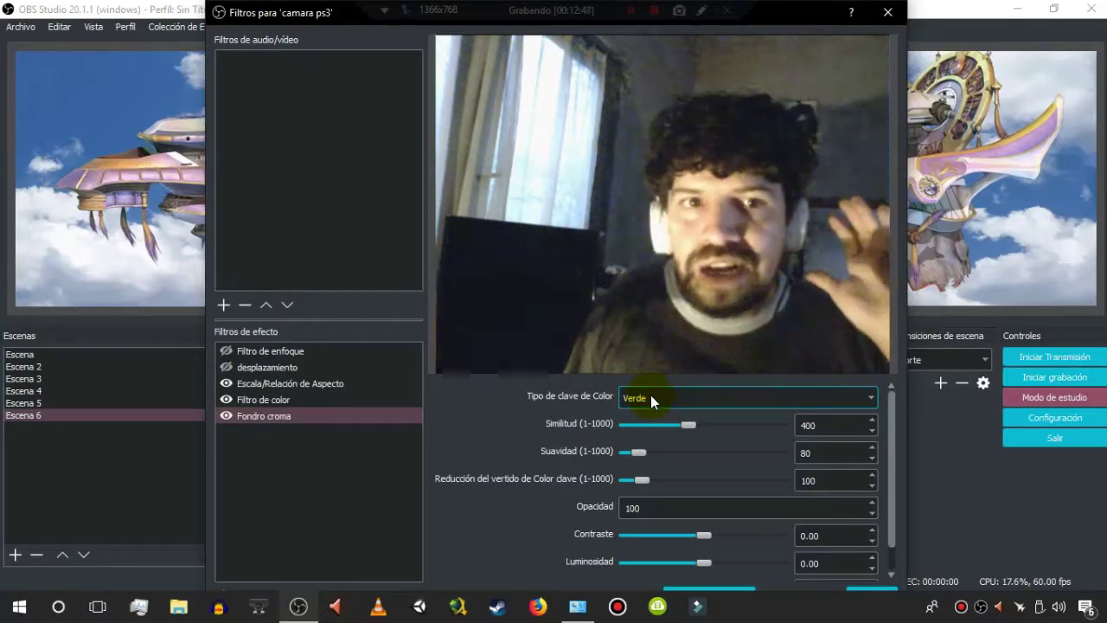
click(665, 397)
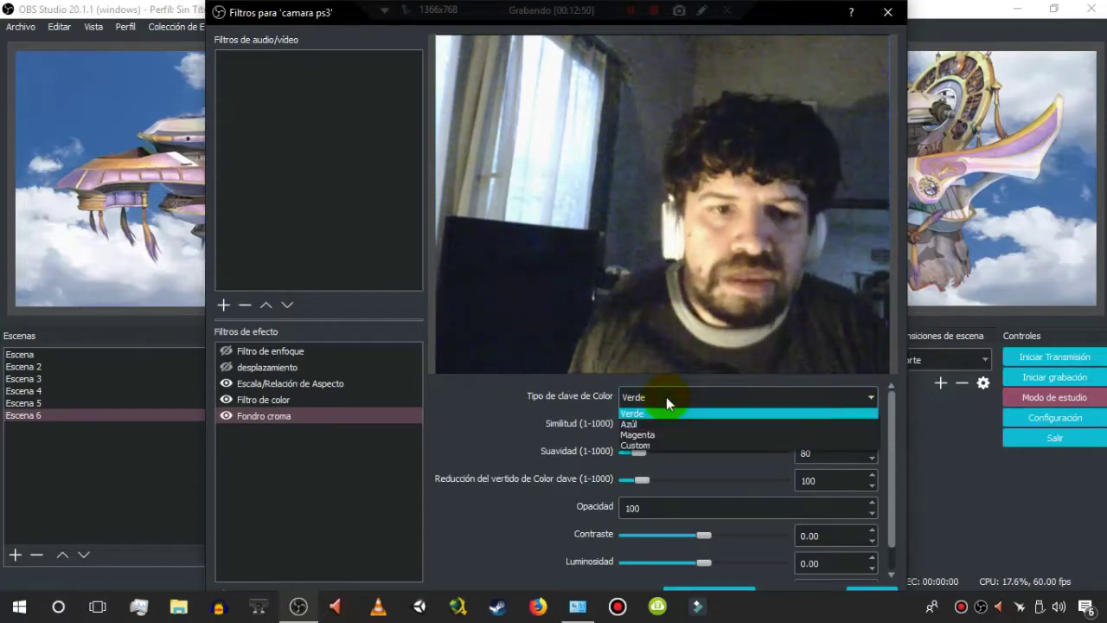
click(662, 446)
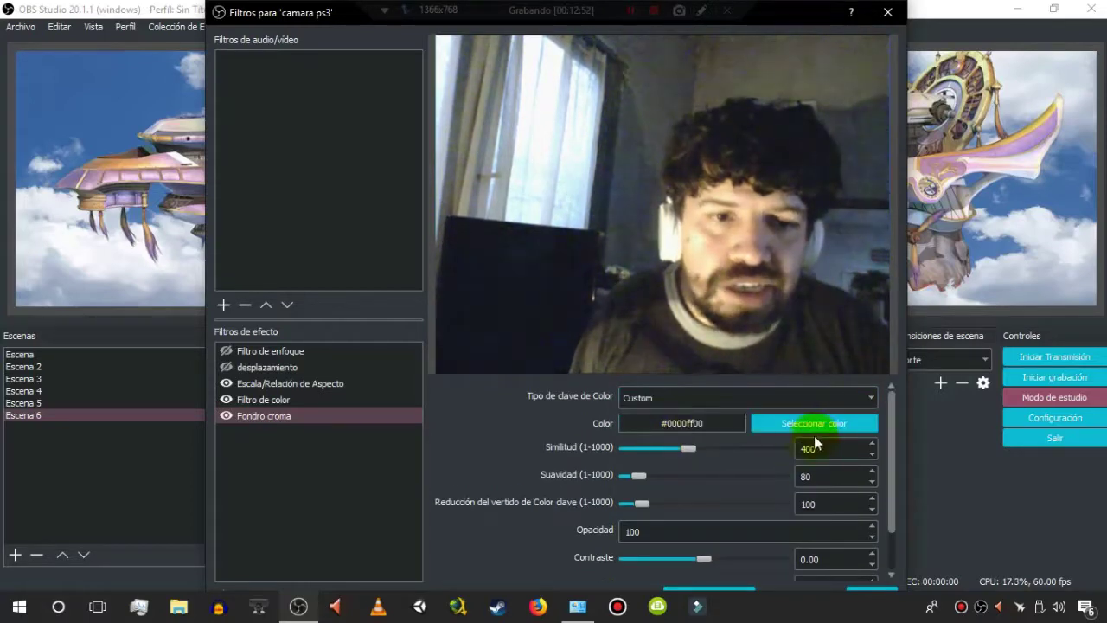
- Try sampling a custom key color from the webcam image with the screen color picker, and close without accepting
click(792, 429)
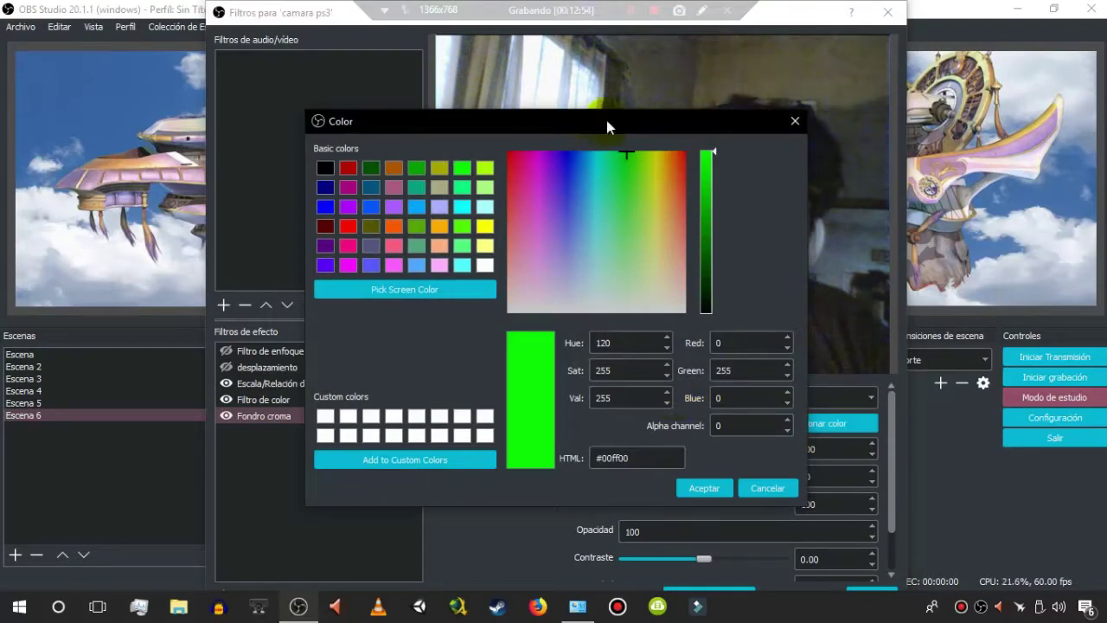
drag(606, 121, 386, 121)
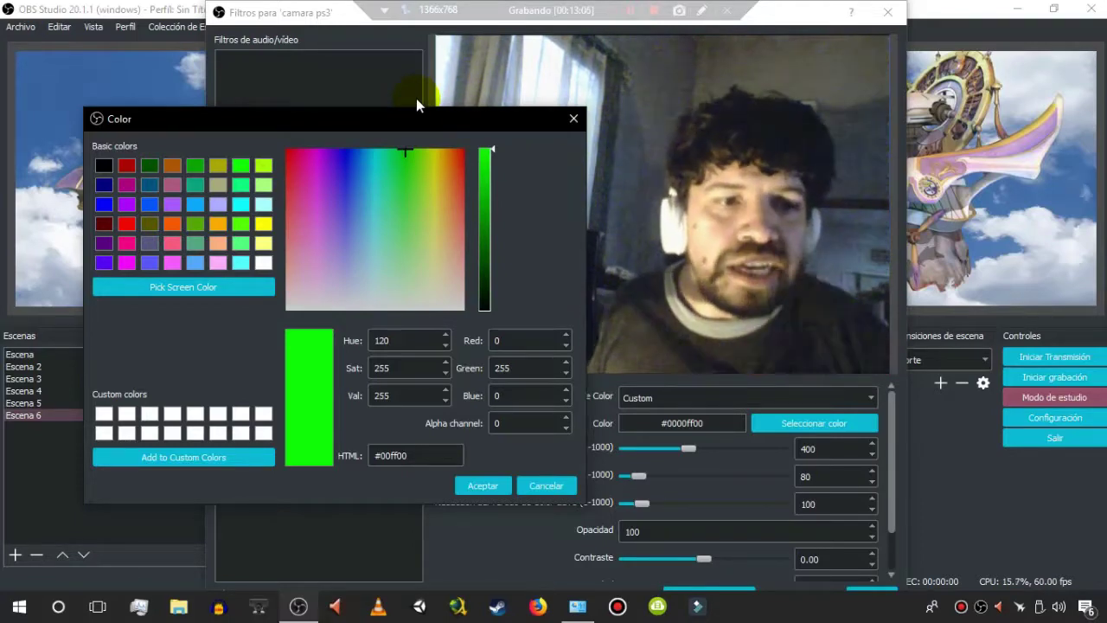
click(524, 395)
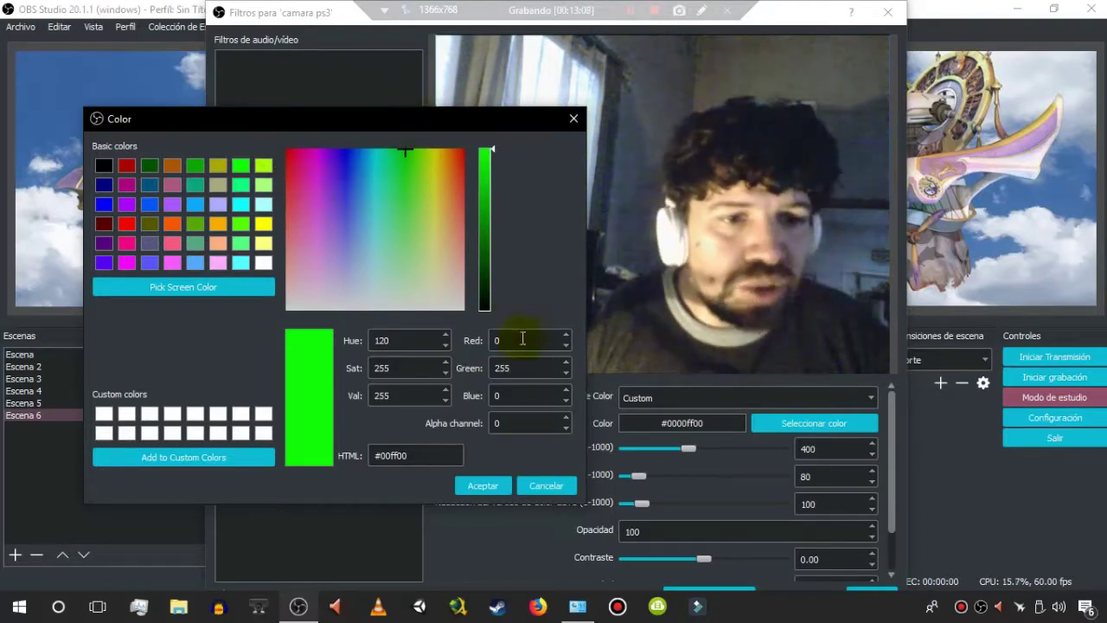
click(168, 290)
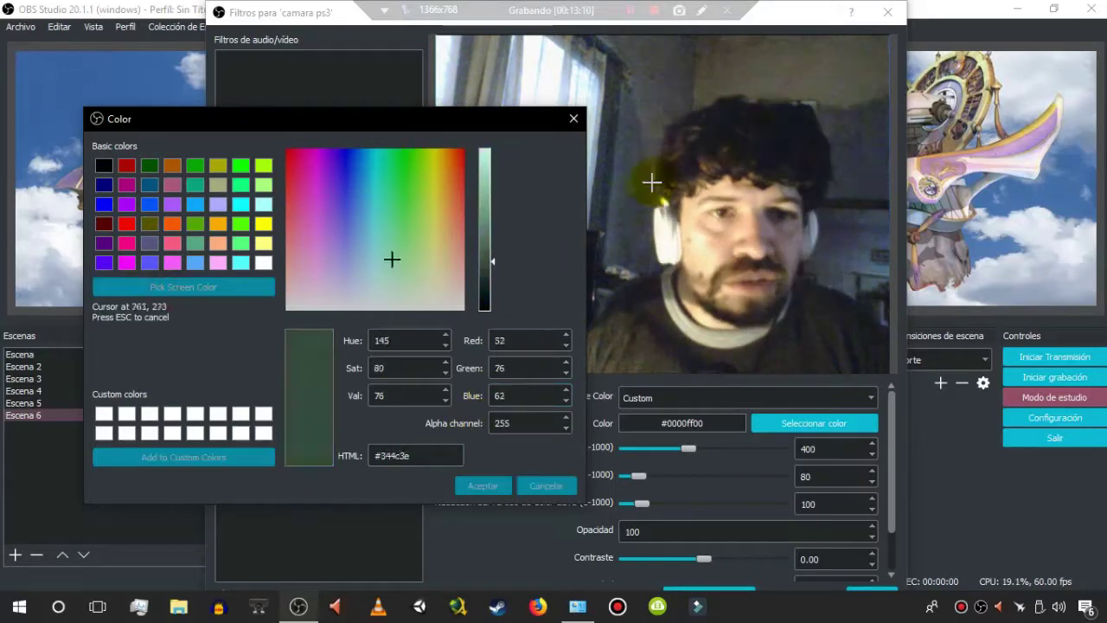
click(651, 107)
click(574, 120)
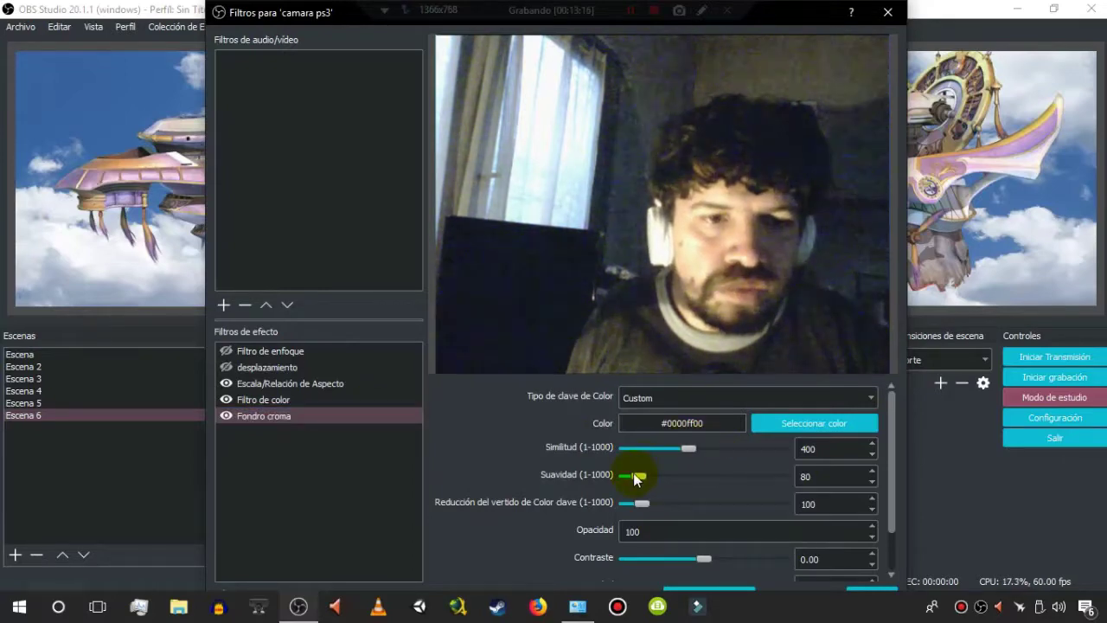
- Set the Fondro croma filter's Suavidad to 1 and disable both the Escala/Relación de Aspecto and Fondro croma filters
drag(636, 476, 580, 471)
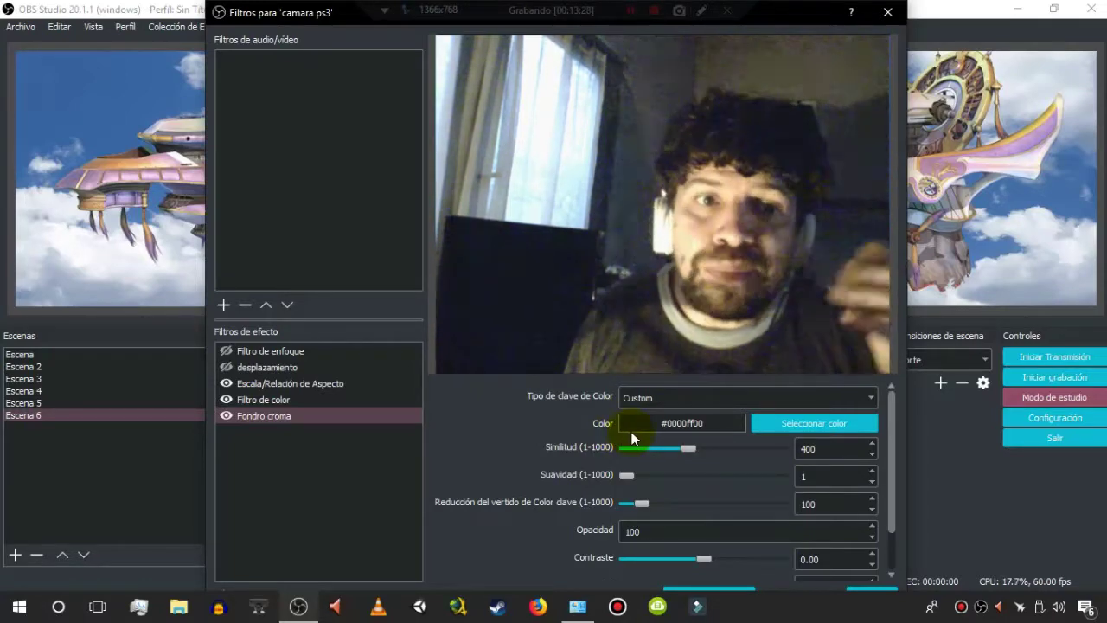
click(370, 435)
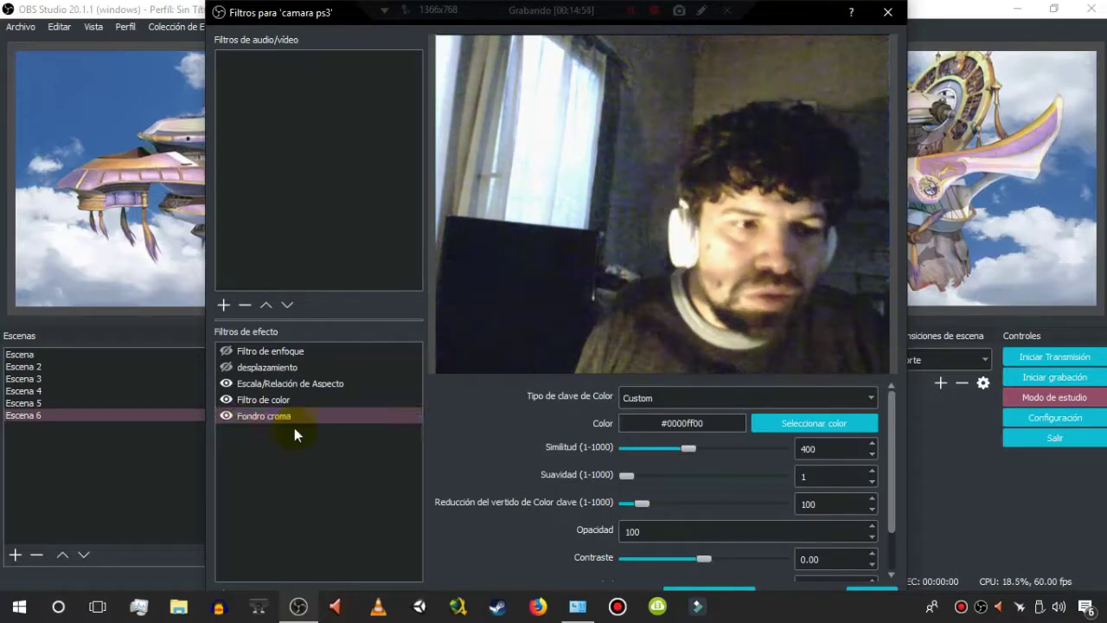
click(225, 383)
click(228, 400)
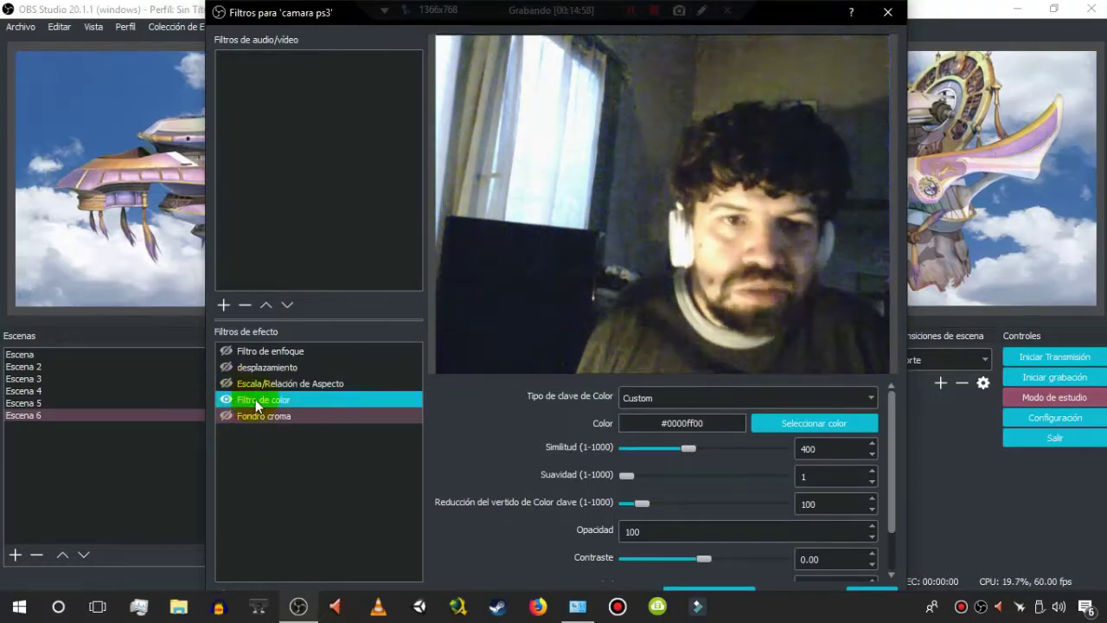
- Set the Filtro de color key color type to Azúl, with Similitud at 293 and Suavidad at 1000
click(267, 399)
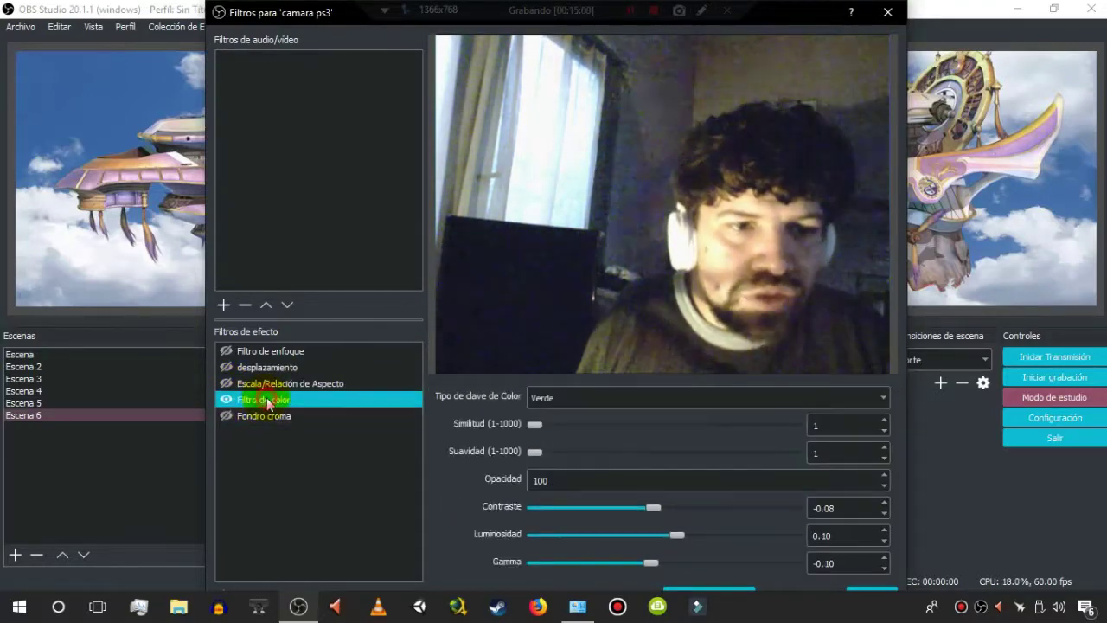
click(551, 398)
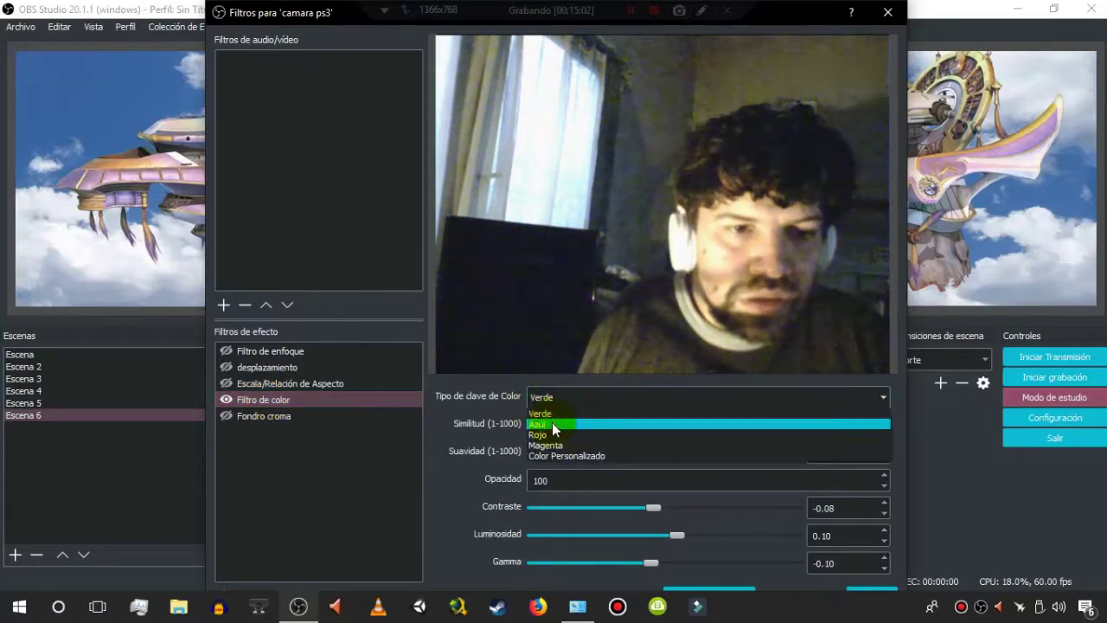
click(552, 422)
drag(536, 426, 443, 403)
drag(534, 451, 809, 454)
drag(533, 425, 610, 421)
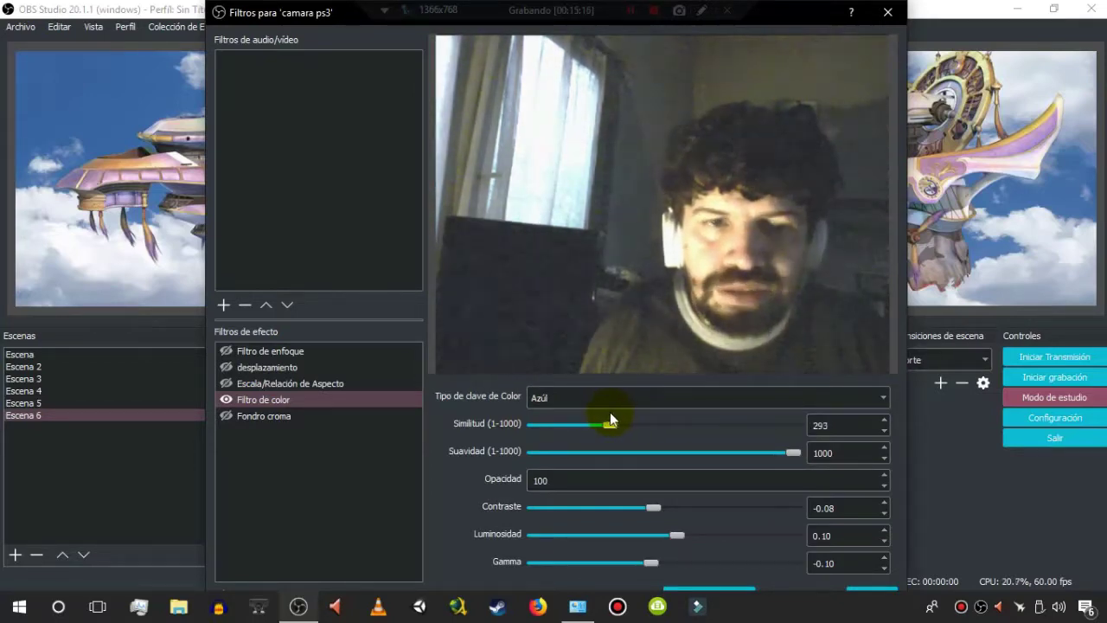
- Disable the Filtro de color filter and close the camara ps3 filters
click(226, 400)
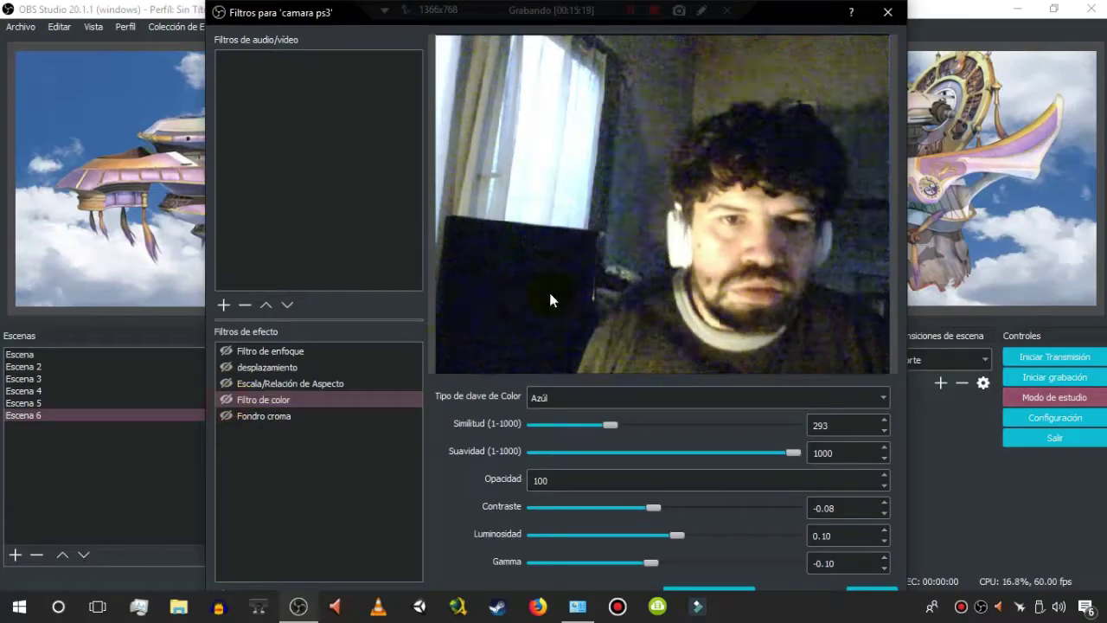
click(887, 12)
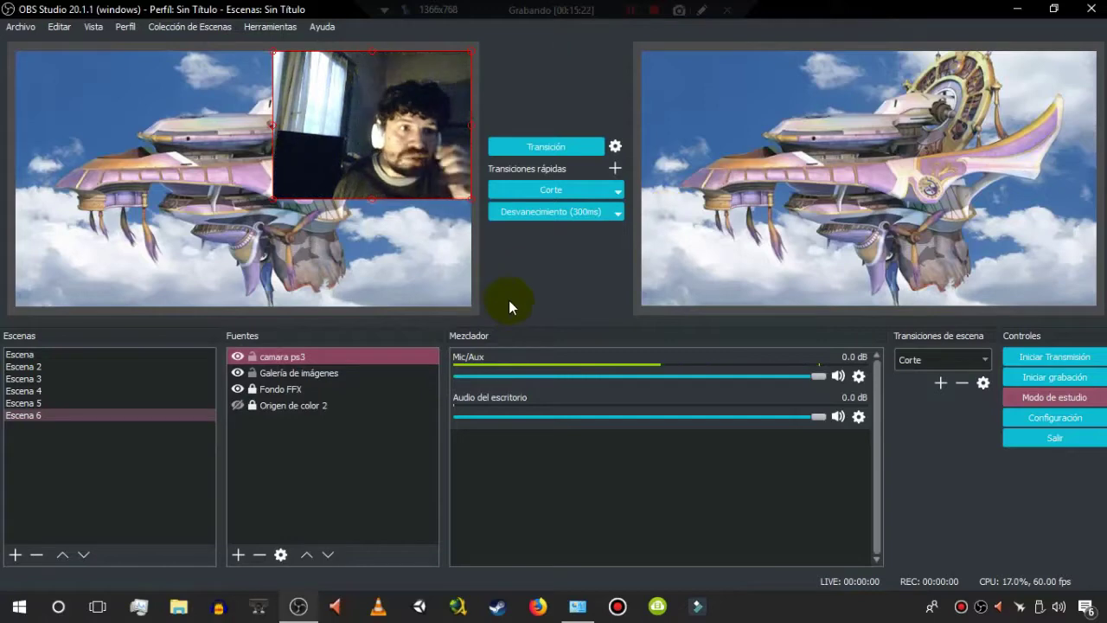
- Add a new window capture source named Capturar Ventana 3 to Escena 6 and make it visible
click(430, 404)
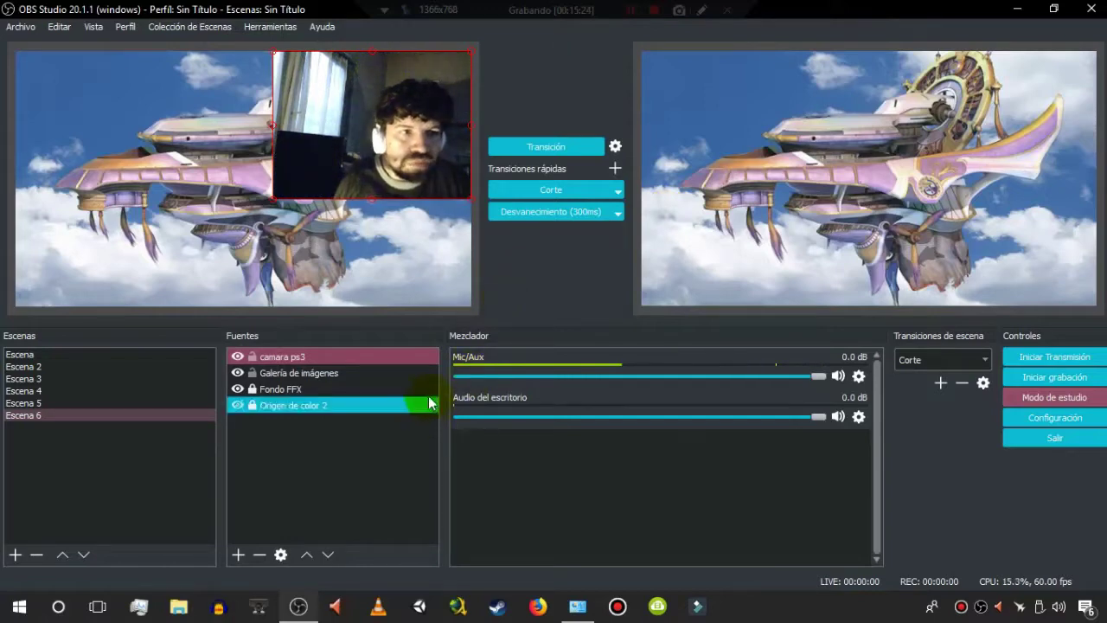
click(110, 484)
click(237, 552)
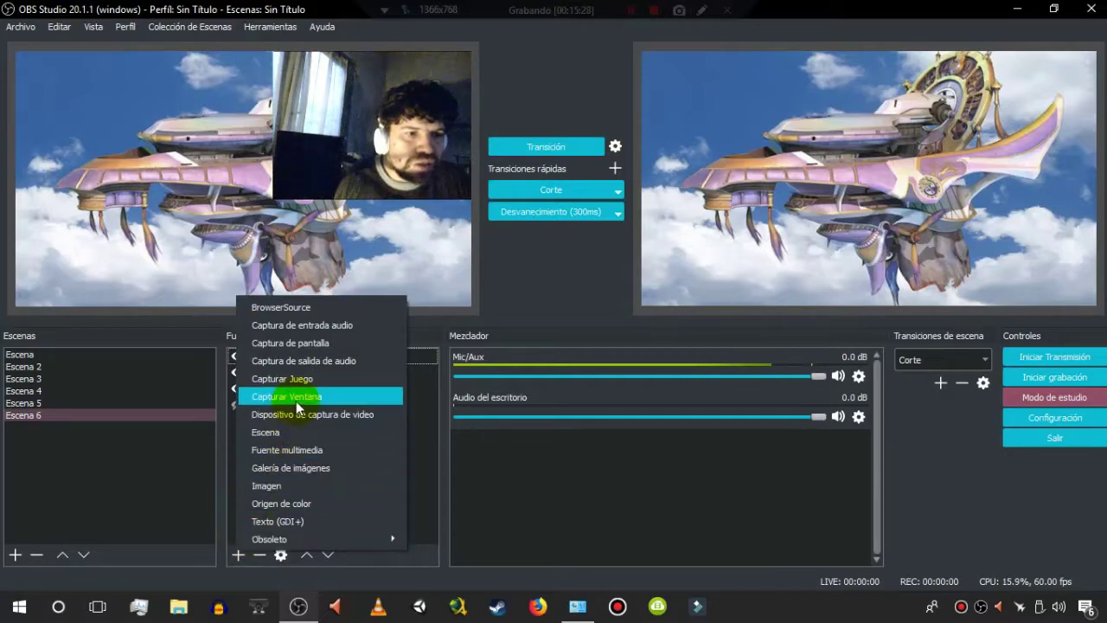
click(296, 398)
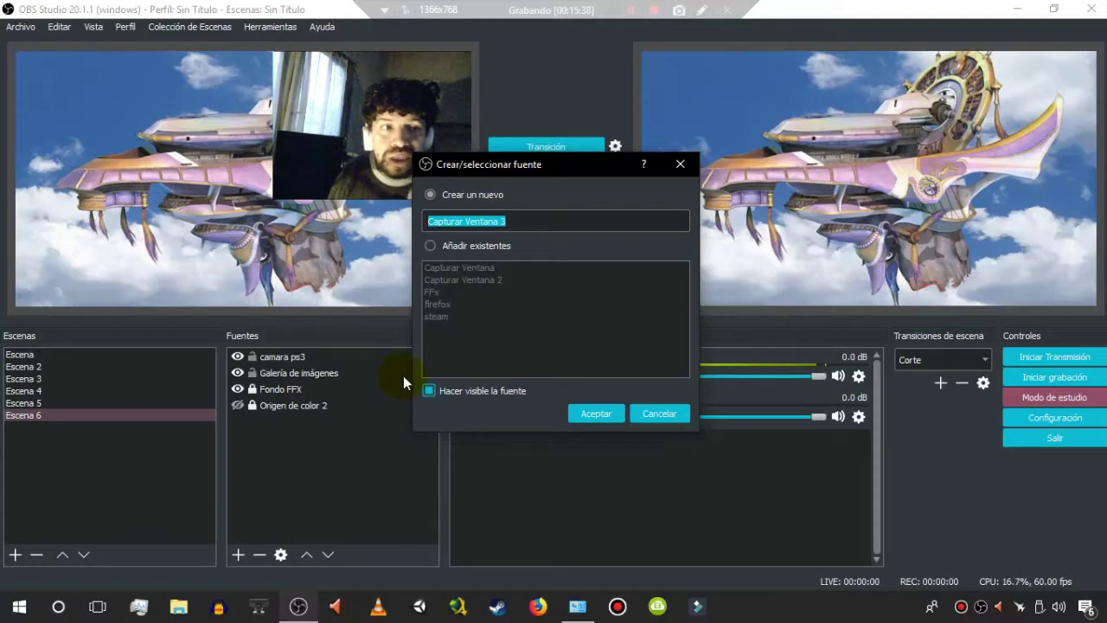
click(601, 414)
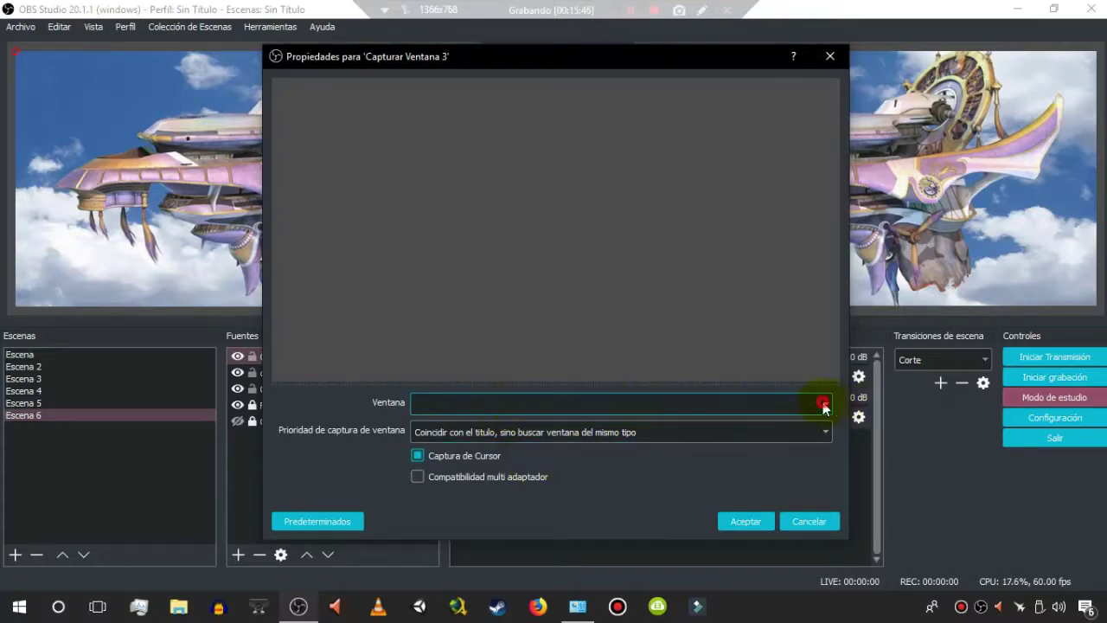
- Set the window capture to [explorer.exe]: Todos los elementos de Panel de control, keeping cursor capture on, and accept its properties
click(589, 607)
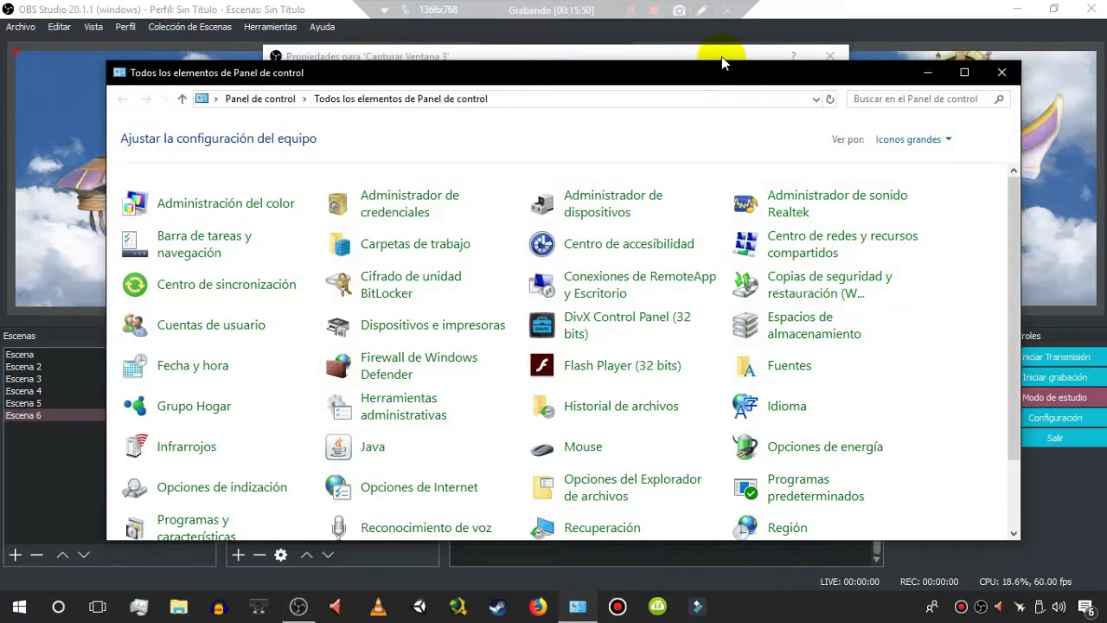
click(721, 57)
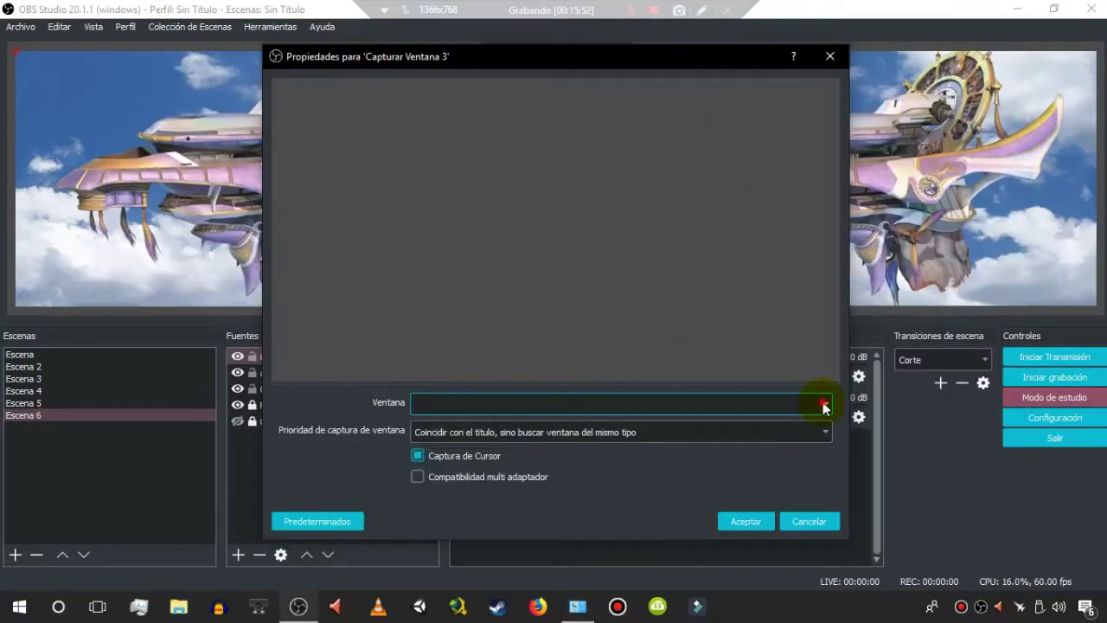
click(746, 521)
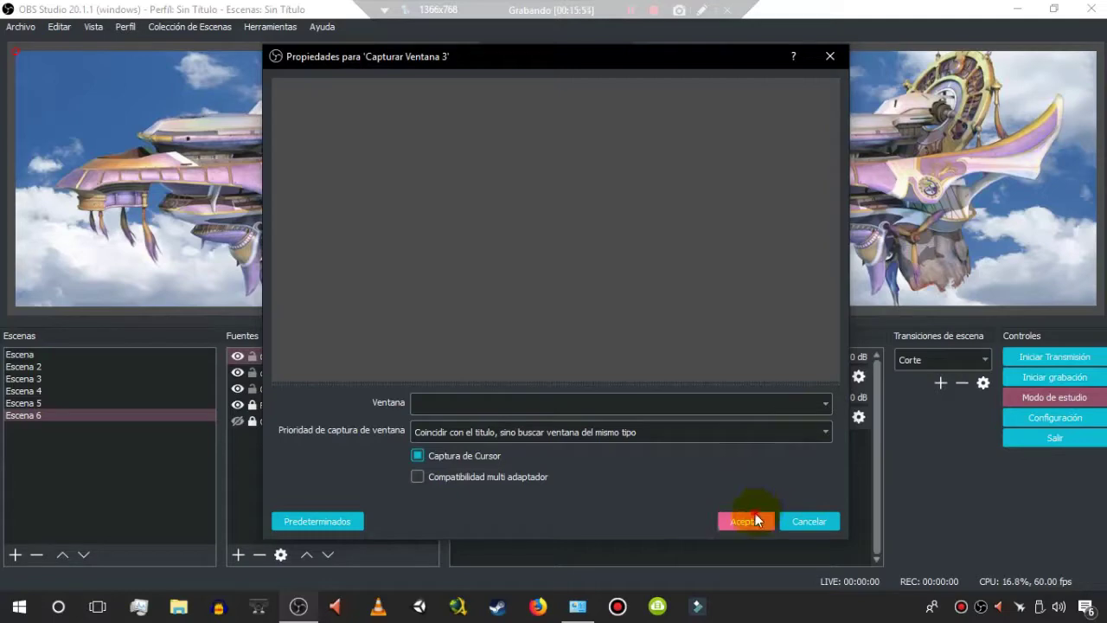
double_click(355, 363)
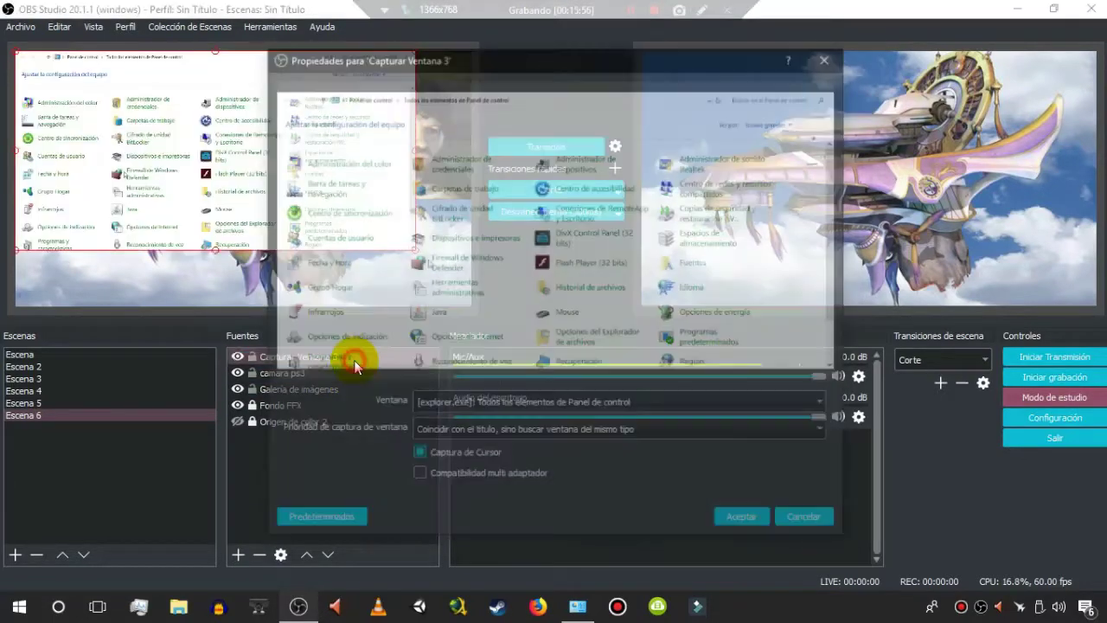
click(549, 405)
click(553, 410)
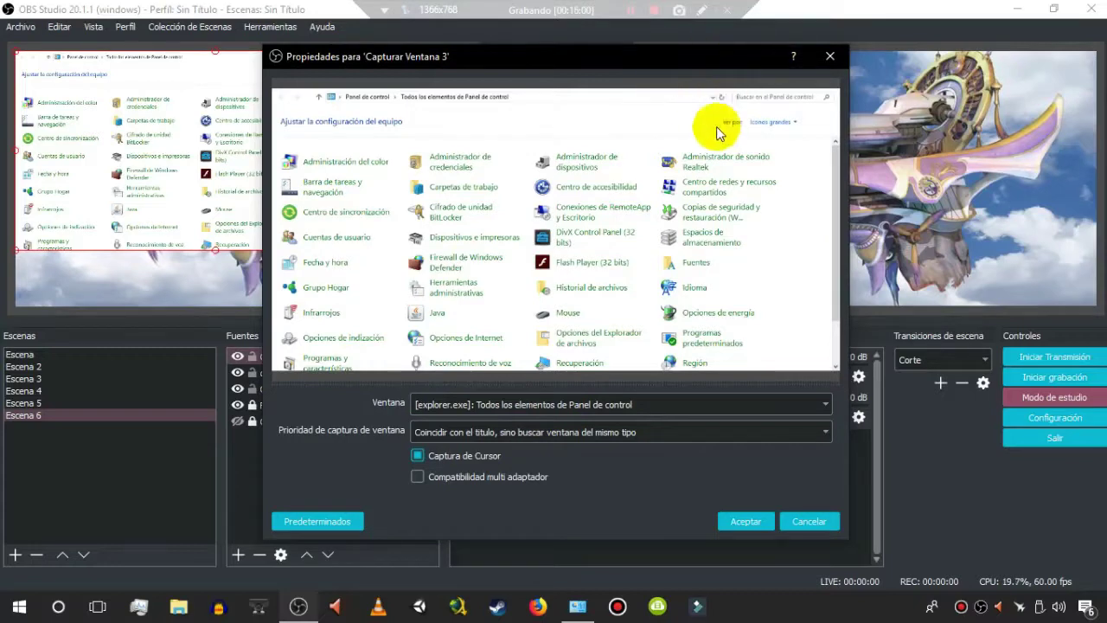
click(729, 521)
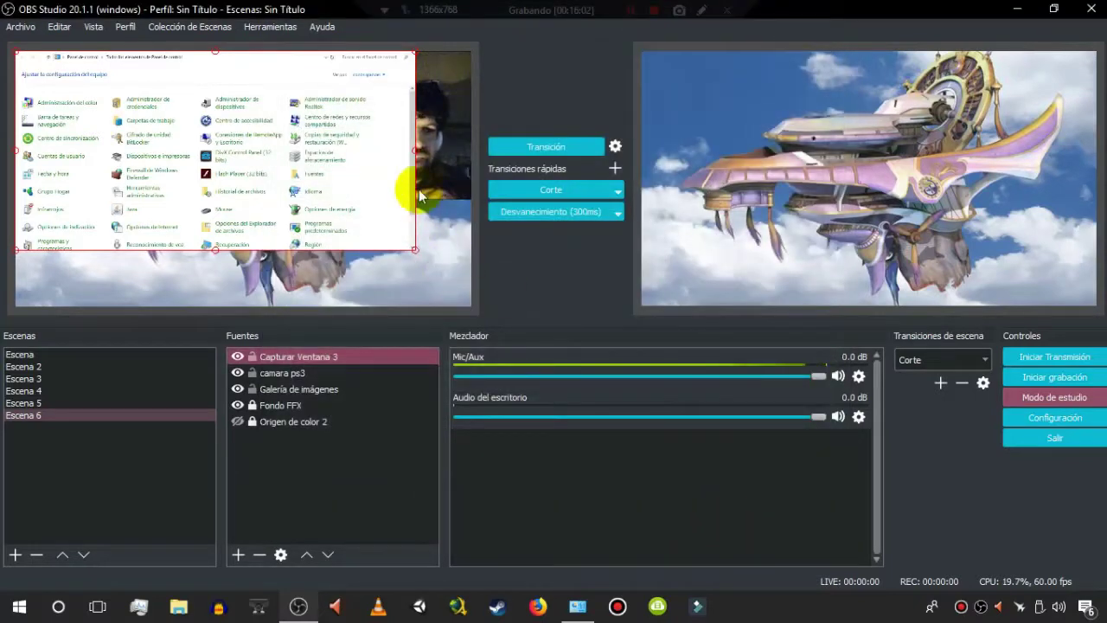
- Reorder the sources so that Capturar Ventana 3 sits directly below camara ps3
click(286, 373)
click(285, 362)
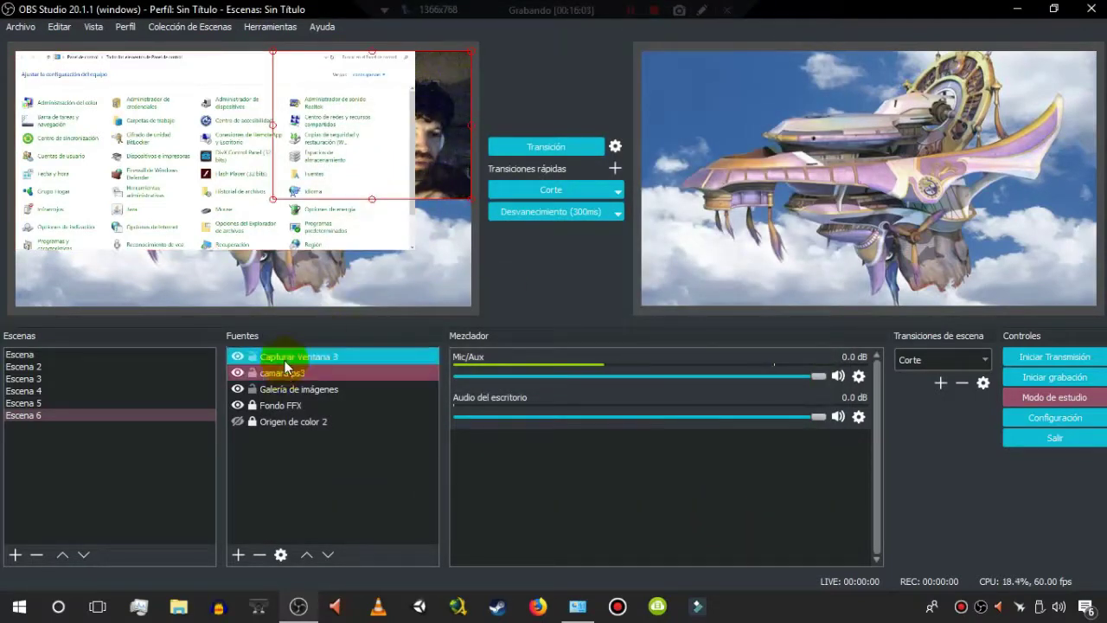
drag(286, 362, 284, 382)
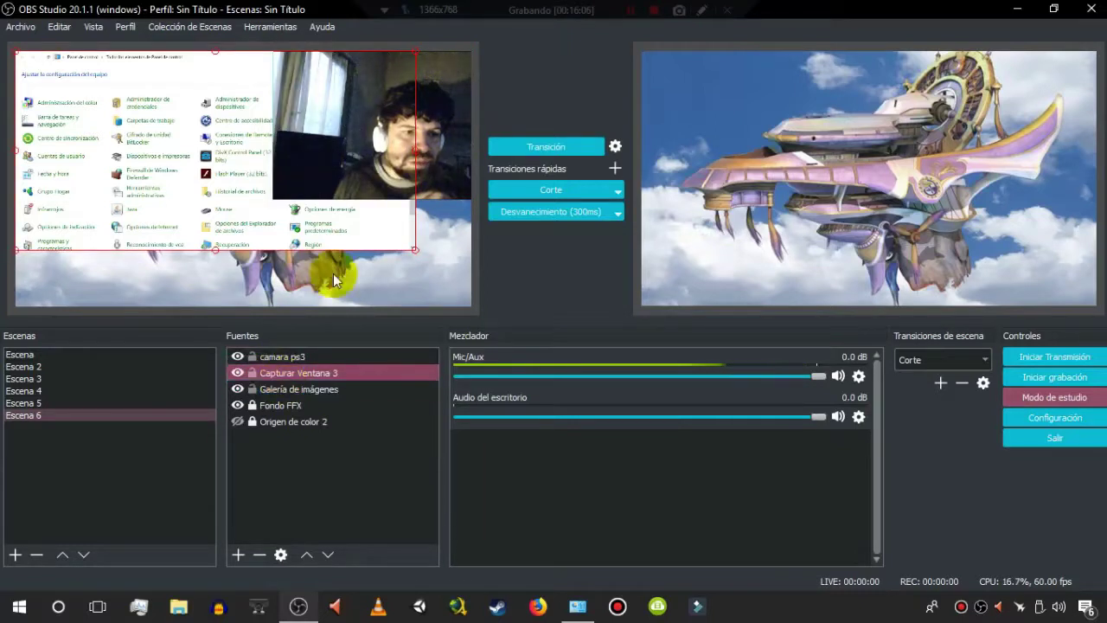
click(445, 143)
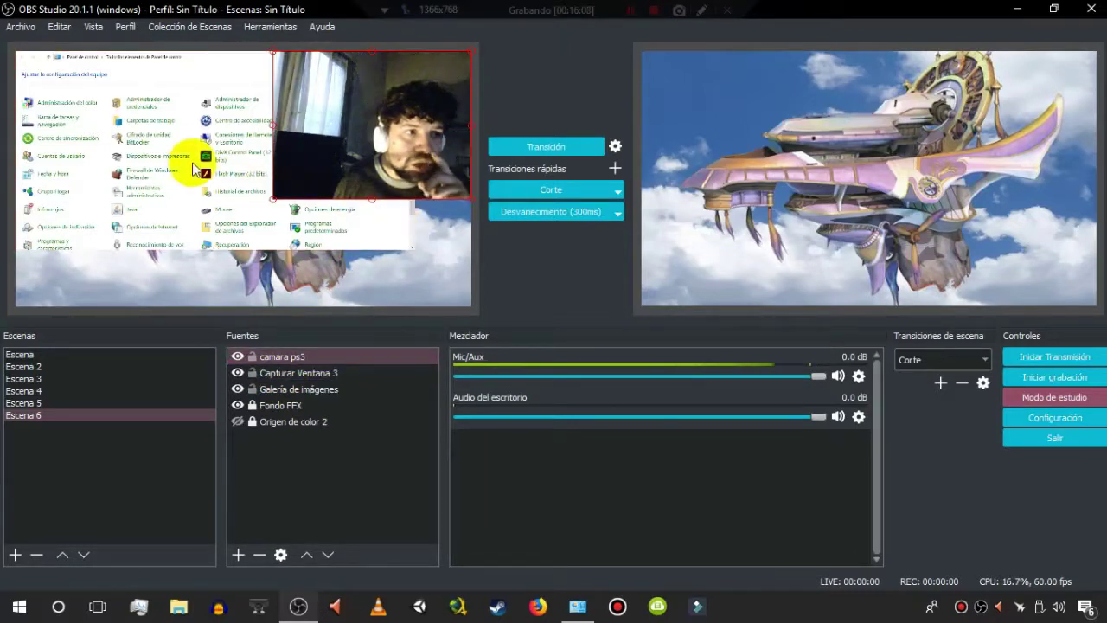
- Shrink the Control Panel window capture to just over half the canvas width and place it in the canvas's lower-left corner
click(186, 139)
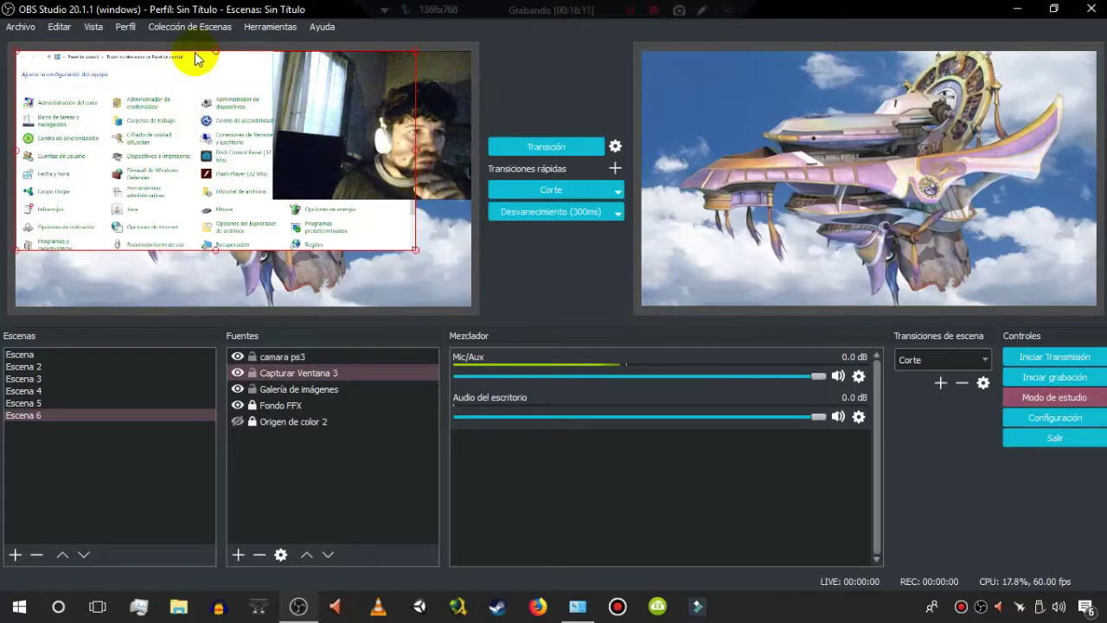
mouse_move(195, 55)
mouse_down()
mouse_move(216, 141)
mouse_move(239, 69)
mouse_move(205, 66)
mouse_up()
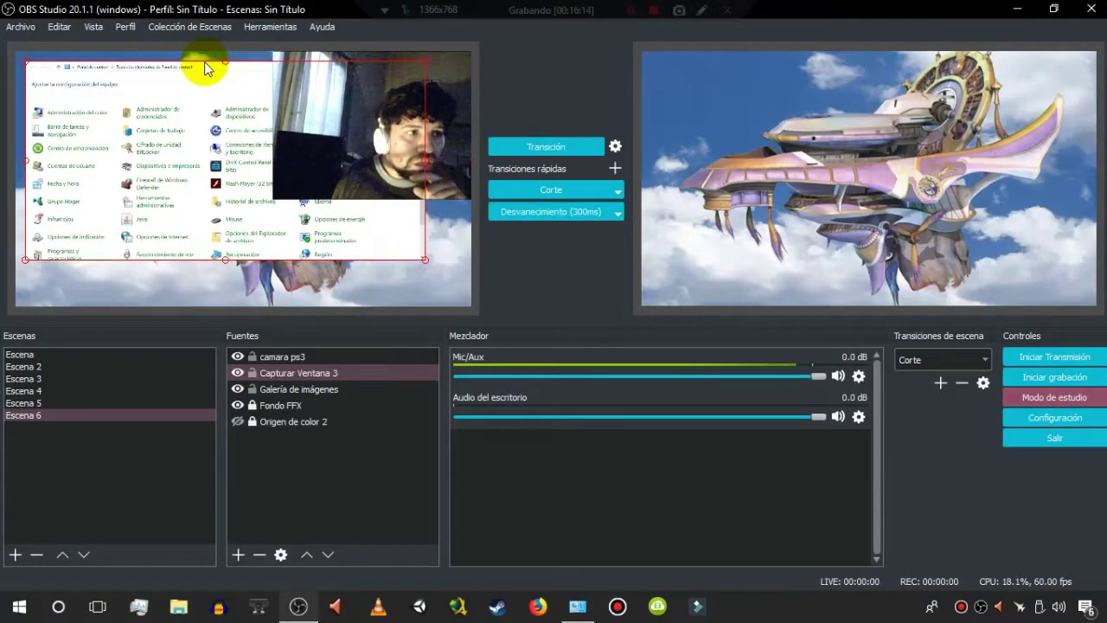
drag(427, 155, 184, 101)
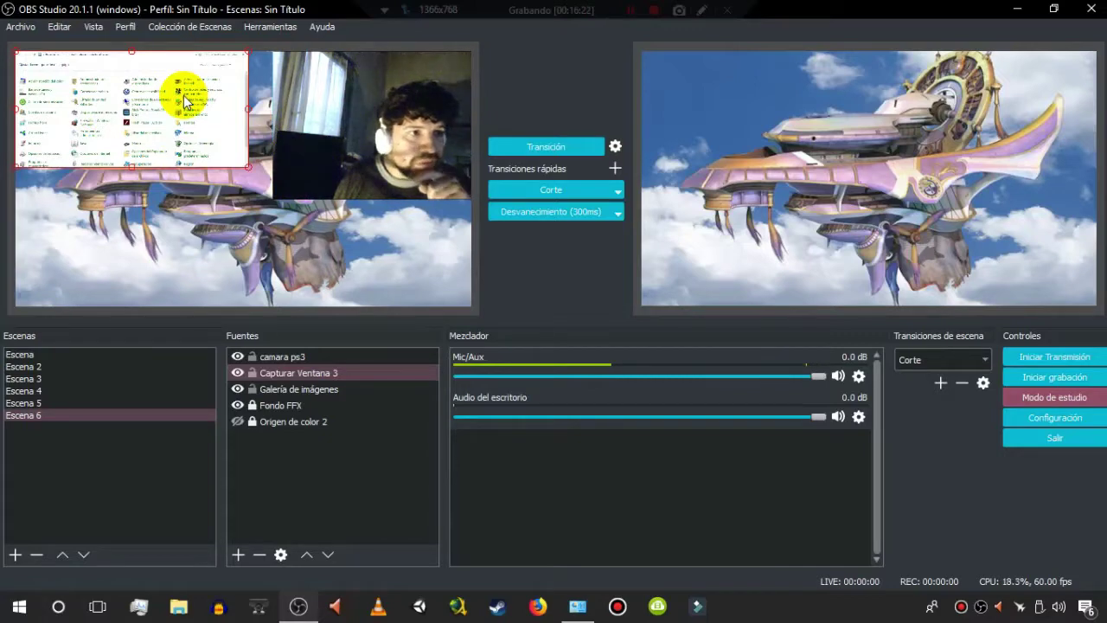
drag(246, 109, 269, 101)
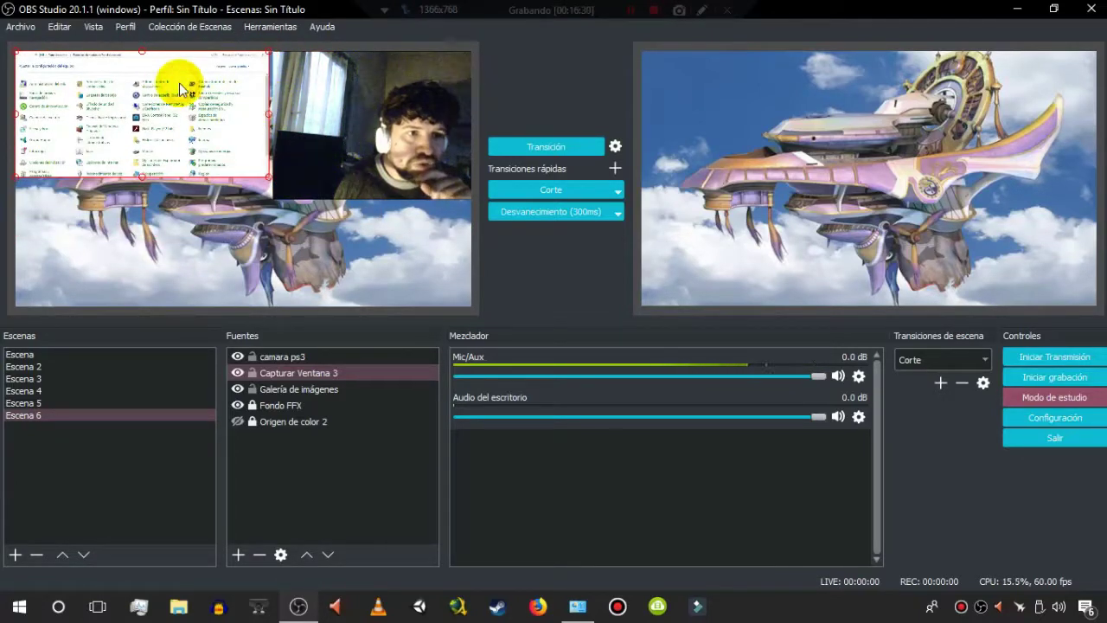
drag(178, 82, 173, 211)
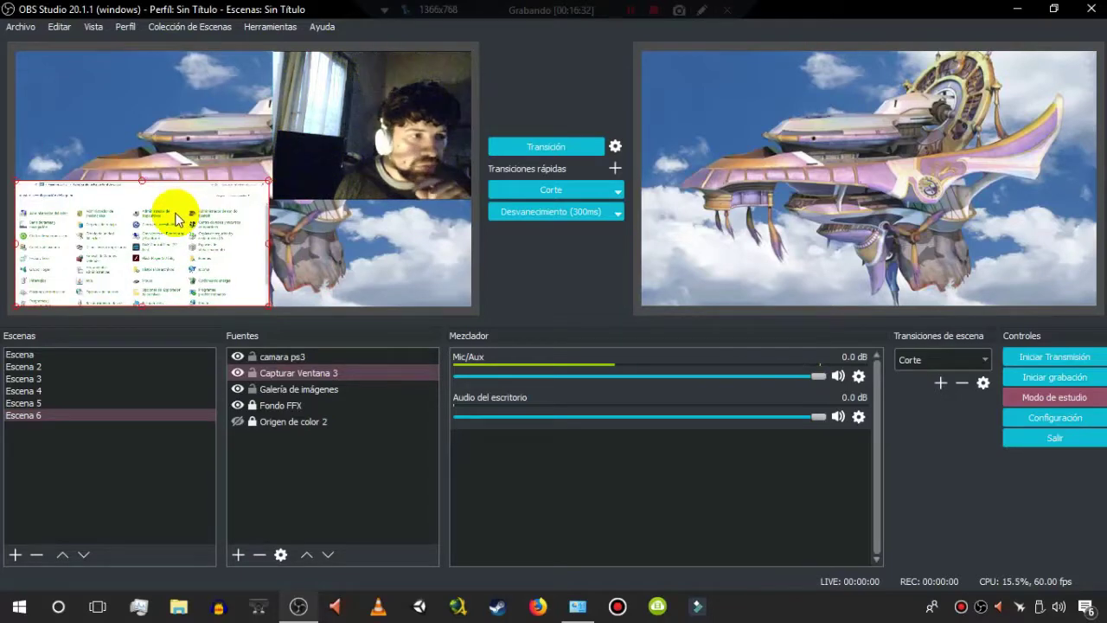
click(235, 98)
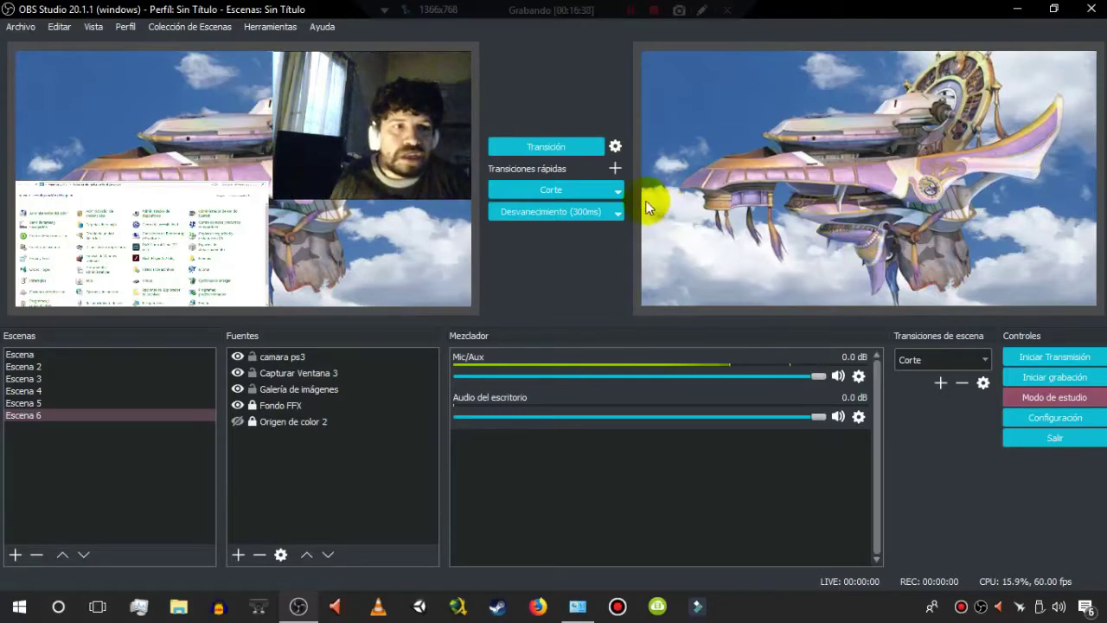
click(171, 247)
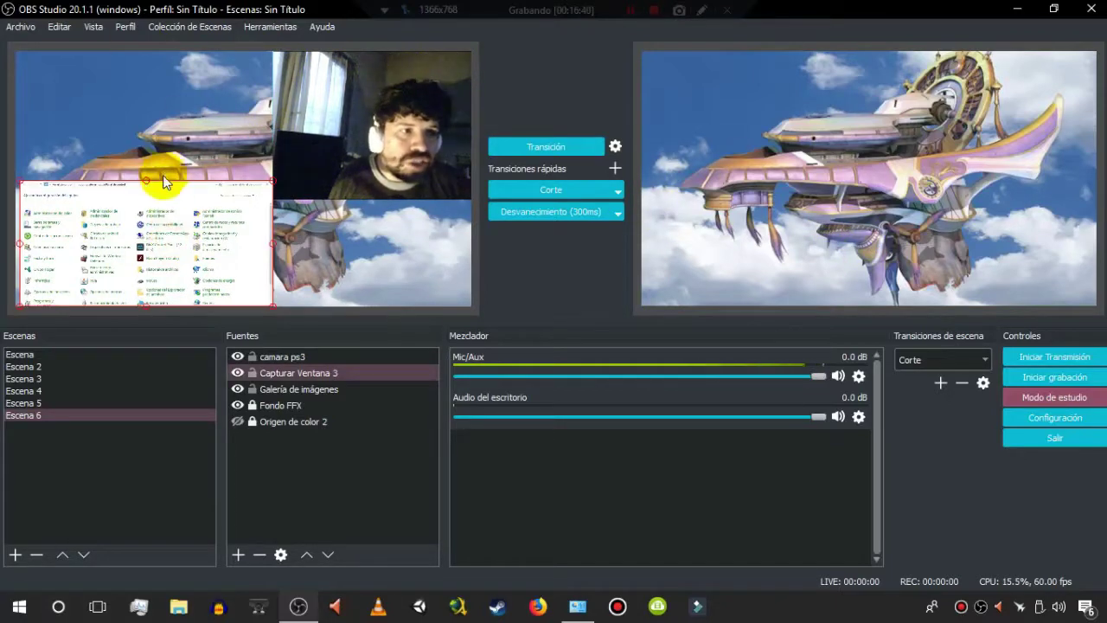
- Transition Escena 6 to the program output, load Escena 5 in the preview and transition to it
click(511, 152)
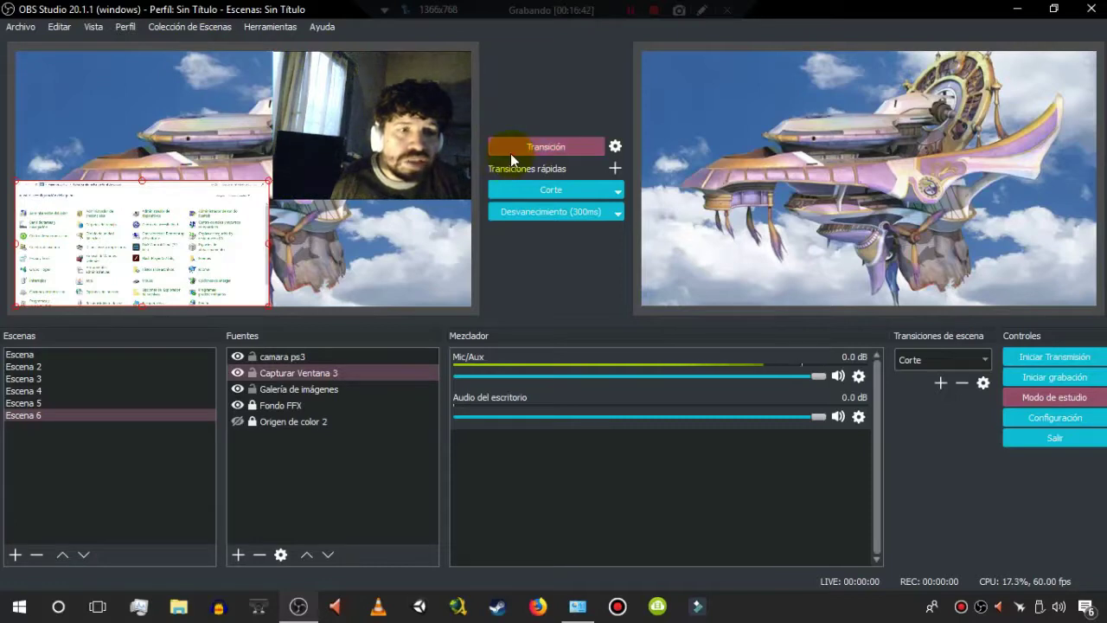
click(26, 403)
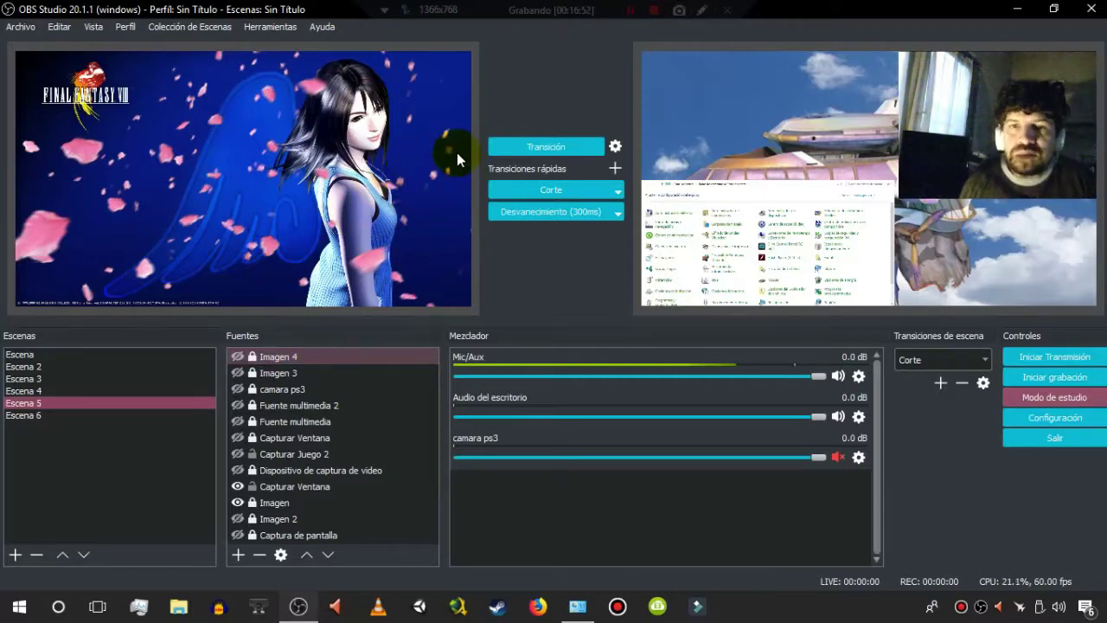
click(571, 147)
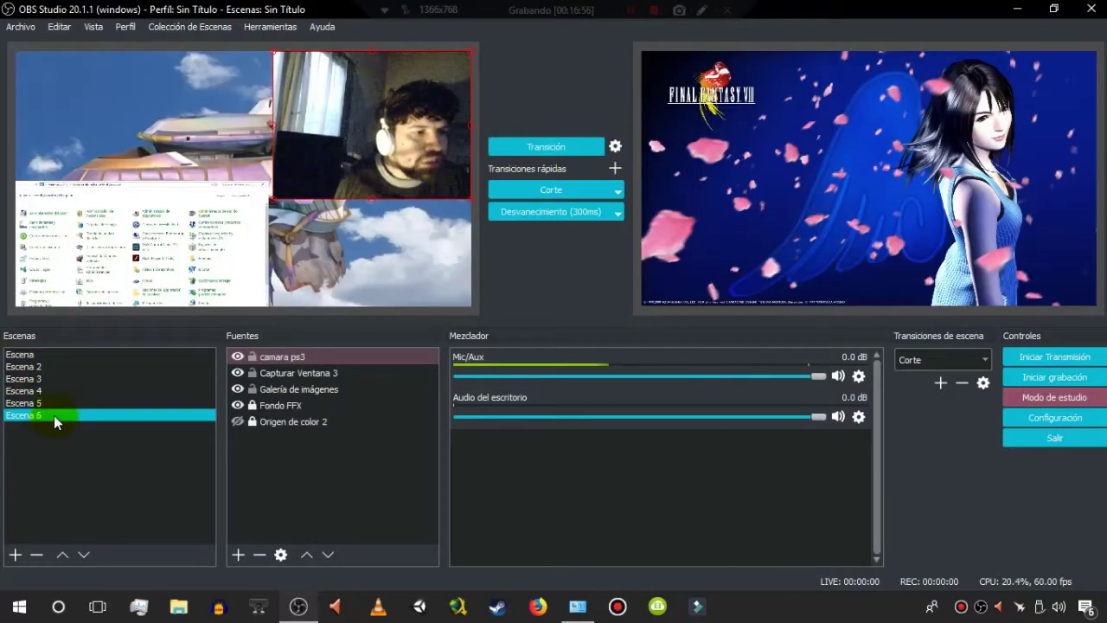
- Switch the program output to Escena 6 and back to Escena 5 using Transición
click(560, 143)
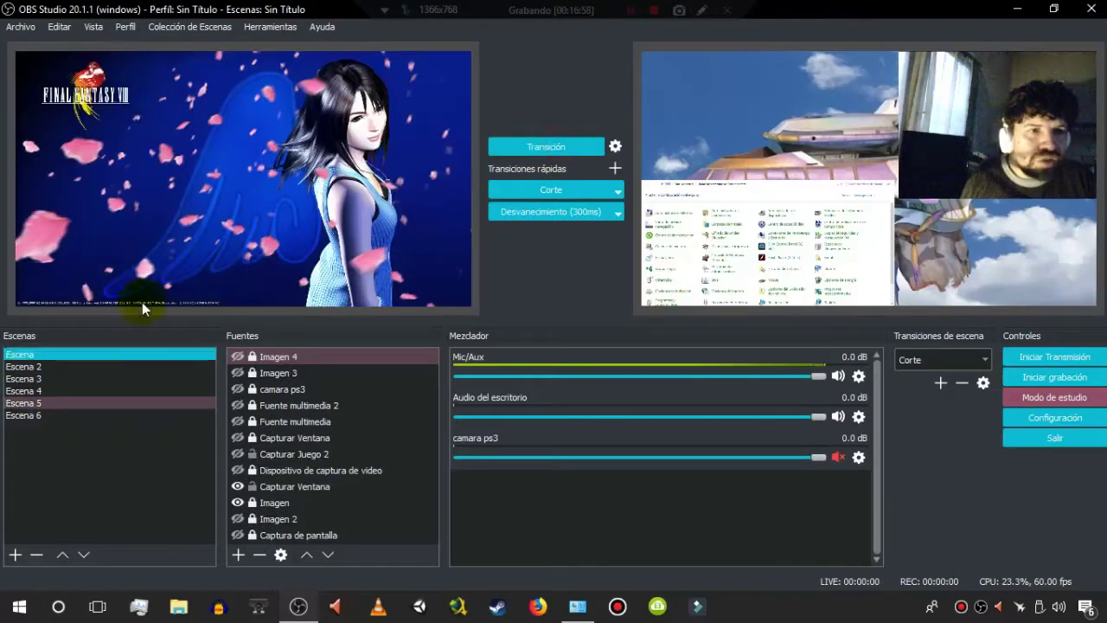
click(213, 121)
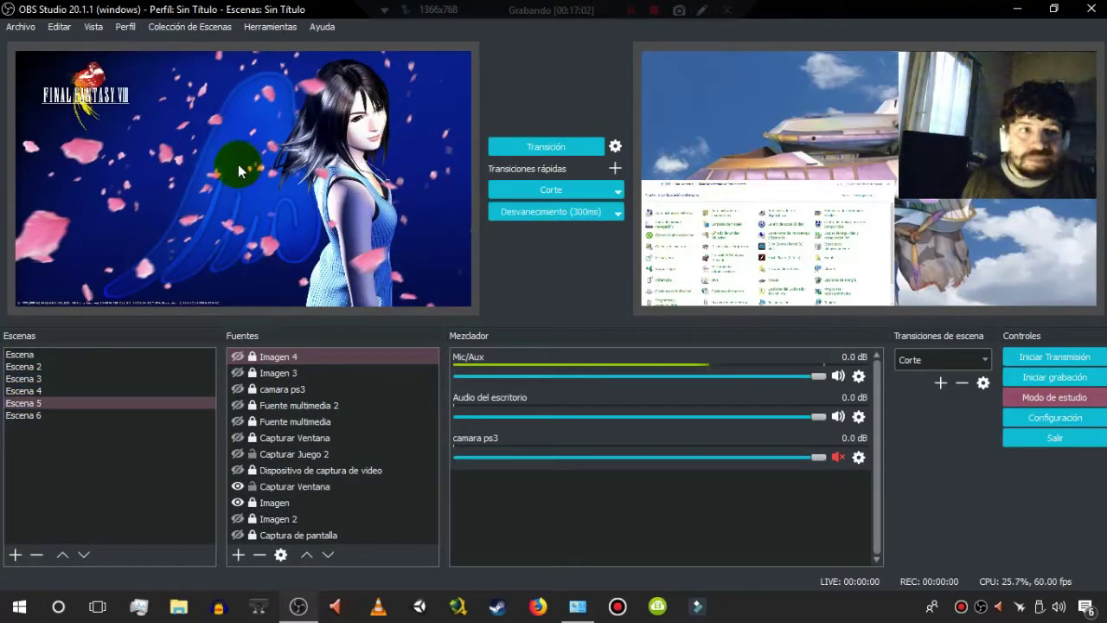
click(519, 152)
click(563, 147)
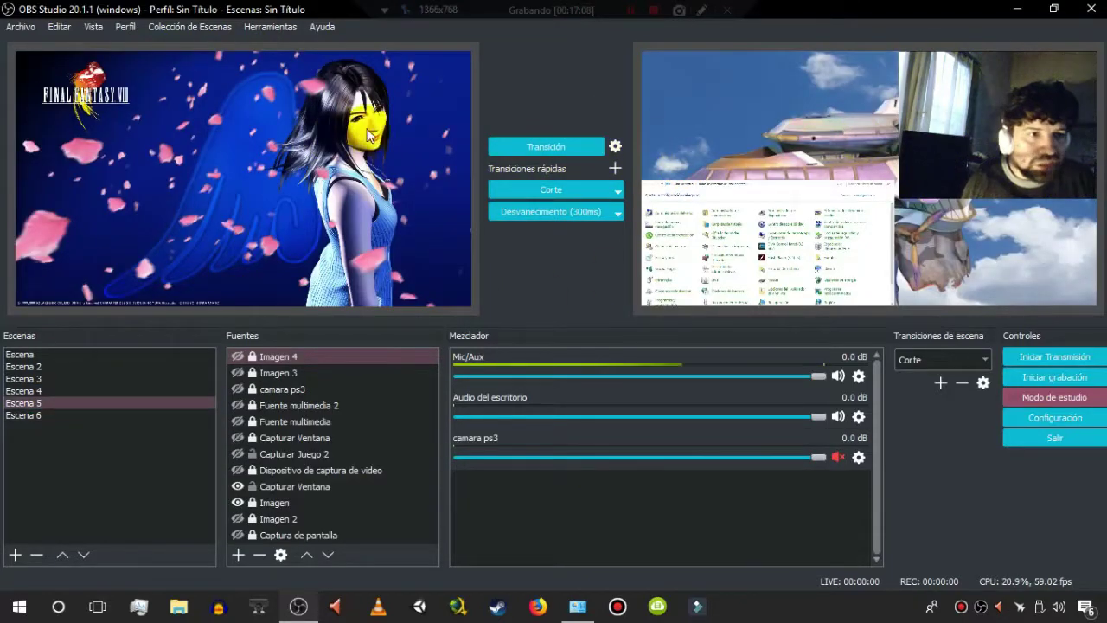
click(568, 144)
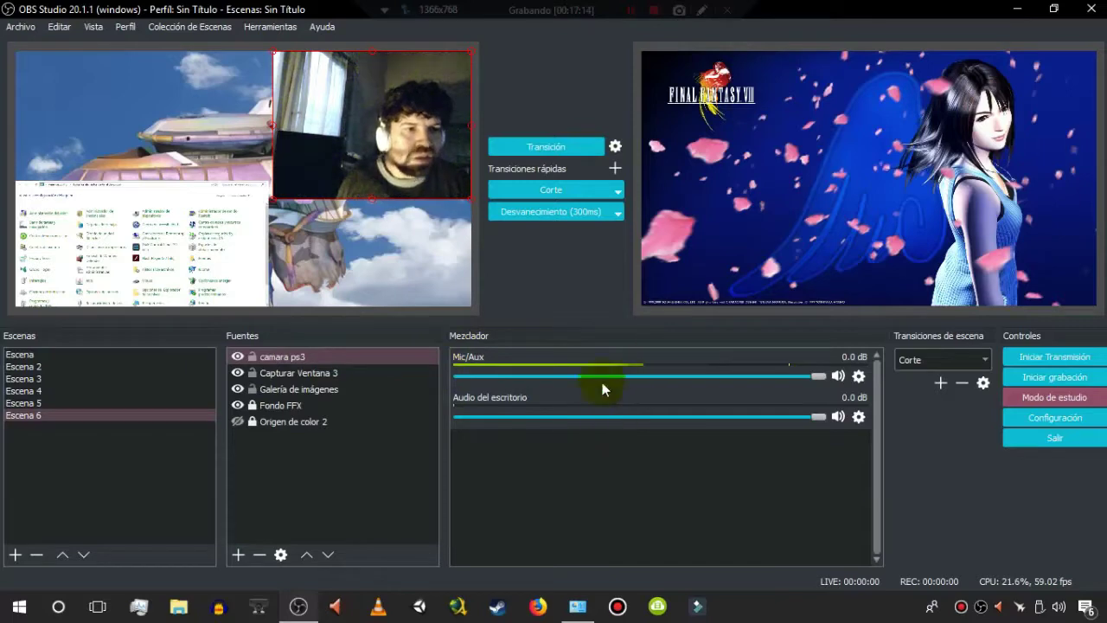
- Add a new game capture source named Capturar Juego 3 to Escena 6 and make it visible
click(238, 555)
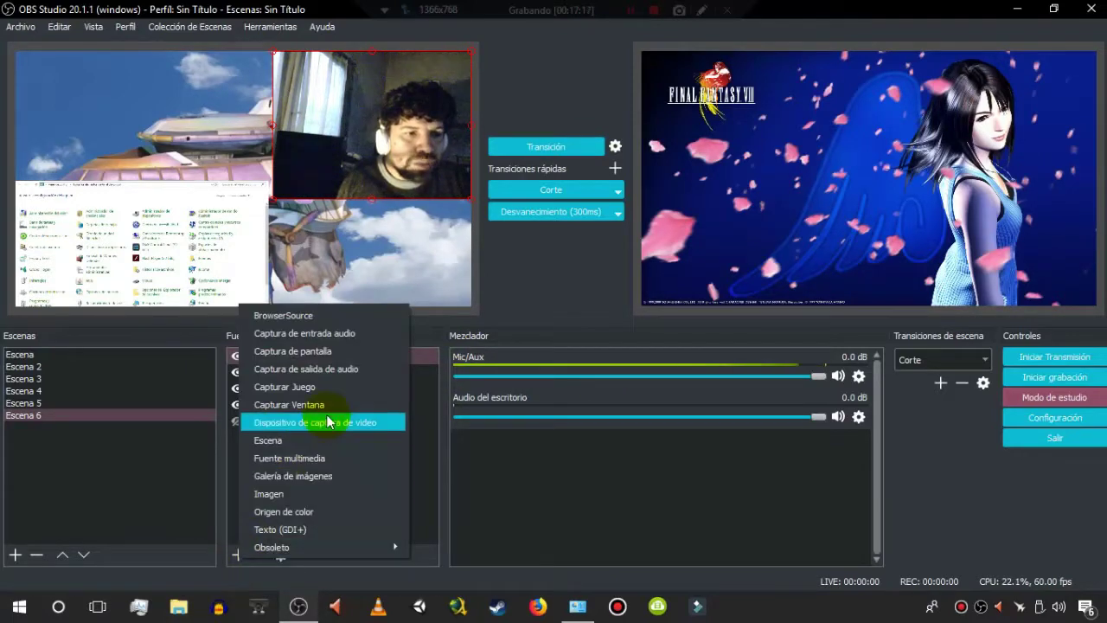
click(327, 386)
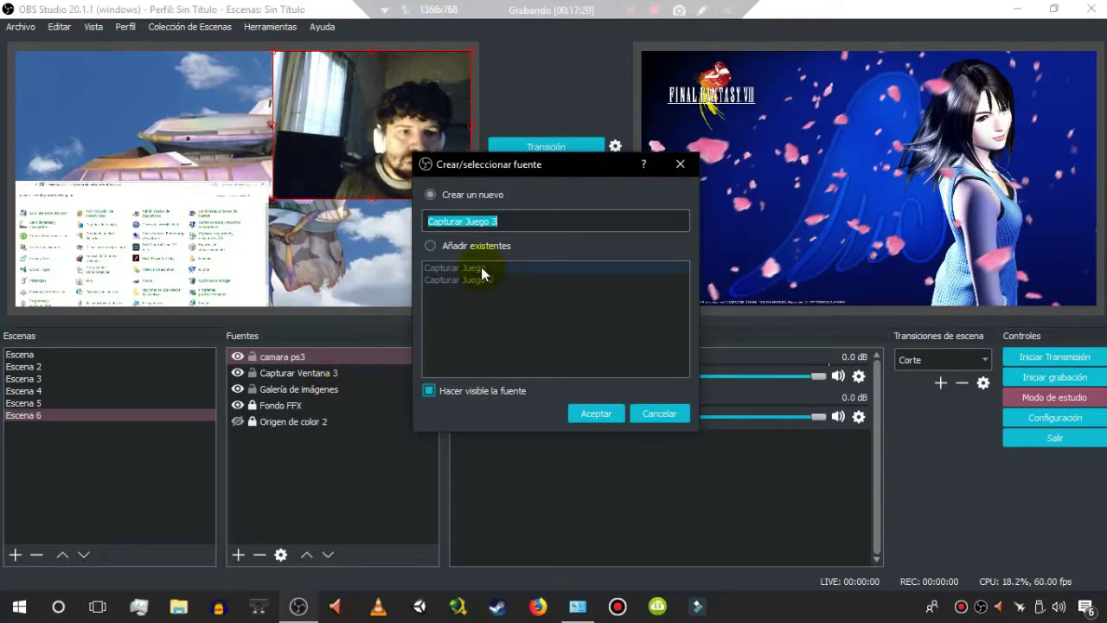
click(484, 245)
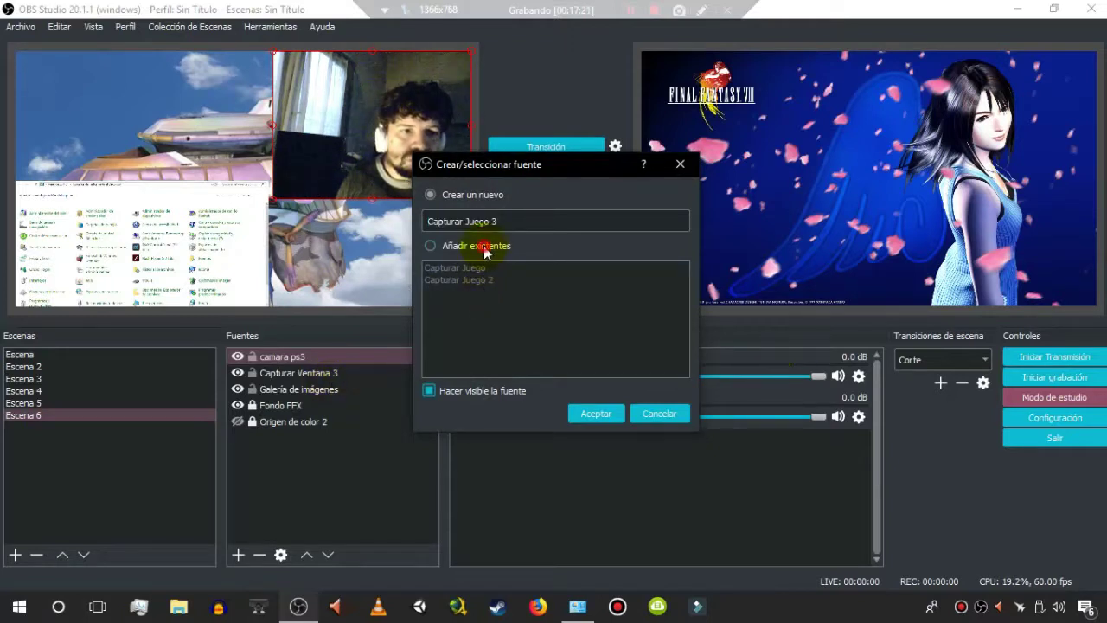
click(479, 197)
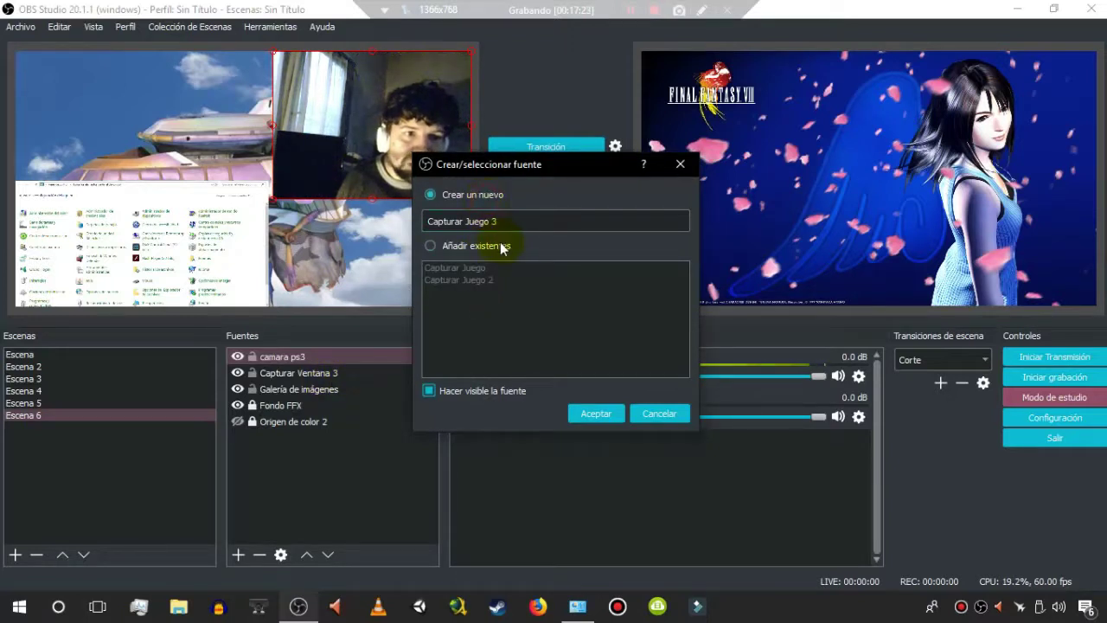
click(576, 412)
- Examine the Modo choices of the game capture, keeping Capturar cualquier aplicación a pantalla completa
click(634, 370)
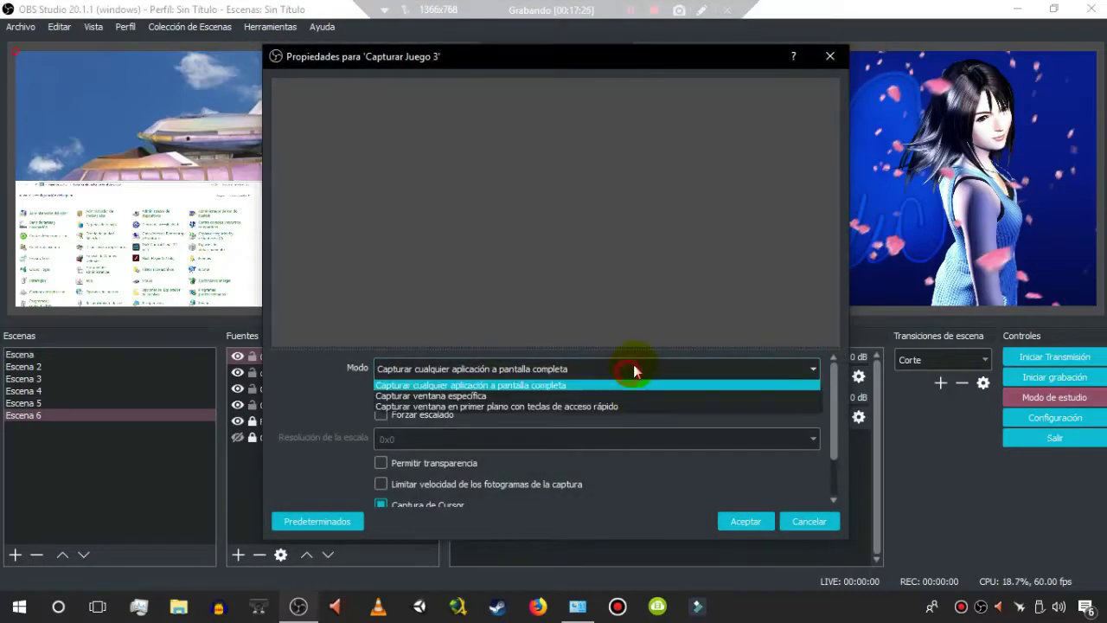
click(634, 364)
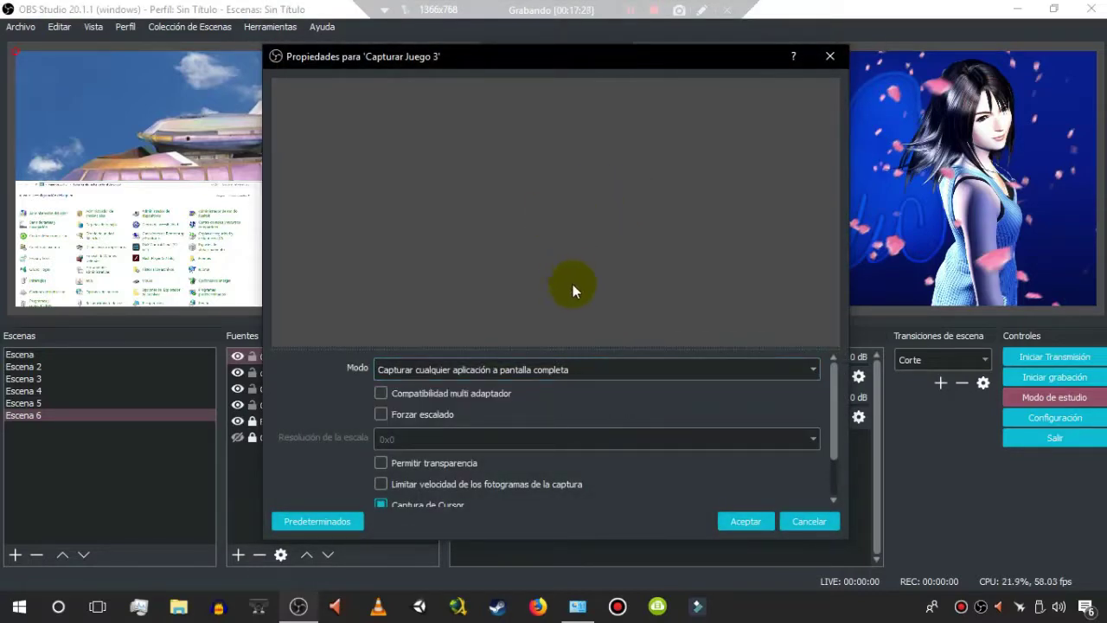
click(583, 370)
click(582, 372)
click(582, 371)
click(582, 372)
click(582, 371)
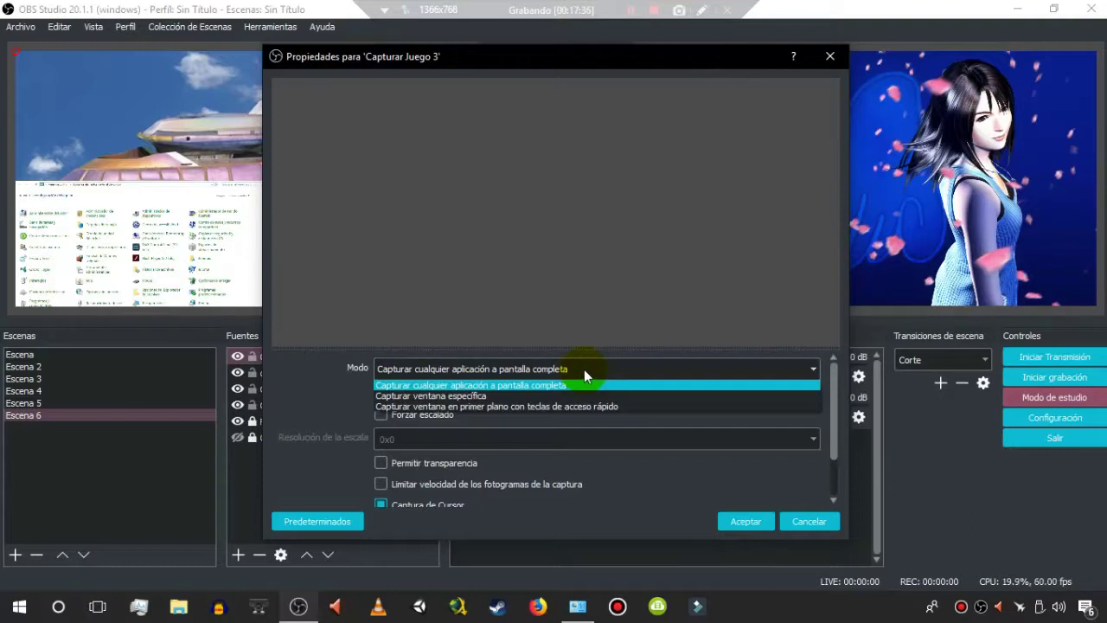
click(588, 368)
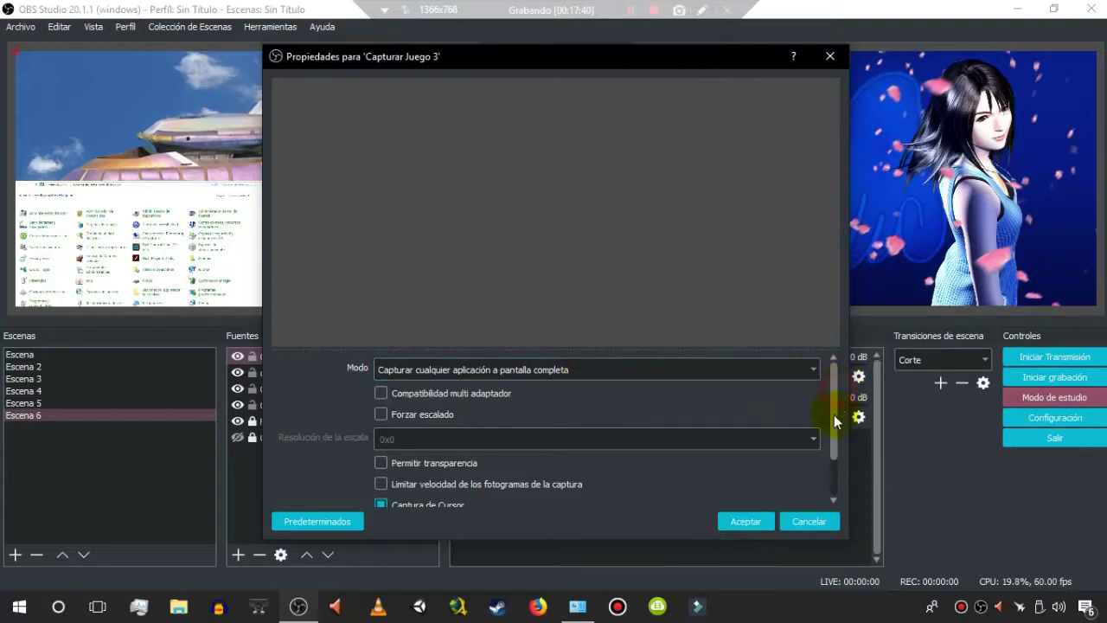
- Enable Limitar velocidad de los fotogramas de la captura for Capturar Juego 3 and accept its properties
drag(835, 421, 836, 463)
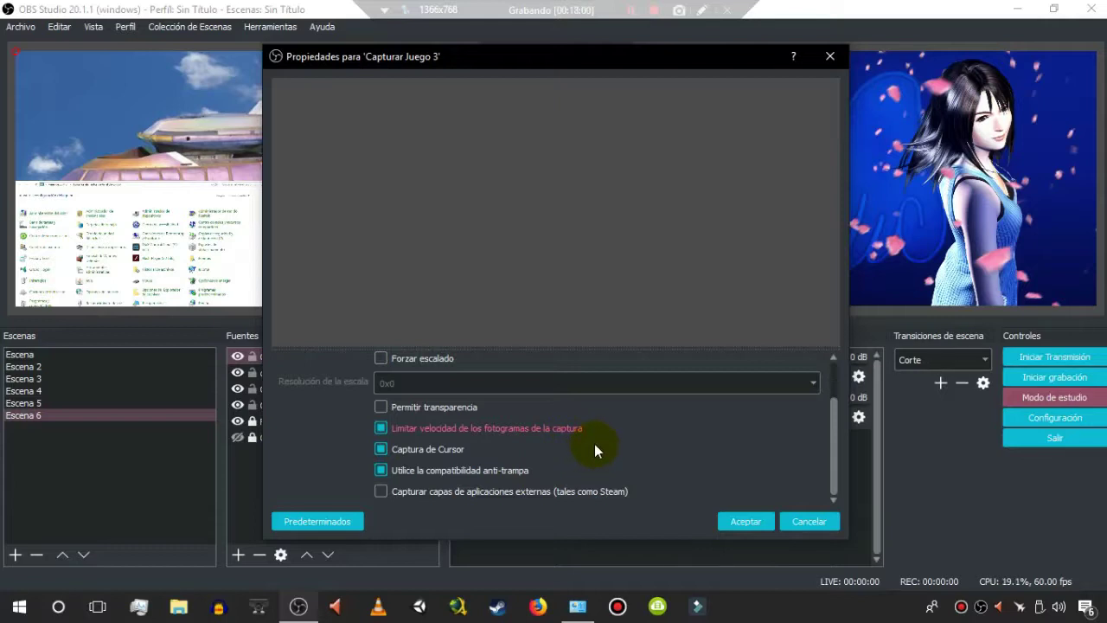
click(734, 519)
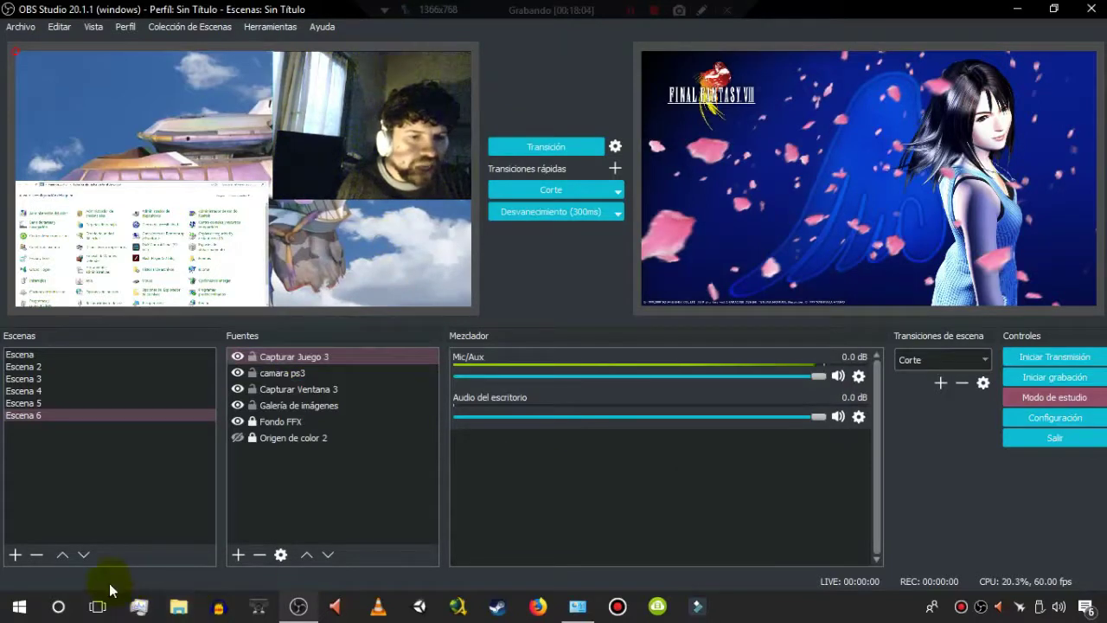
- Launch the Dolphin application from the Escritorio > emu > Dolphin folder, close the file explorer and move Dolphin's window aside
click(19, 607)
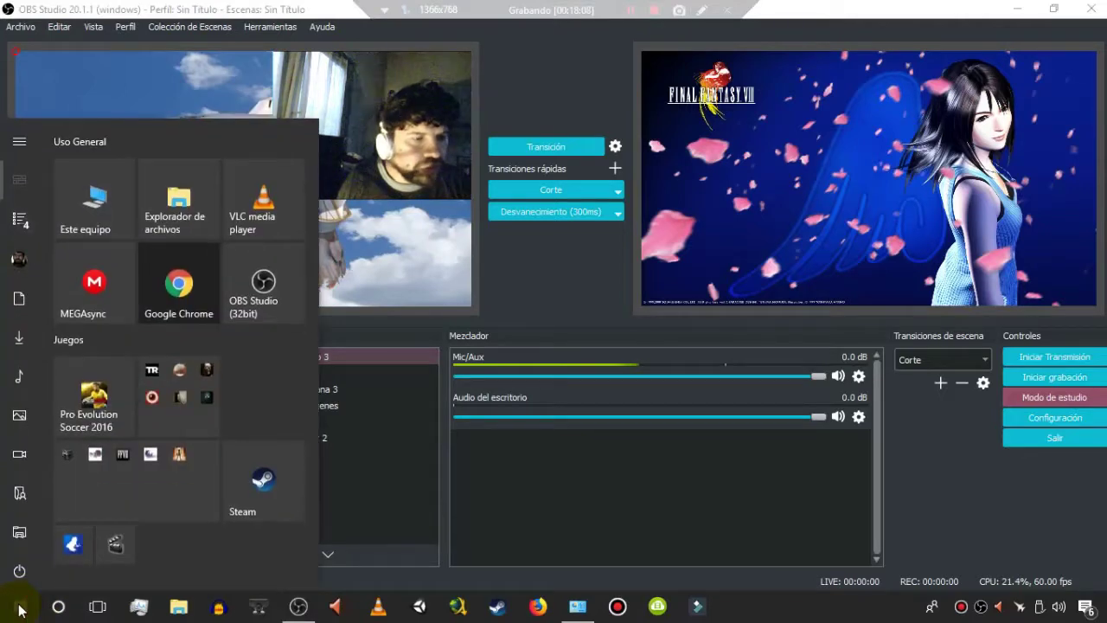
click(192, 225)
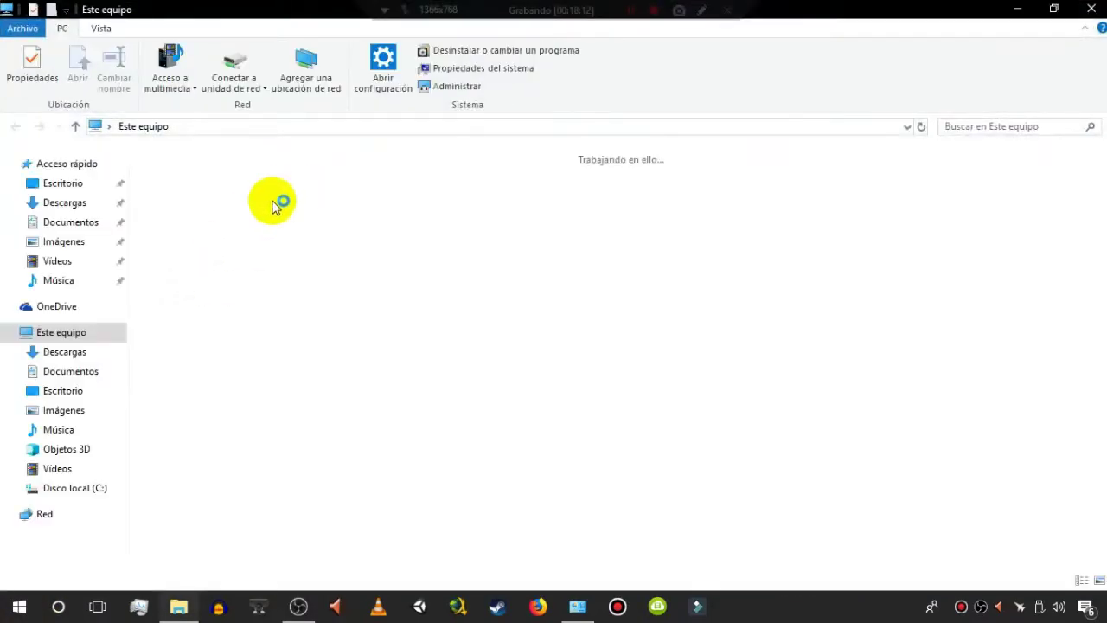
click(65, 182)
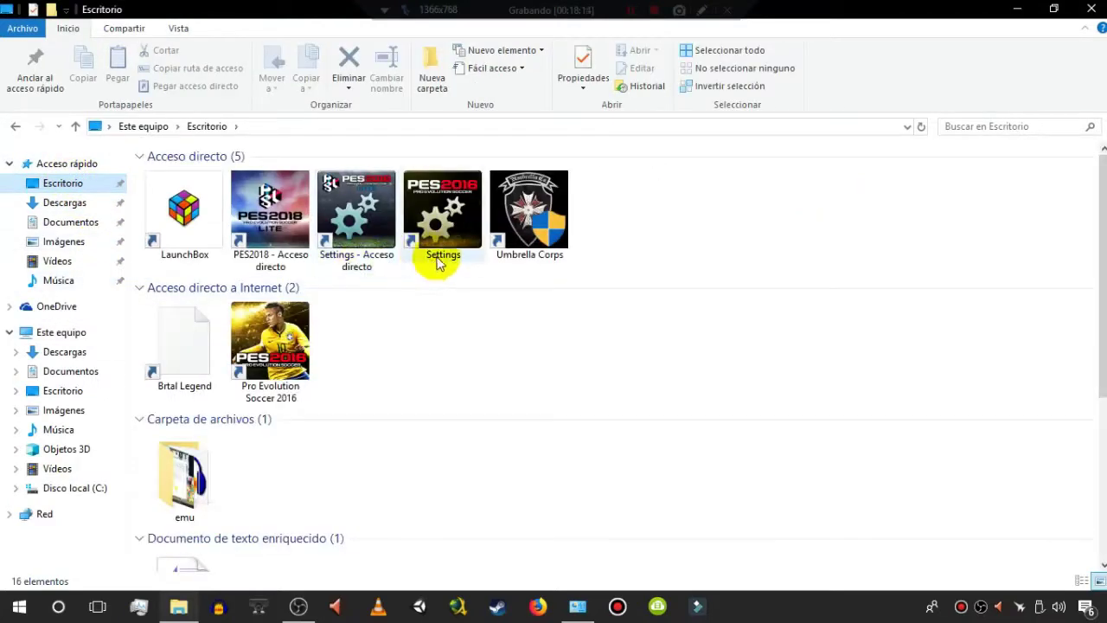
double_click(166, 481)
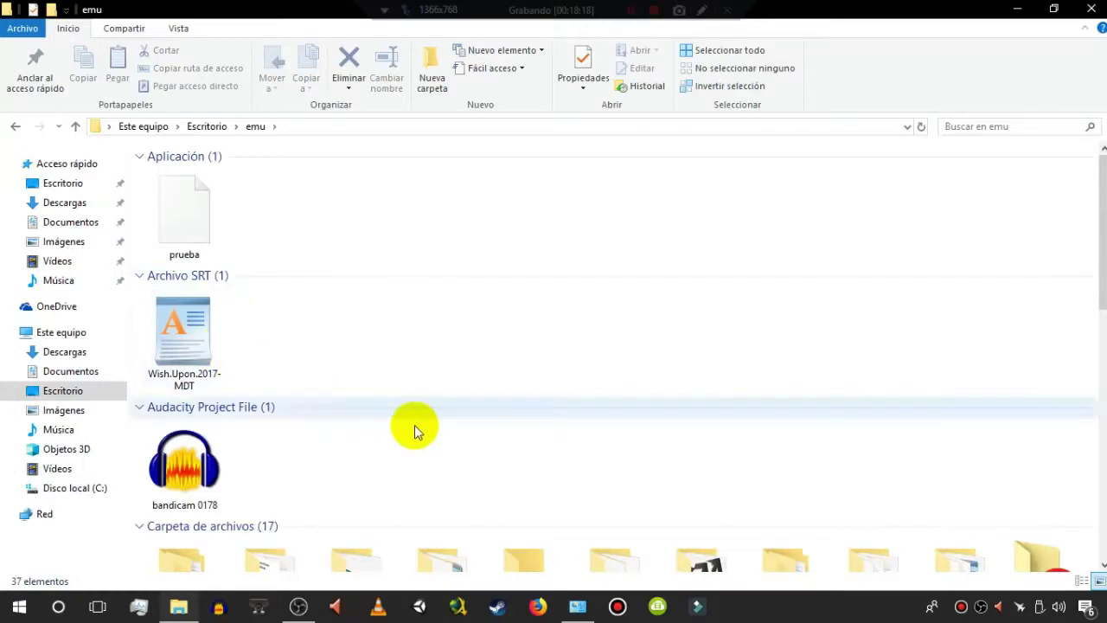
scroll(622, 356, down, 4)
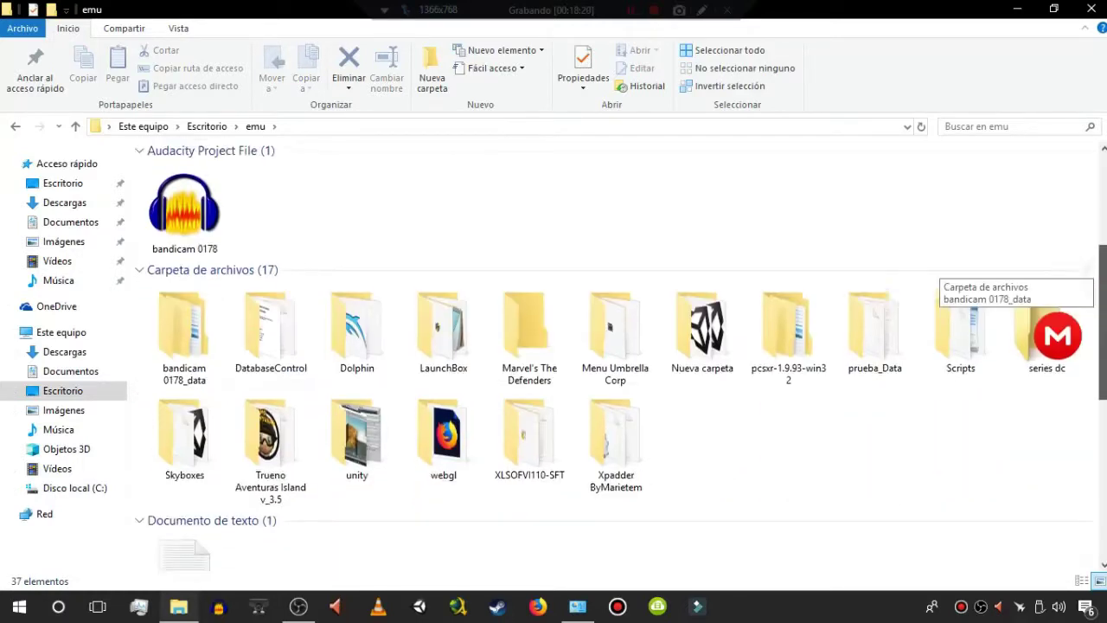
double_click(366, 254)
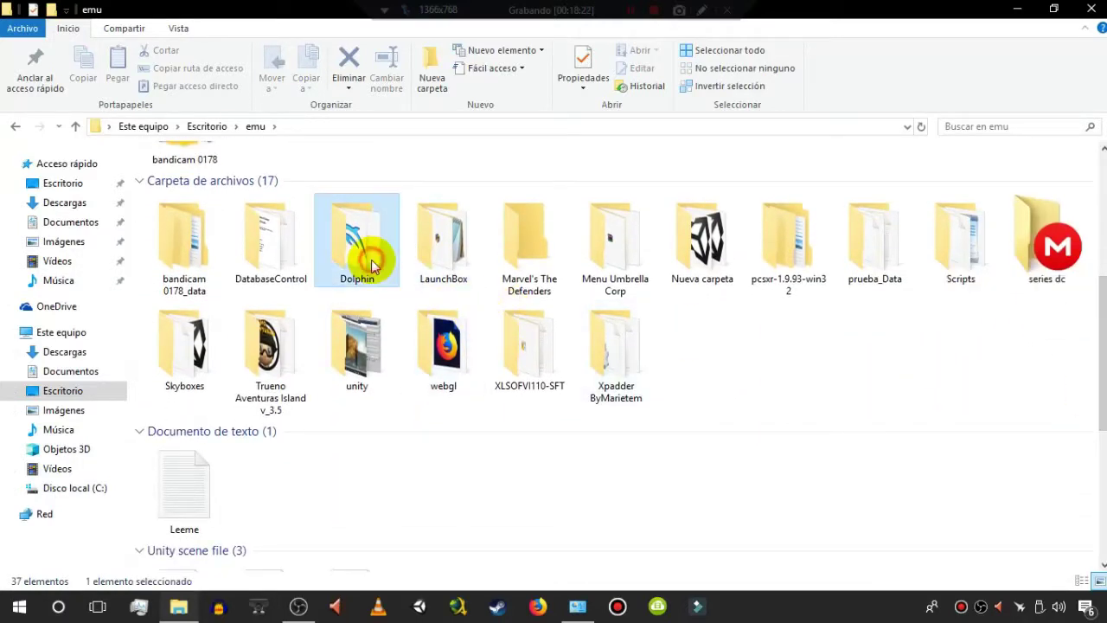
click(161, 210)
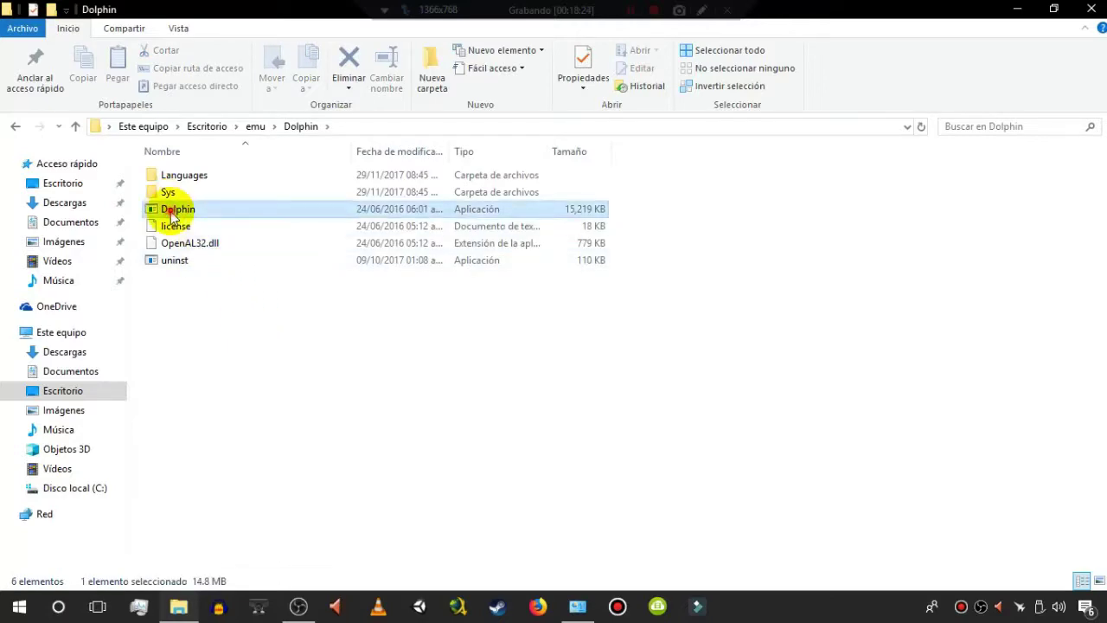
click(1091, 19)
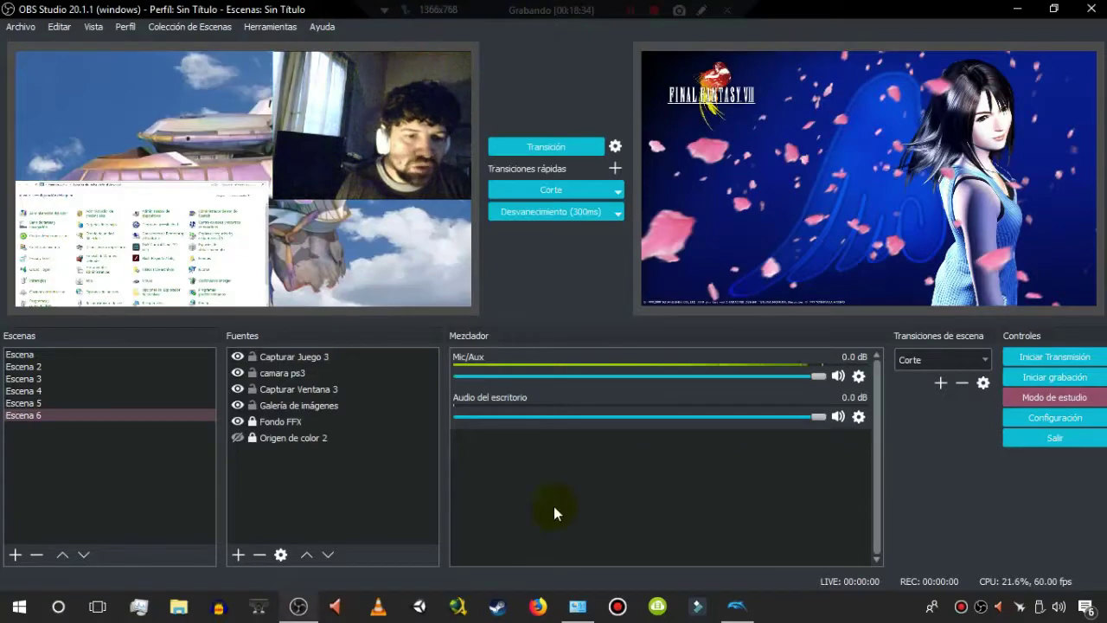
click(736, 608)
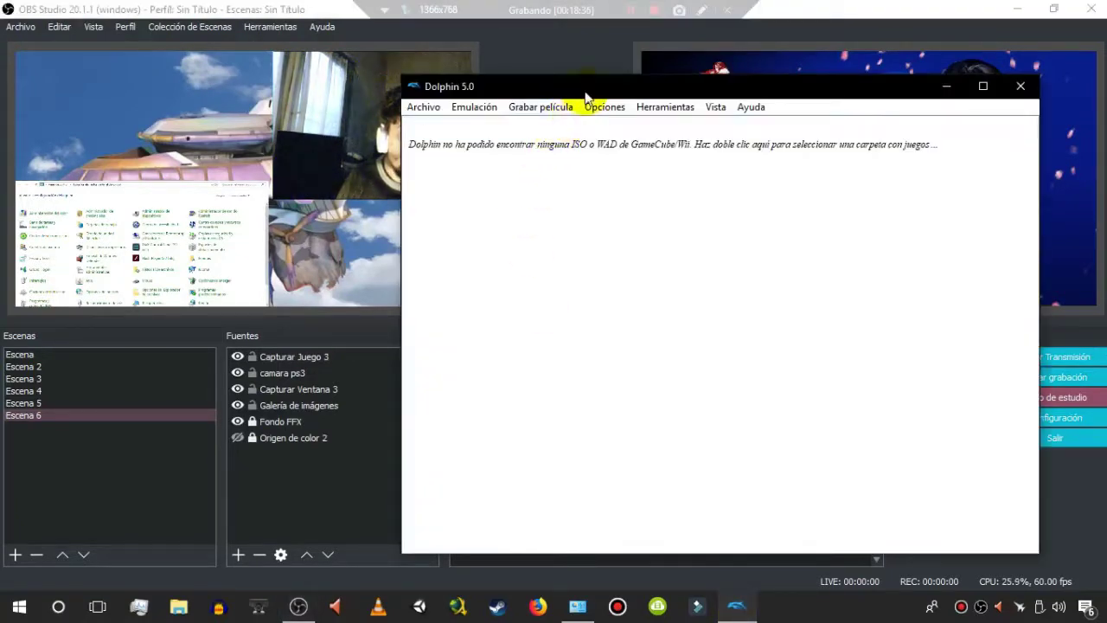
drag(587, 95, 672, 104)
- Set Capturar Juego 3 to Capturar ventana específica with [Dolphin.exe]: Dolphin 5.0 as the window, and accept
click(259, 358)
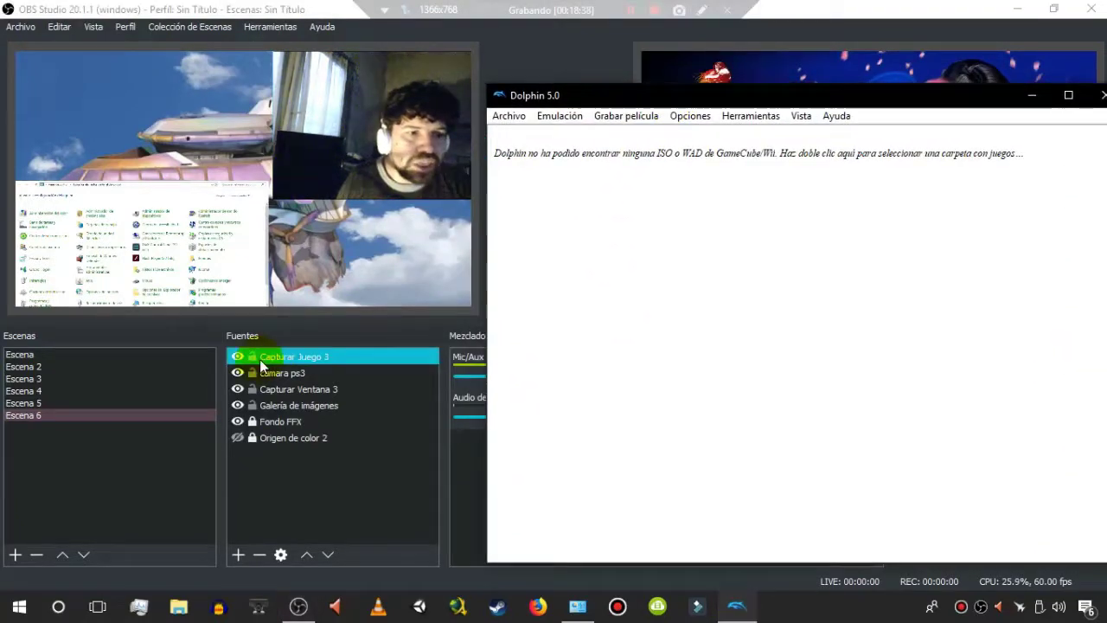
double_click(262, 362)
click(420, 368)
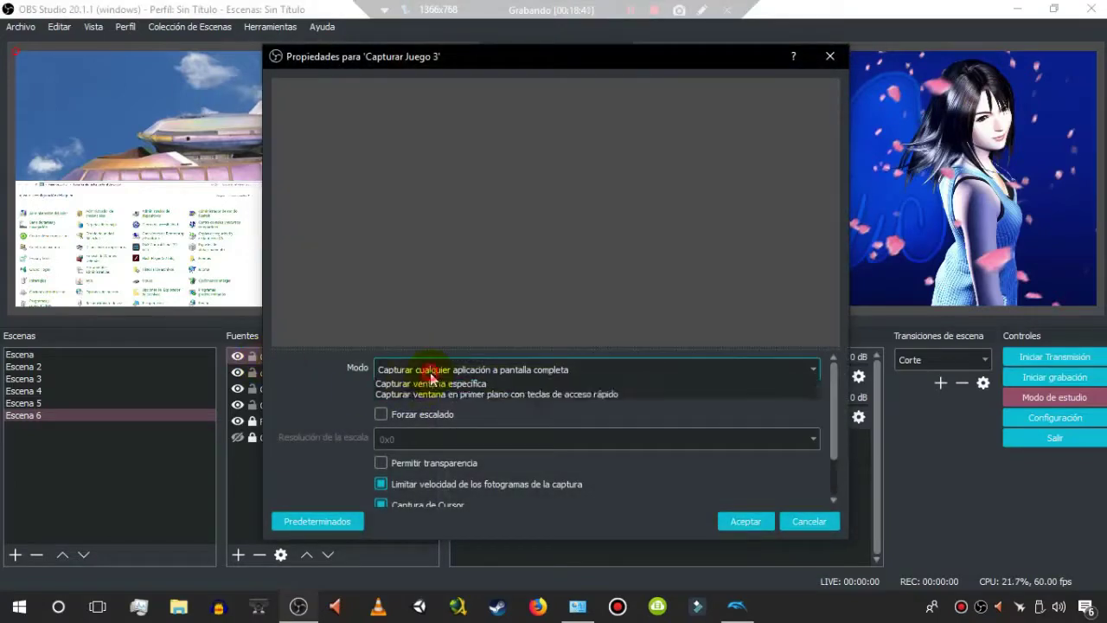
click(434, 385)
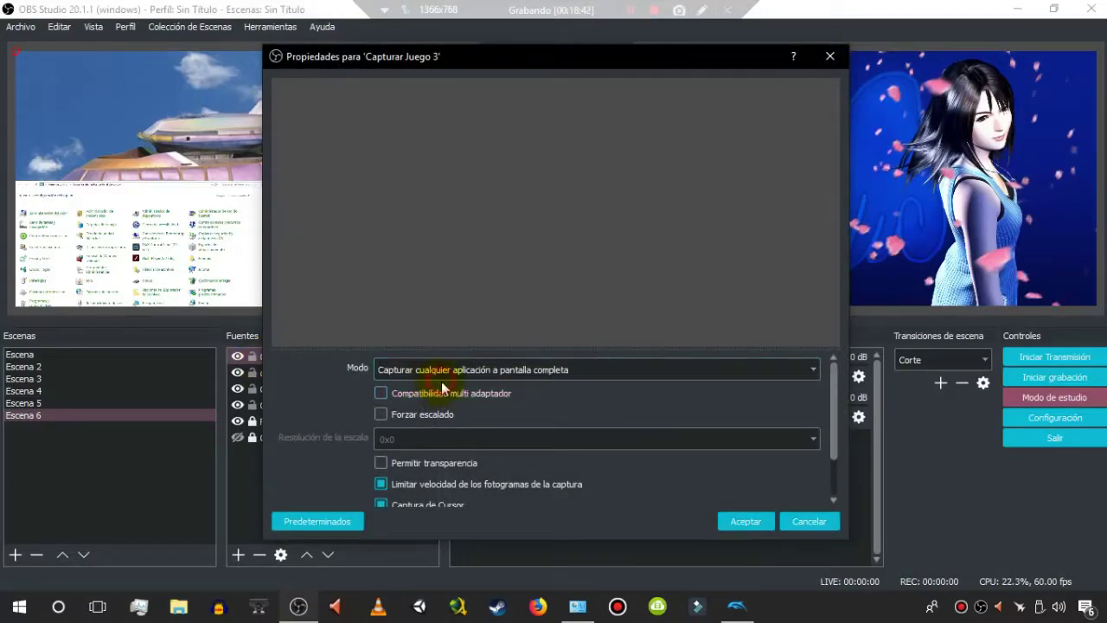
click(441, 382)
click(455, 392)
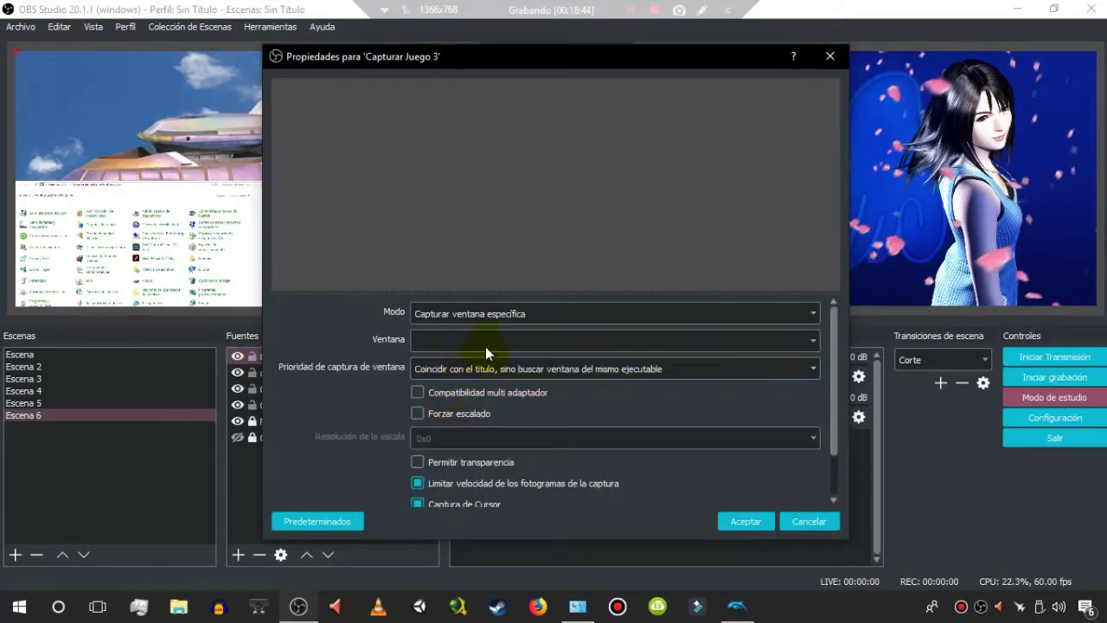
click(486, 341)
click(481, 367)
click(744, 520)
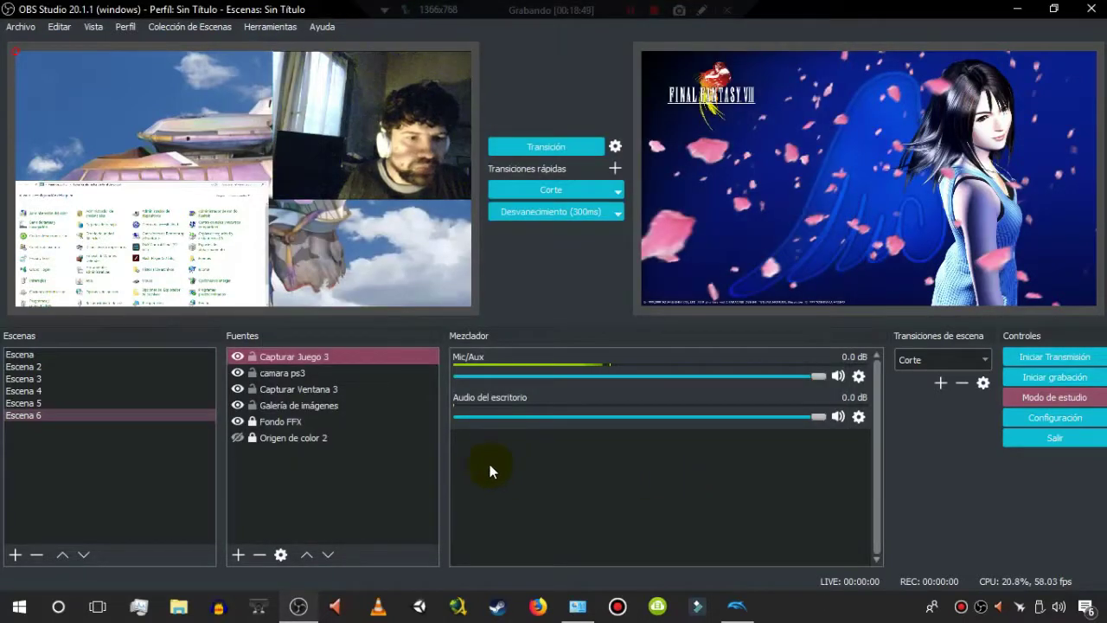
- Enable Permitir transparencia and Capturar capas de aplicaciones externas (tales como Steam) for Capturar Juego 3 and accept
double_click(327, 358)
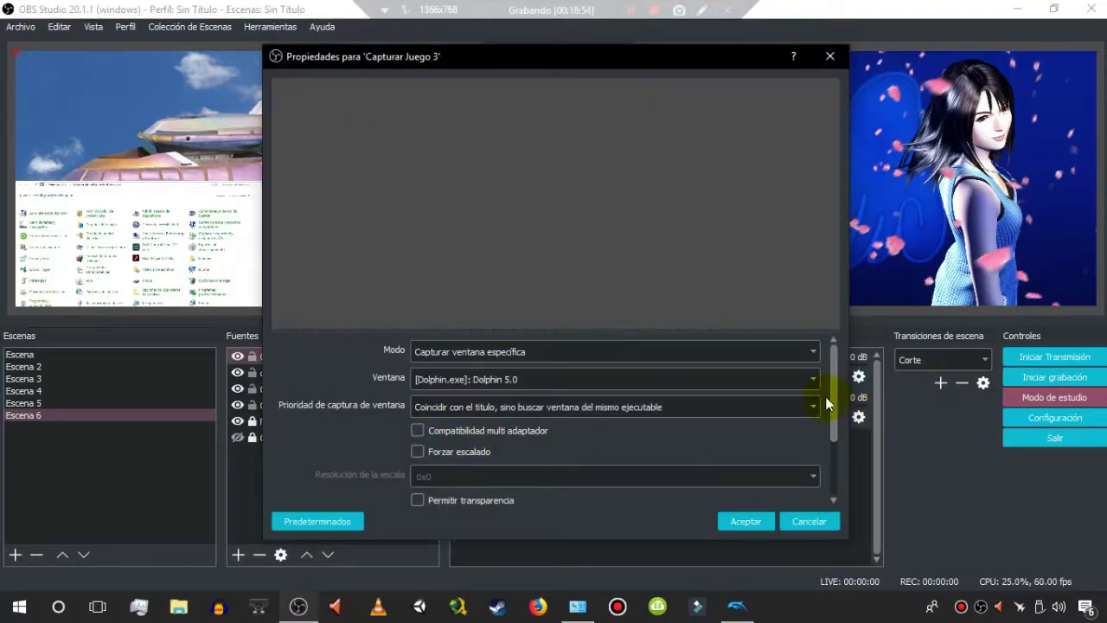
scroll(832, 411, down, 2)
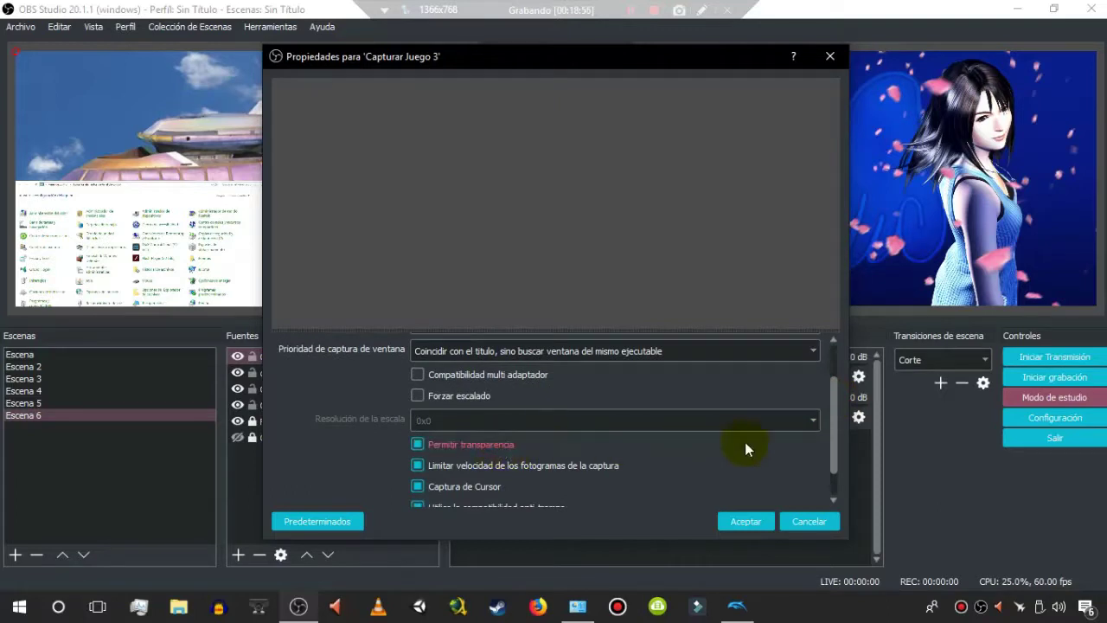
scroll(839, 456, down, 2)
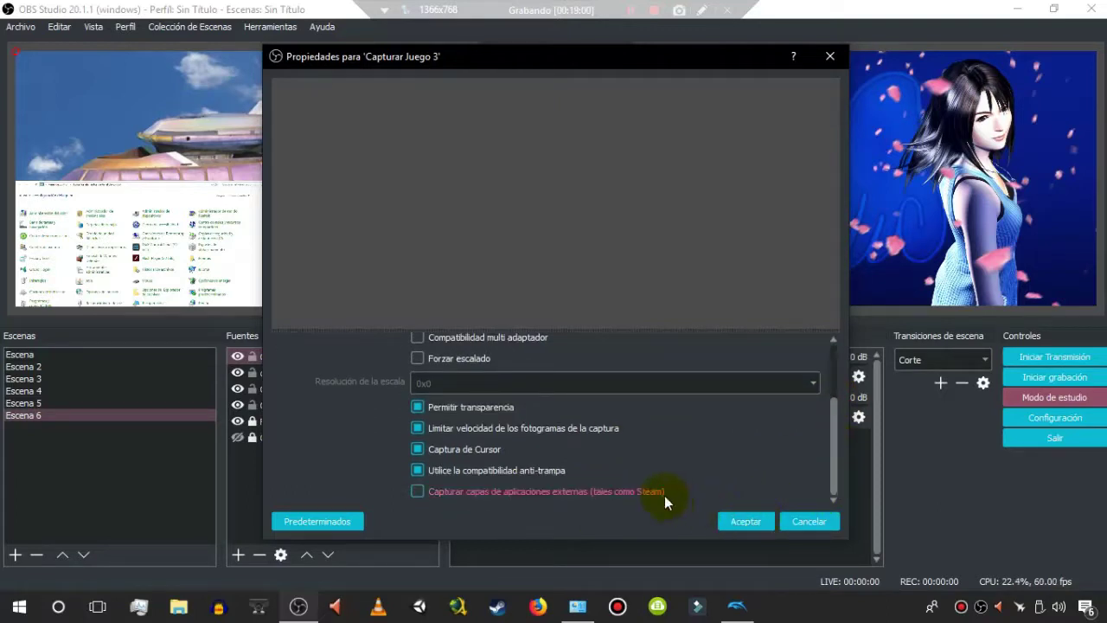
click(734, 603)
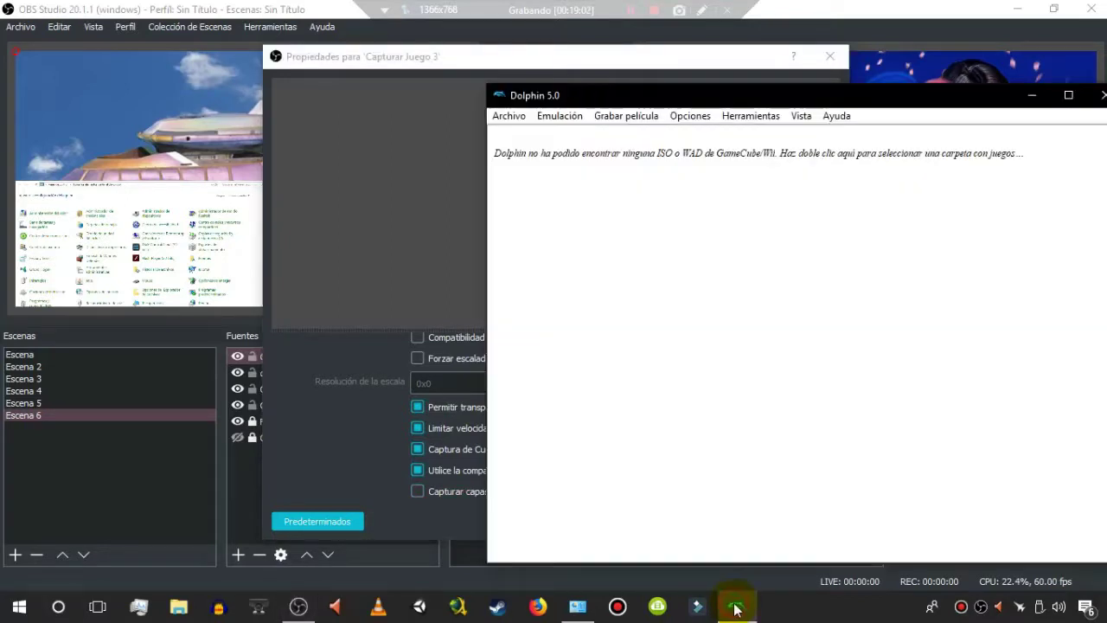
click(344, 435)
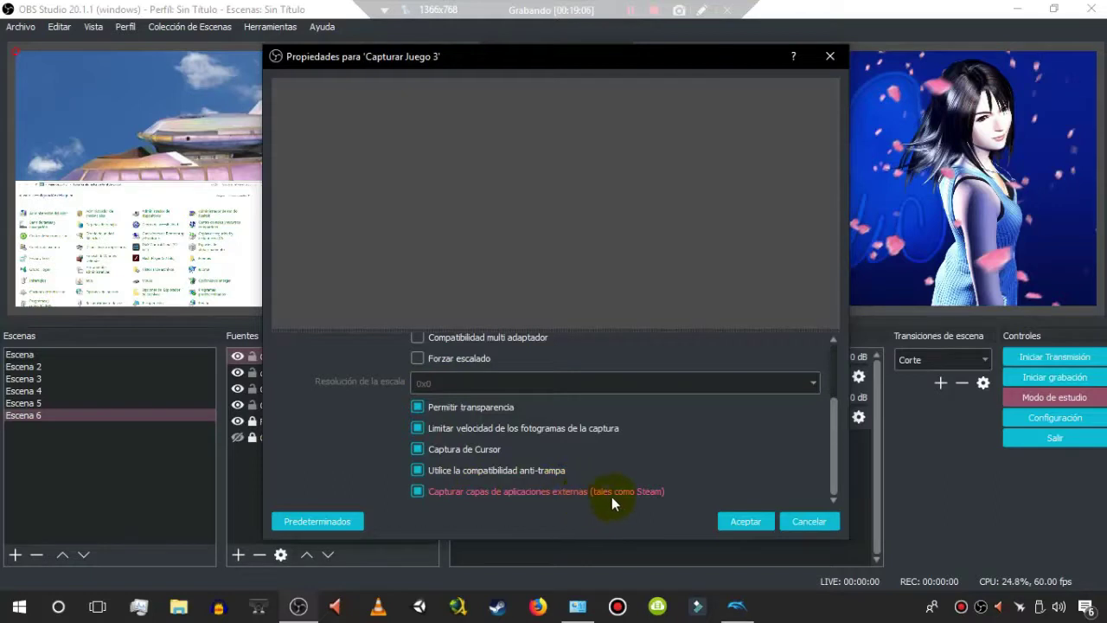
click(731, 517)
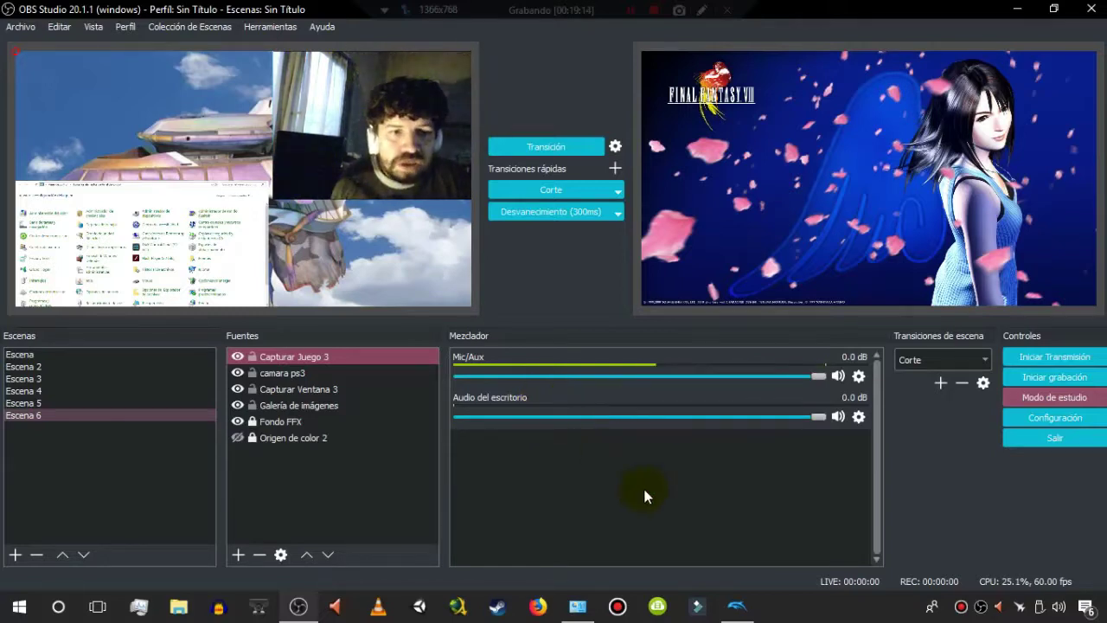
- Recheck the Ventana selection and the remaining capture options of Capturar Juego 3 with Dolphin open
click(736, 605)
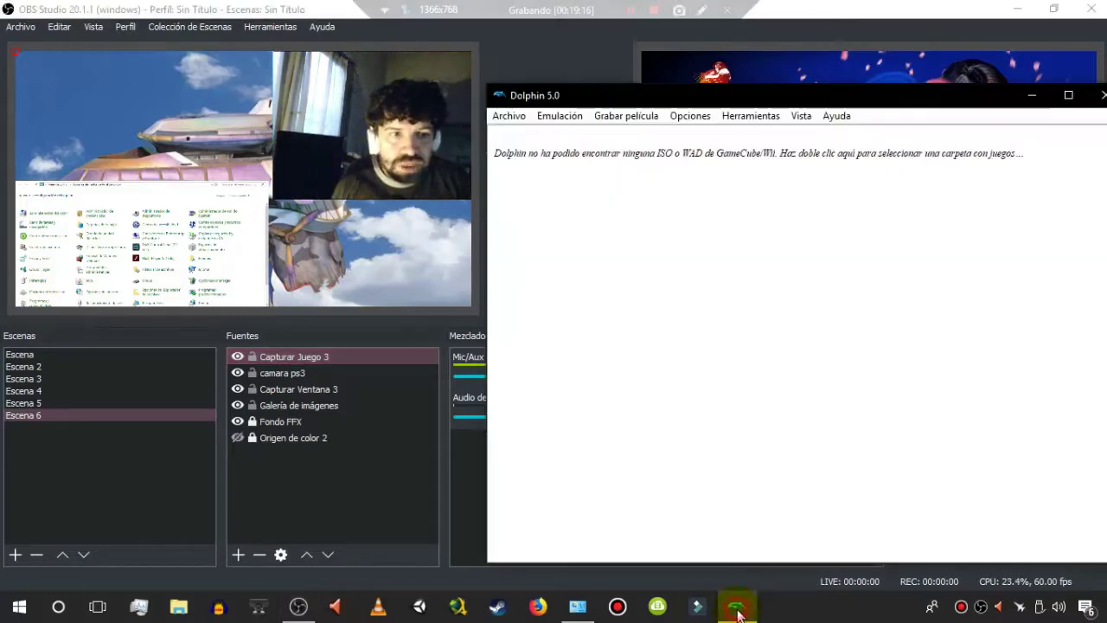
double_click(357, 357)
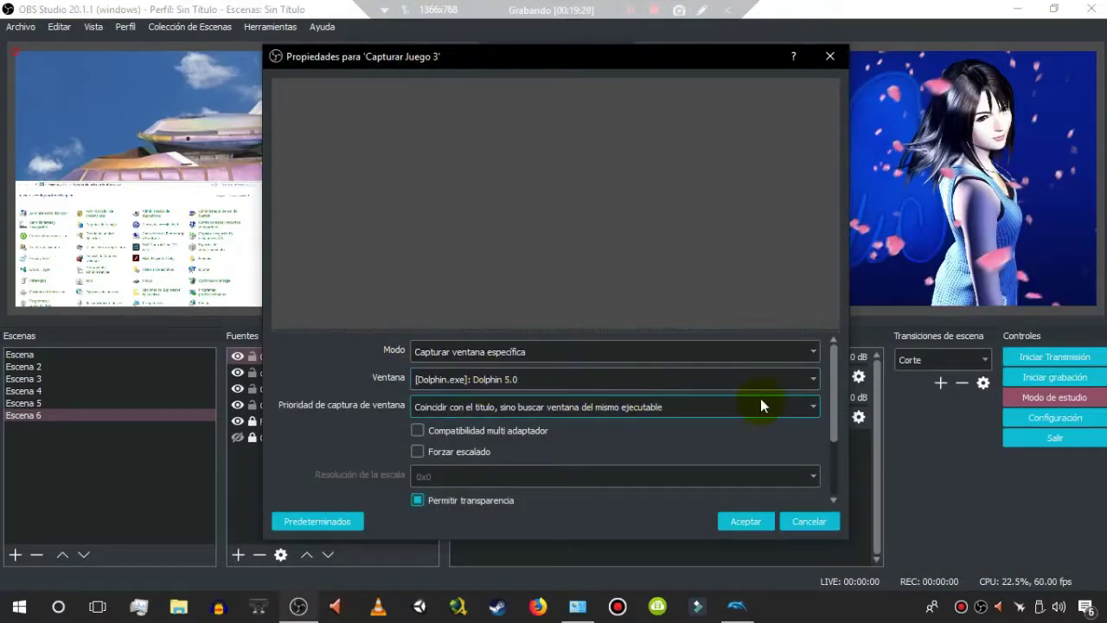
click(714, 372)
click(715, 375)
click(758, 519)
drag(836, 391, 837, 441)
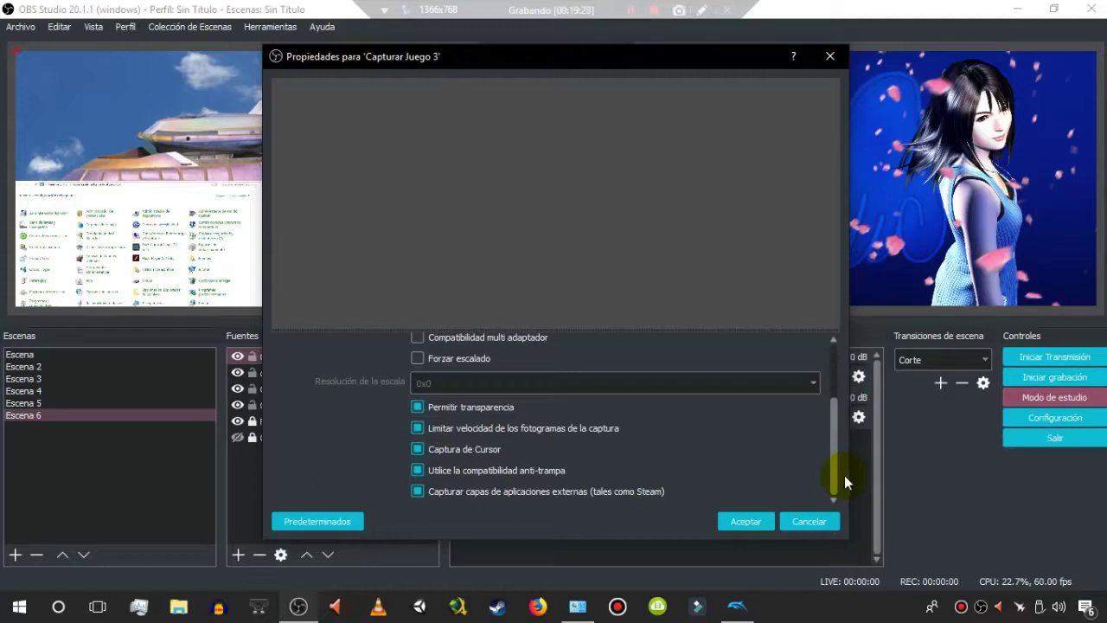
click(754, 520)
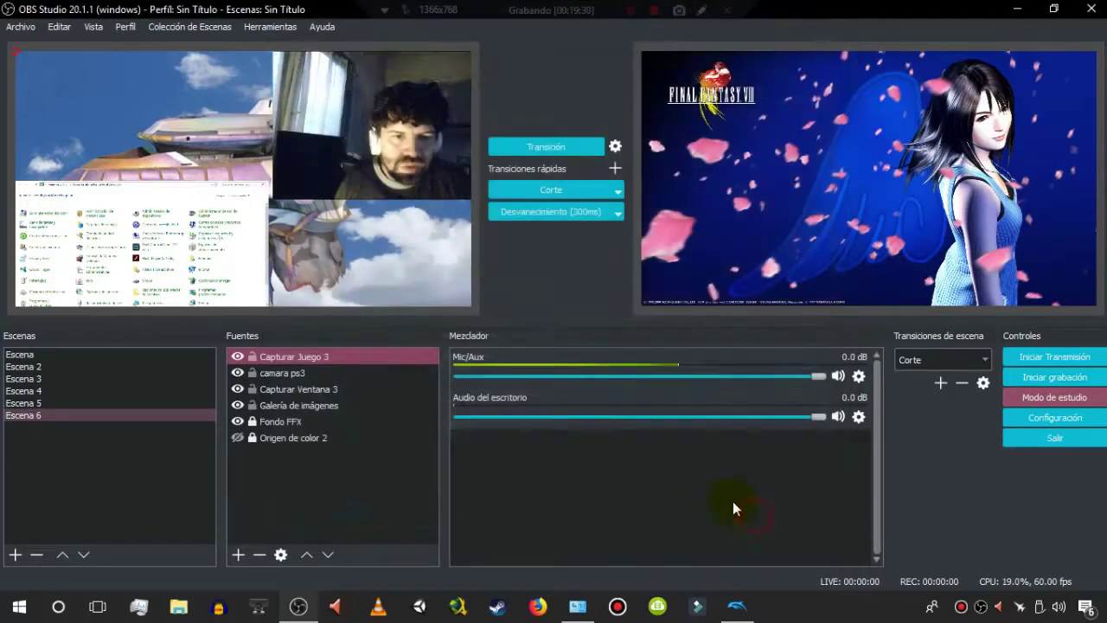
- Set the captured window of Capturar Ventana 3 to [Dolphin.exe]: Dolphin 5.0 and accept
click(733, 605)
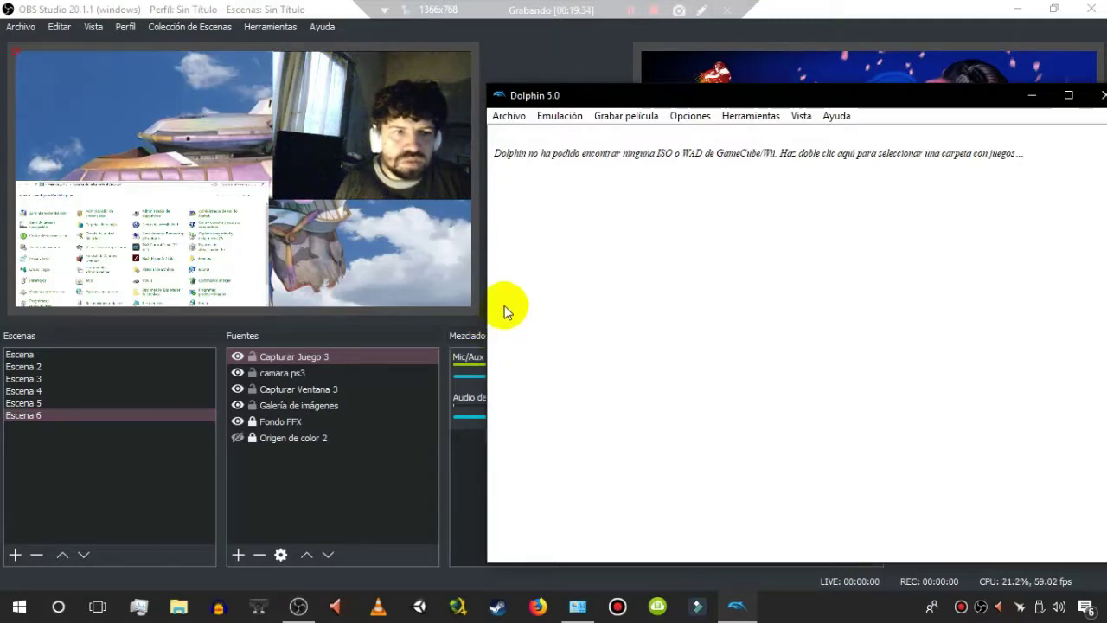
click(386, 378)
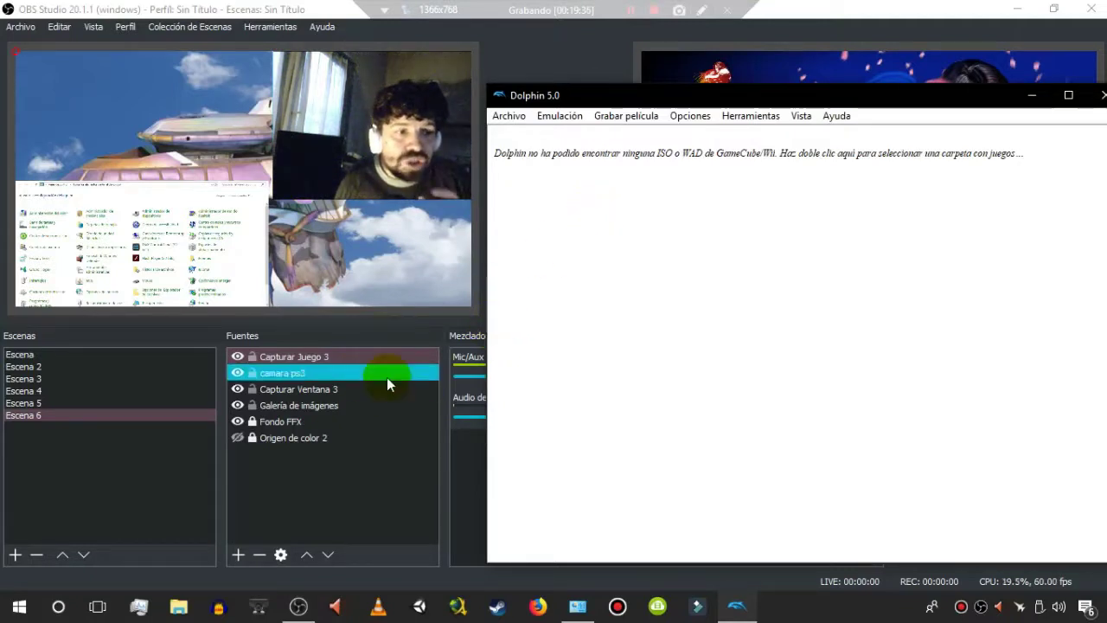
click(394, 355)
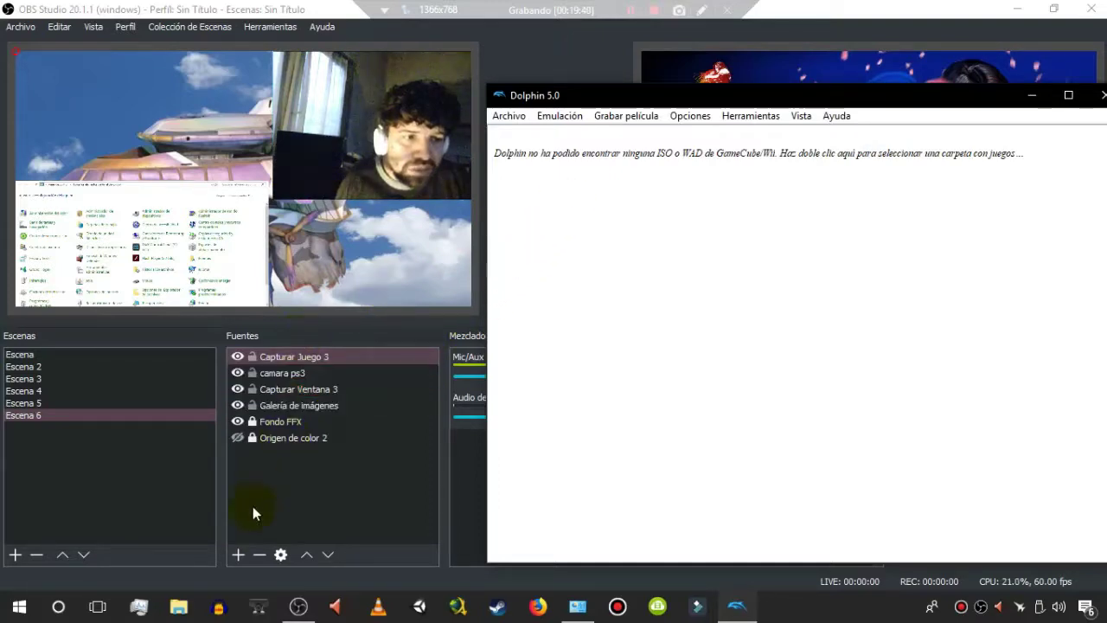
double_click(290, 389)
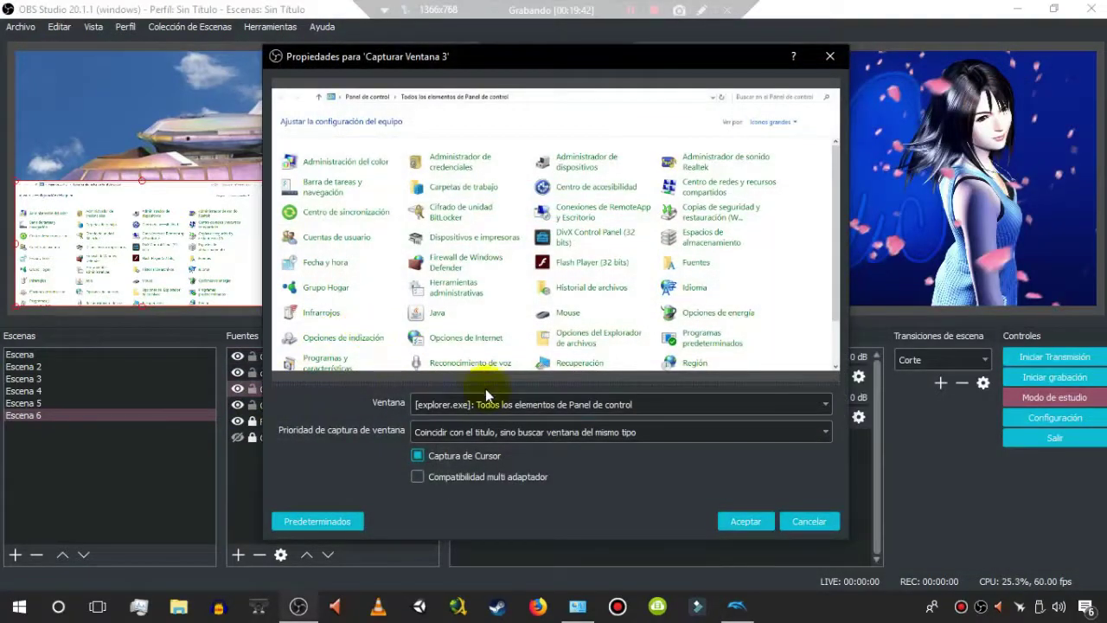
click(484, 405)
click(483, 423)
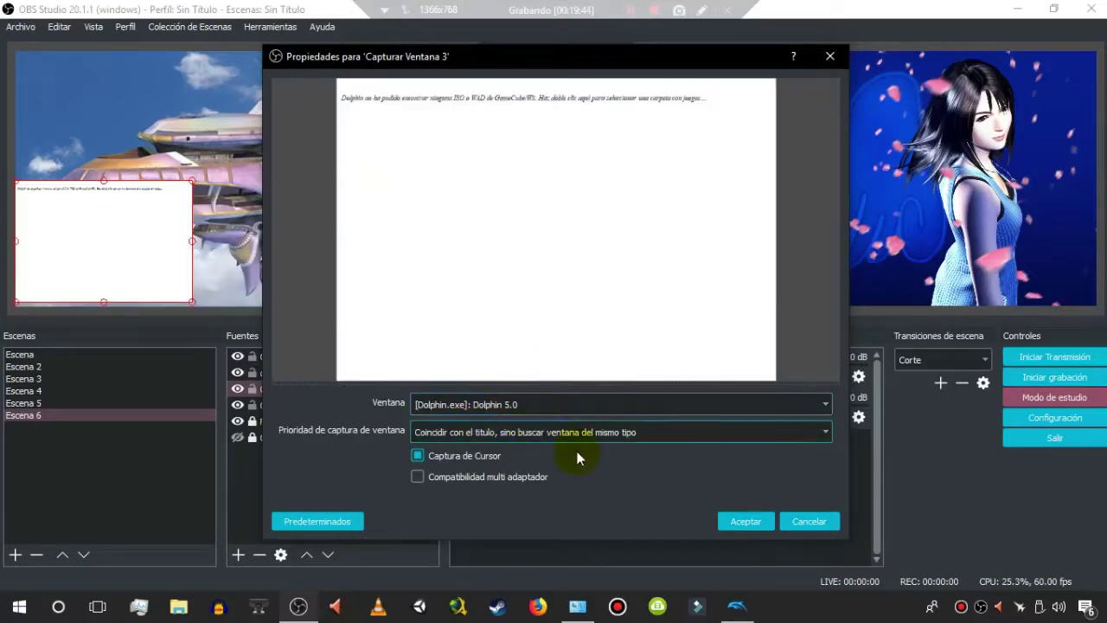
click(744, 524)
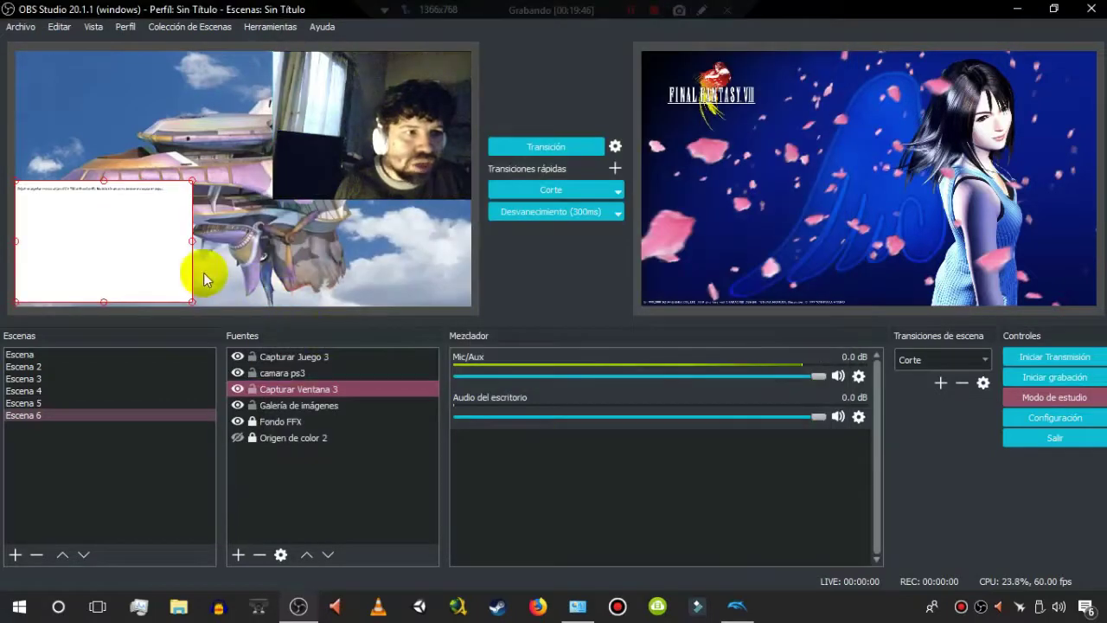
- Enlarge Capturar Ventana 3 in the Escena 6 preview to nearly the full canvas height, then deselect it
drag(192, 182, 383, 109)
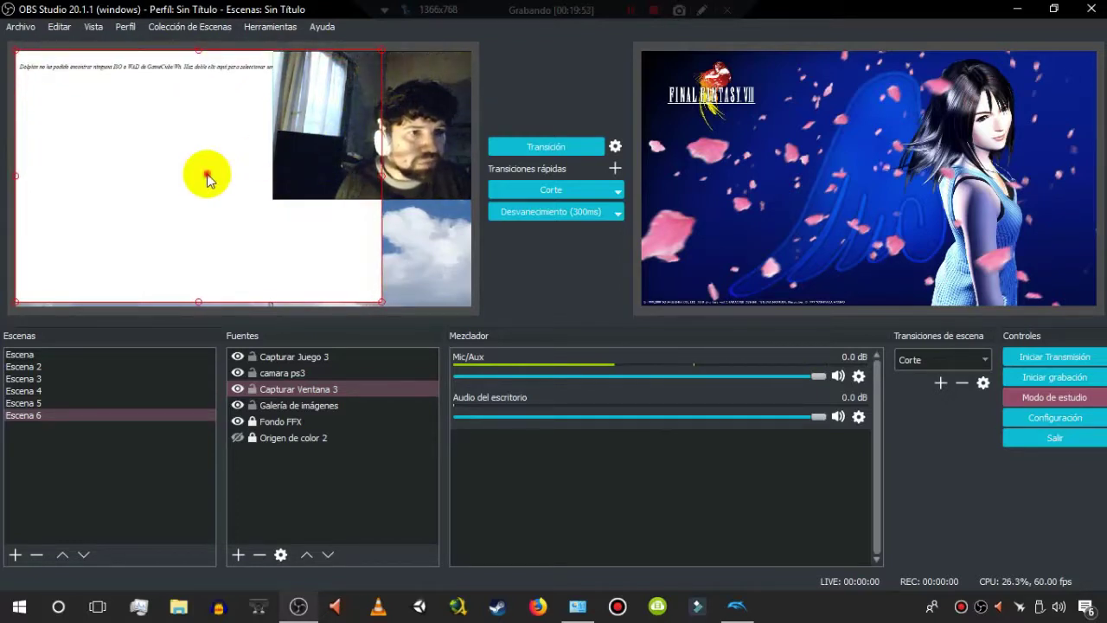
click(409, 177)
click(414, 230)
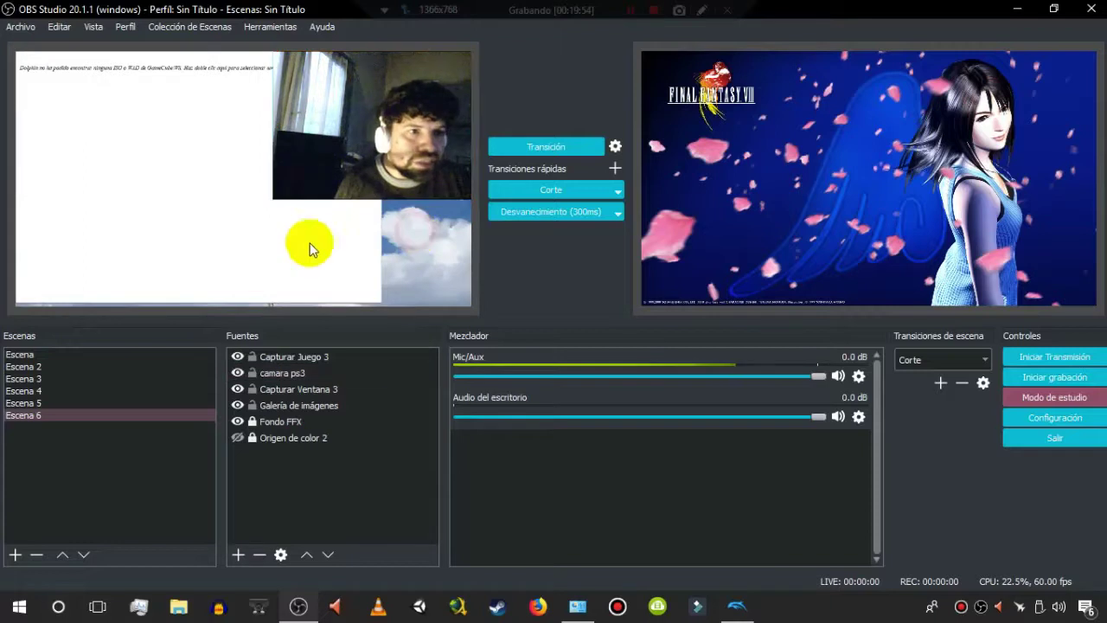
- Bring the Dolphin window forward and look through its Opciones and Herramientas commands
click(736, 605)
click(749, 119)
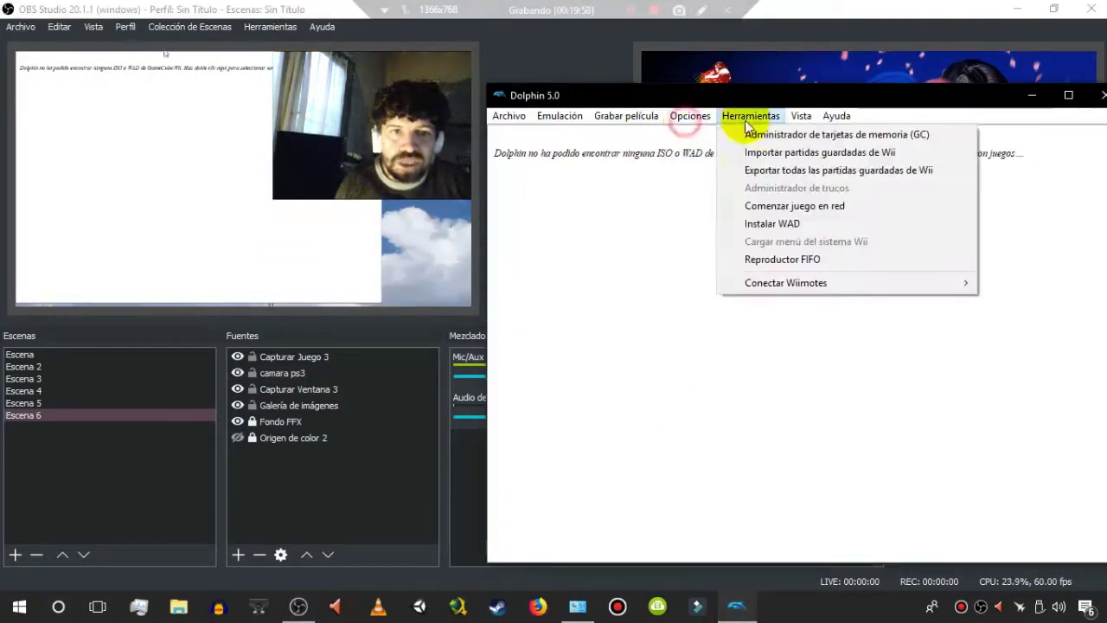